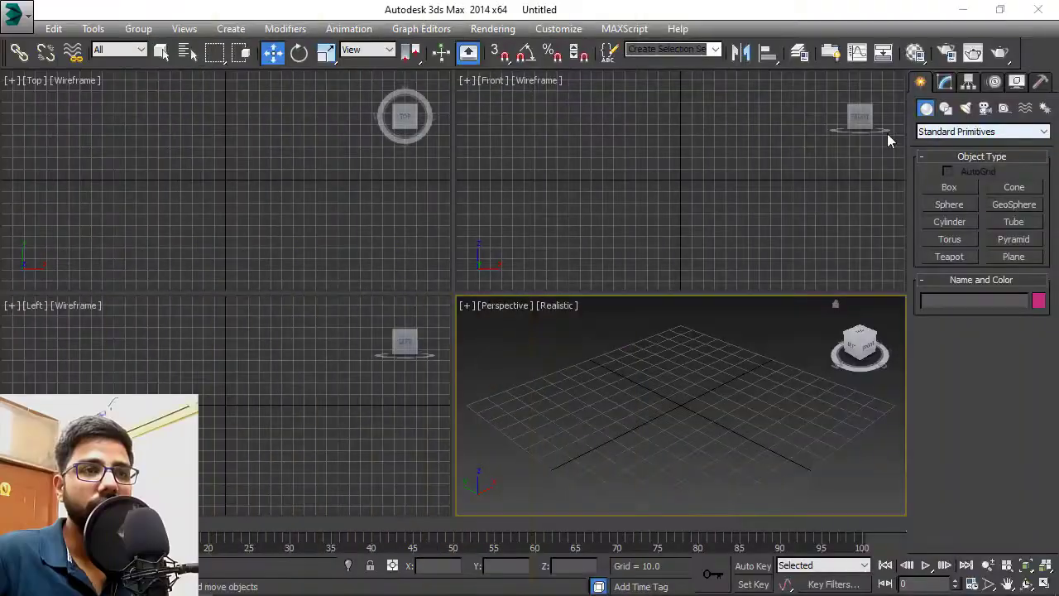
Create a RingWave from Extended Primitives in the Top viewport, radius about 59.94 and ring width 19.2.
left_click(979, 133)
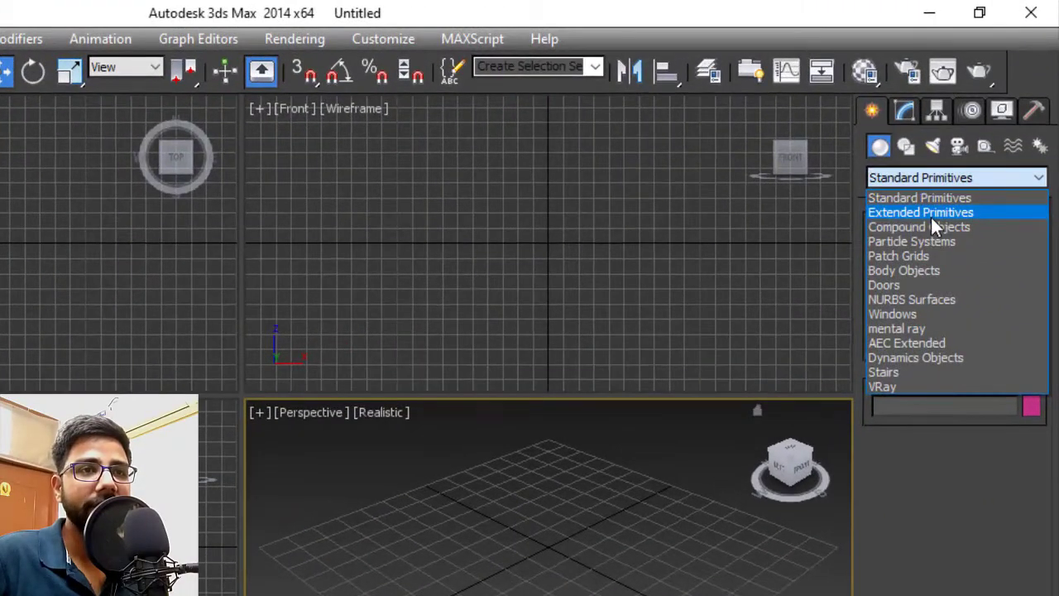
left_click(931, 154)
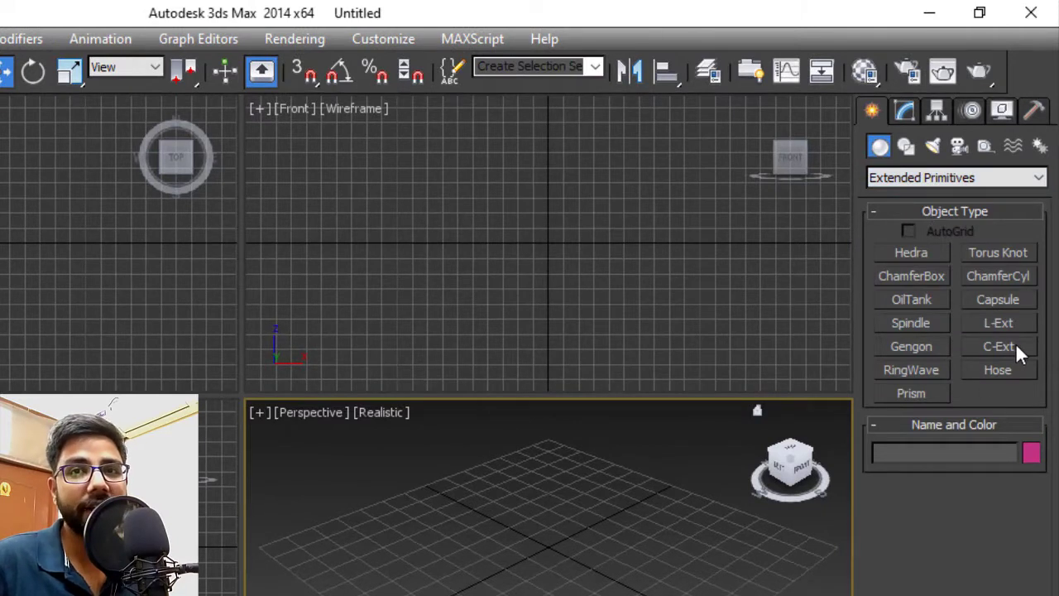
left_click(928, 374)
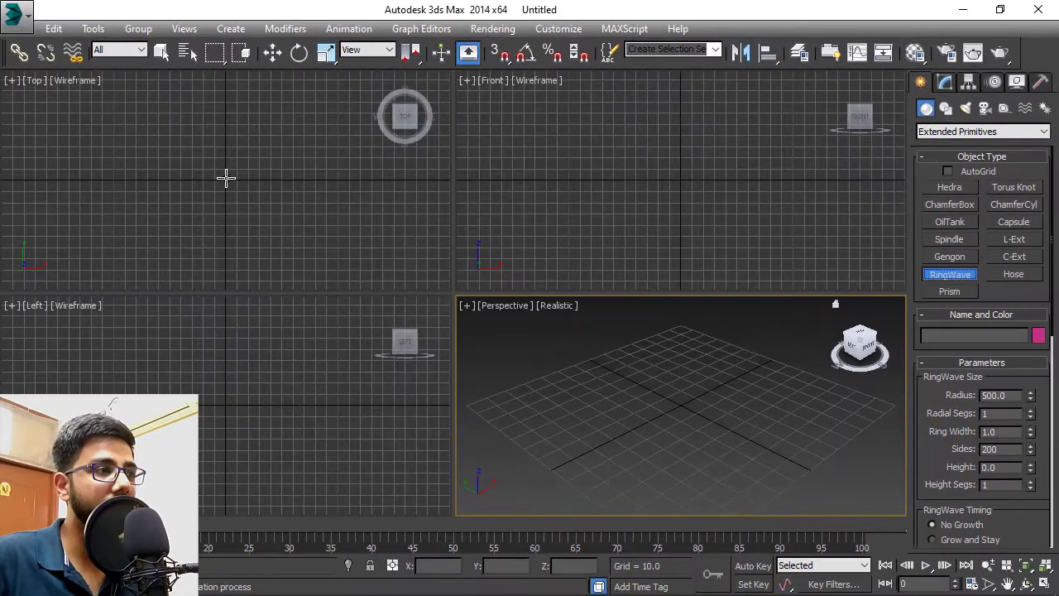
left_click_drag(226, 177, 293, 173)
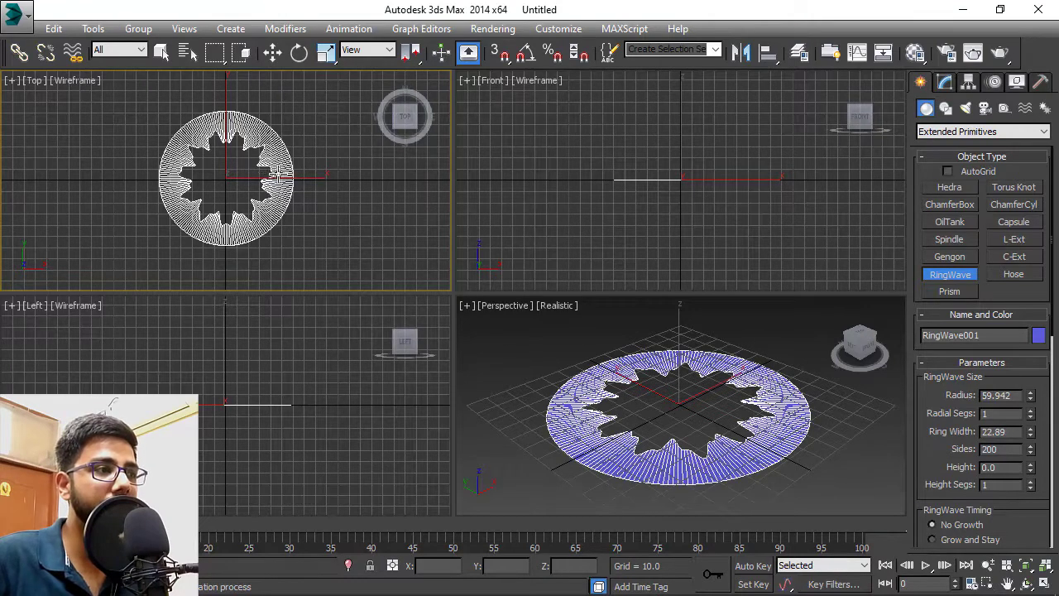
left_click(276, 172)
In the Perspective view, set RingWave001's radius to 62.34 and its radial segments to 6.
left_click(731, 434)
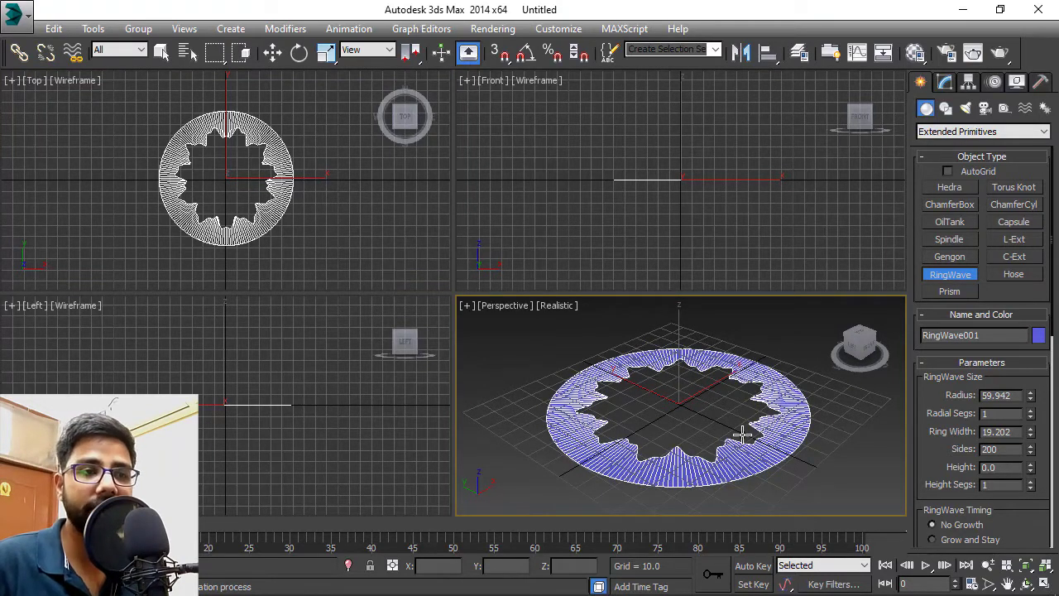
left_click_drag(933, 406, 960, 219)
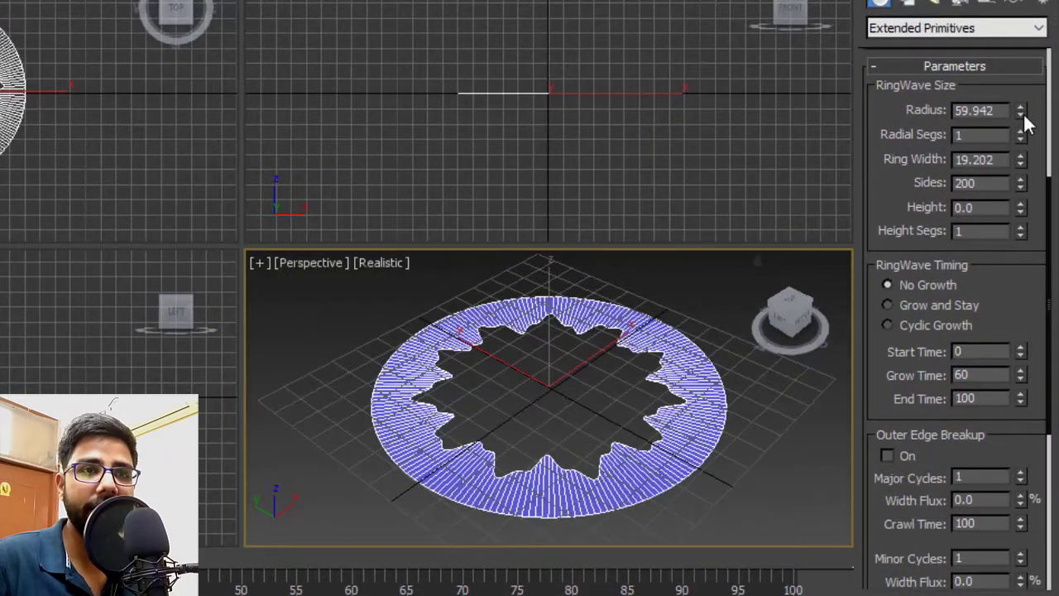
mouse_move(1022, 111)
left_mouse_down()
mouse_move(1044, 142)
mouse_move(1055, 106)
left_mouse_up()
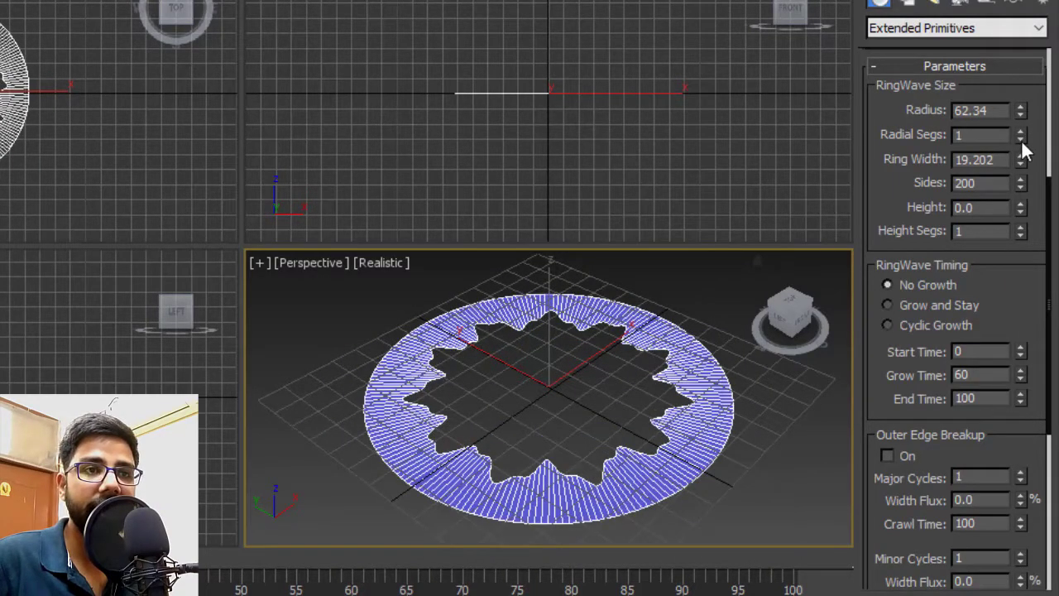
left_click_drag(1023, 139, 1026, 104)
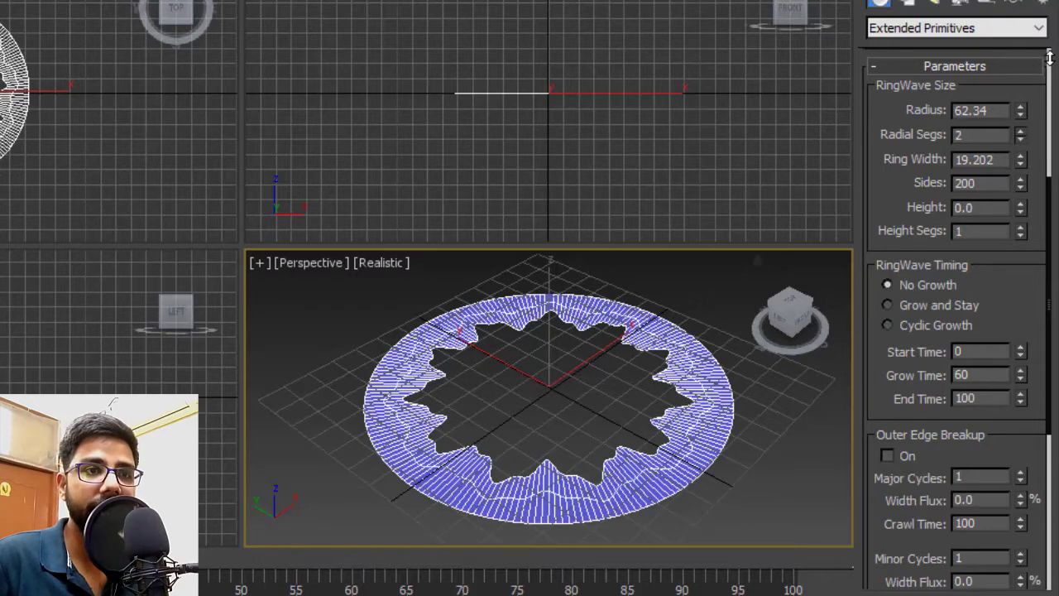
scroll(713, 426, "up", 2)
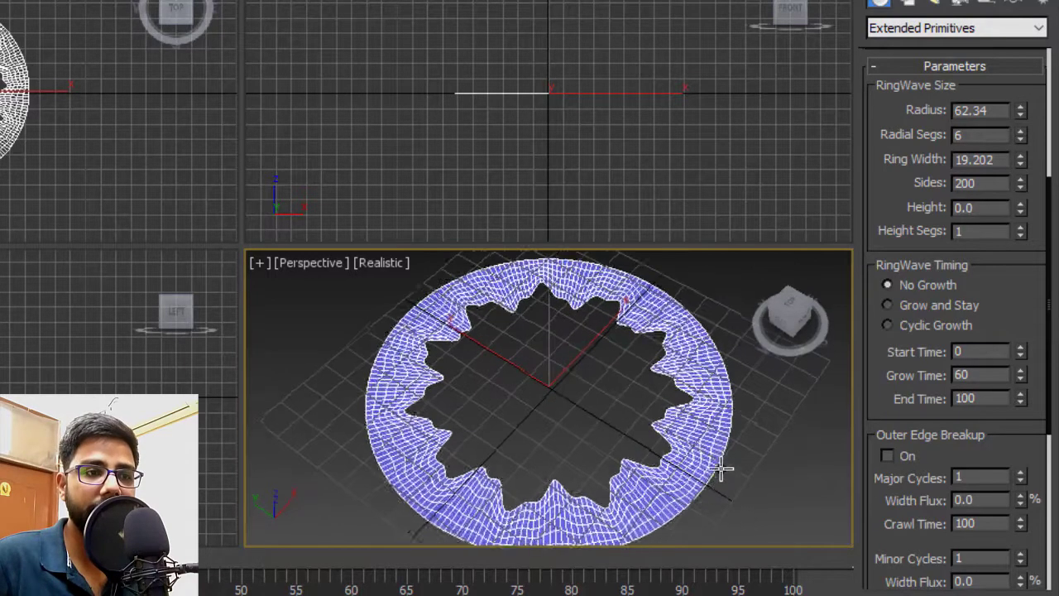
scroll(718, 439, "up", 2)
scroll(720, 444, "up", 4)
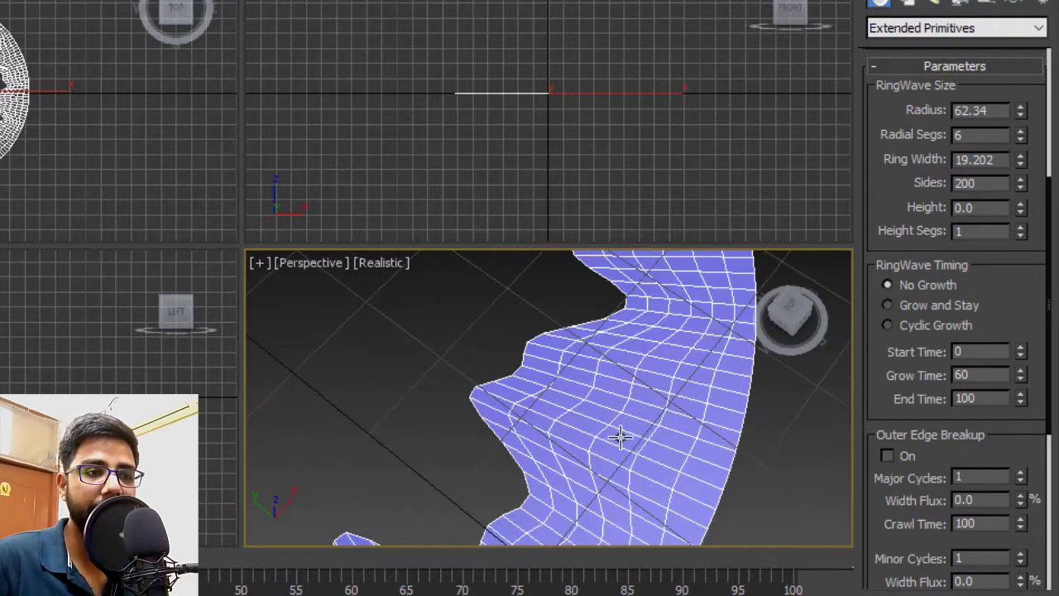
mouse_move(715, 466)
middle_mouse_down("alt")
mouse_move(717, 378)
mouse_move(724, 437)
middle_mouse_up("alt")
key("z")
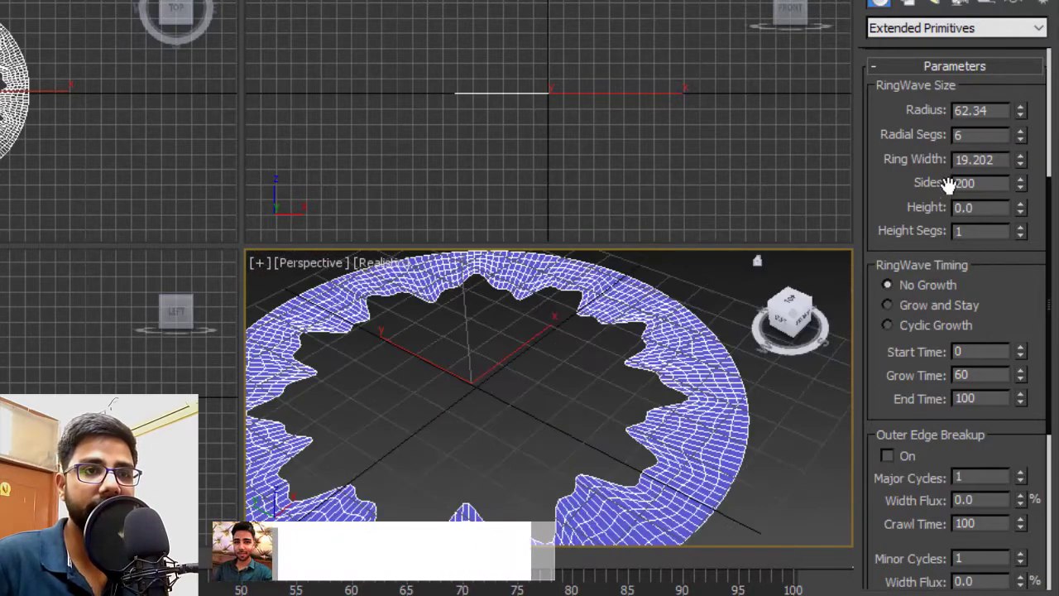
mouse_move(712, 387)
middle_mouse_down("alt")
mouse_move(780, 355)
mouse_move(722, 397)
middle_mouse_up("alt")
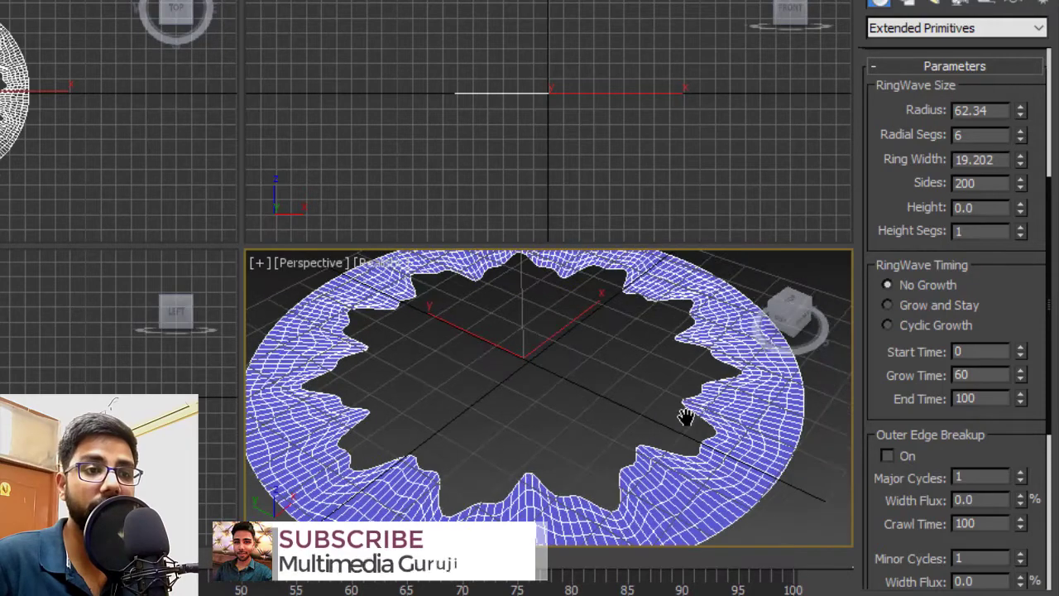
scroll(690, 409, "down", 3)
scroll(690, 409, "down", 2)
scroll(106, 120, "up", 3)
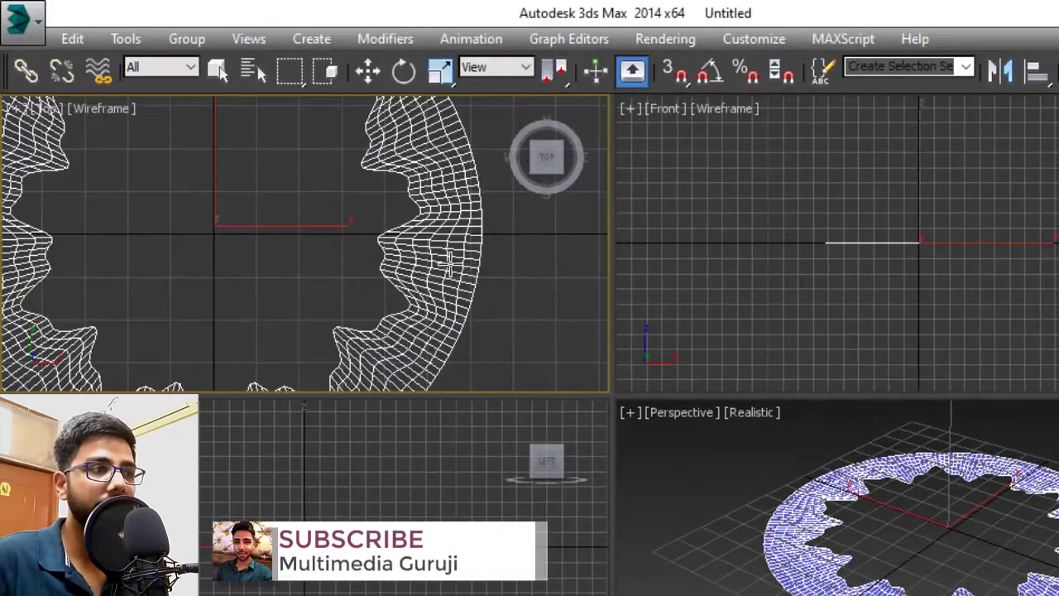
scroll(450, 263, "up", 2)
scroll(469, 269, "up", 2)
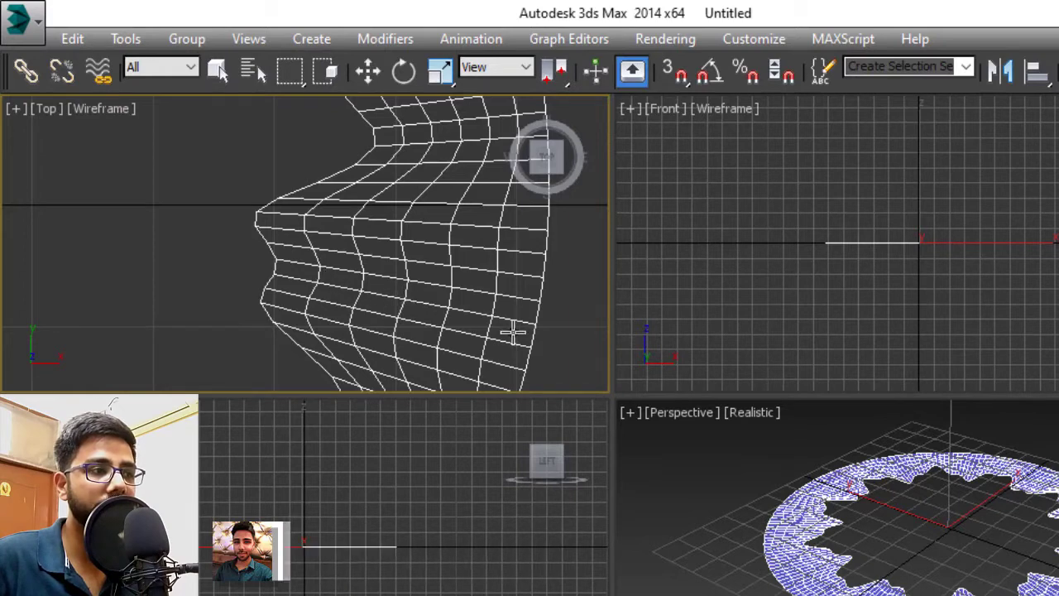
scroll(424, 293, "down", 2)
scroll(424, 291, "down", 2)
scroll(424, 291, "down", 3)
scroll(446, 281, "down", 1)
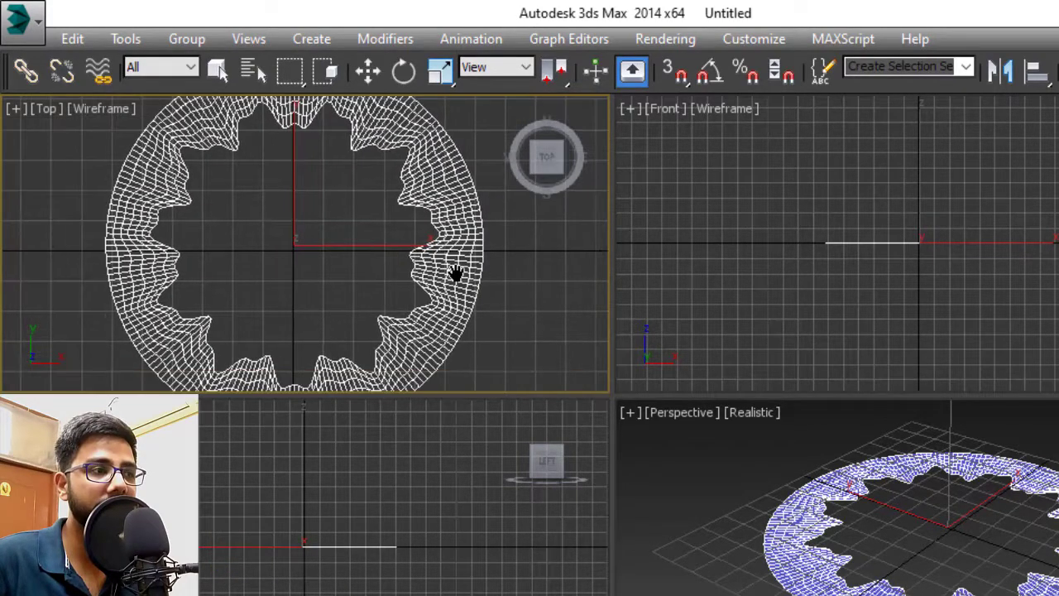
scroll(456, 272, "up", 5)
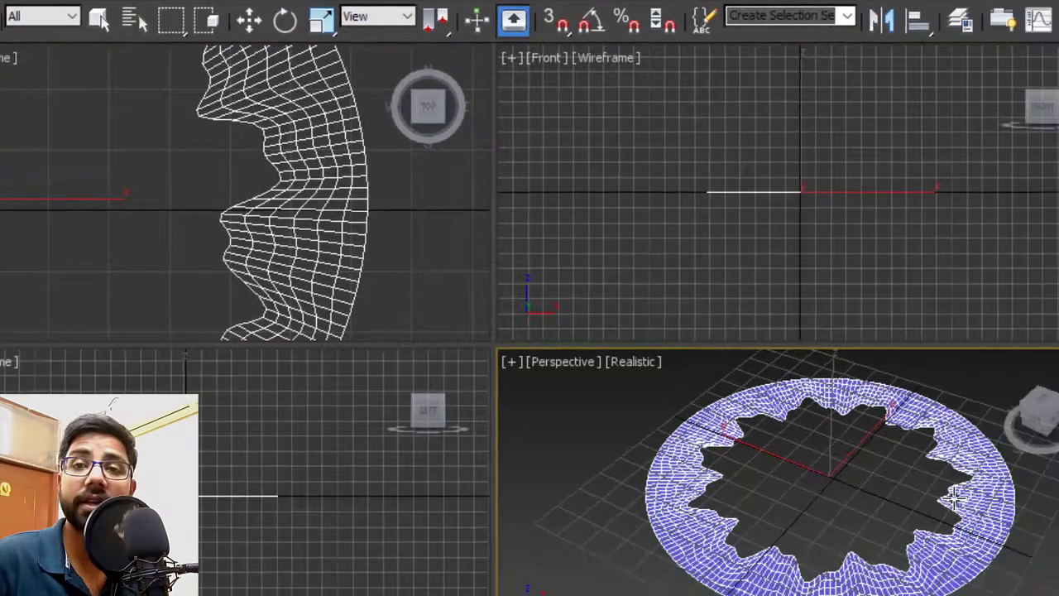
middle_click(699, 395)
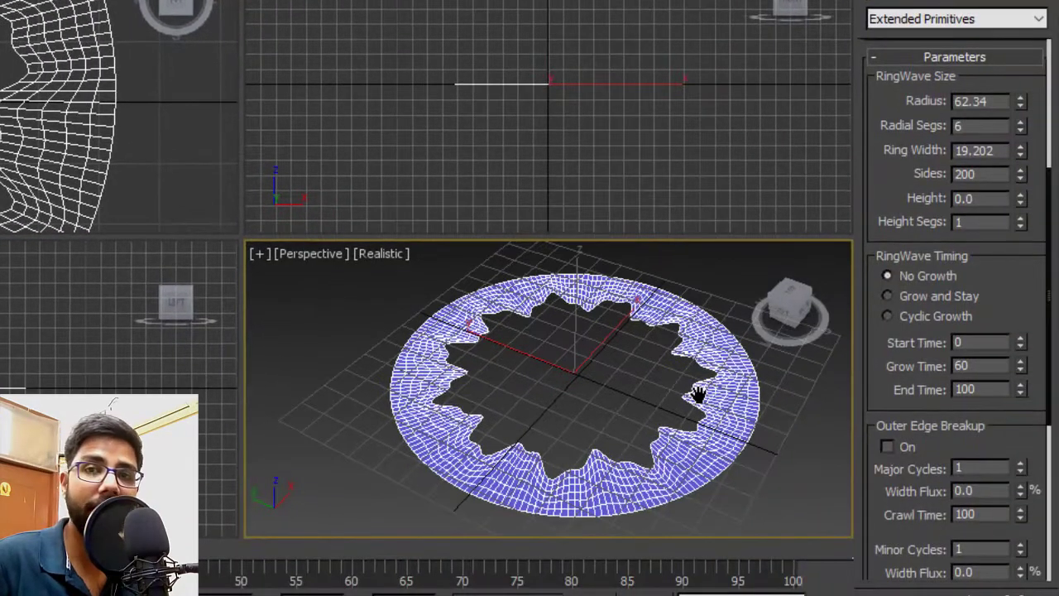
Experiment with the ring width, then test the RingWave with 3 sides and then 7 sides.
middle_click_drag(699, 395, 683, 395)
scroll(923, 175, "up", 1)
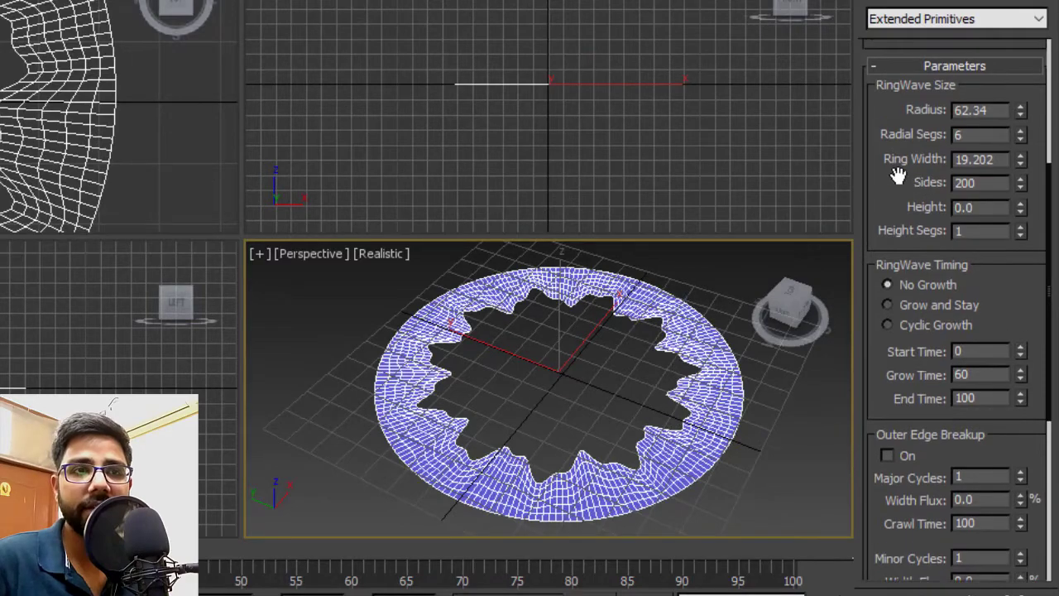
mouse_move(1020, 159)
left_mouse_down()
mouse_move(1019, 168)
mouse_move(1019, 154)
left_mouse_up()
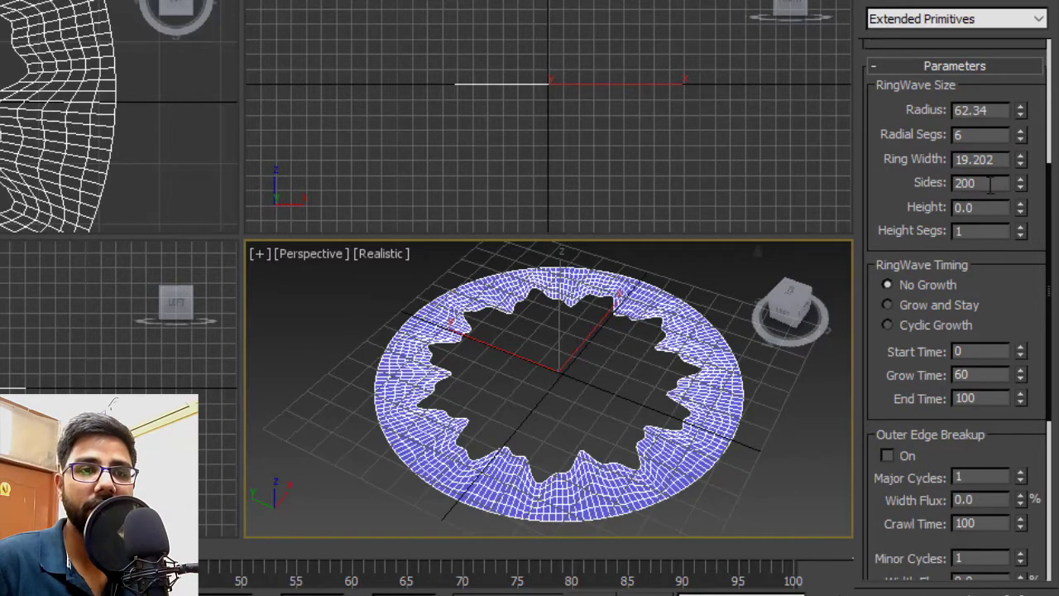
left_click_drag(1021, 187, 1044, 361)
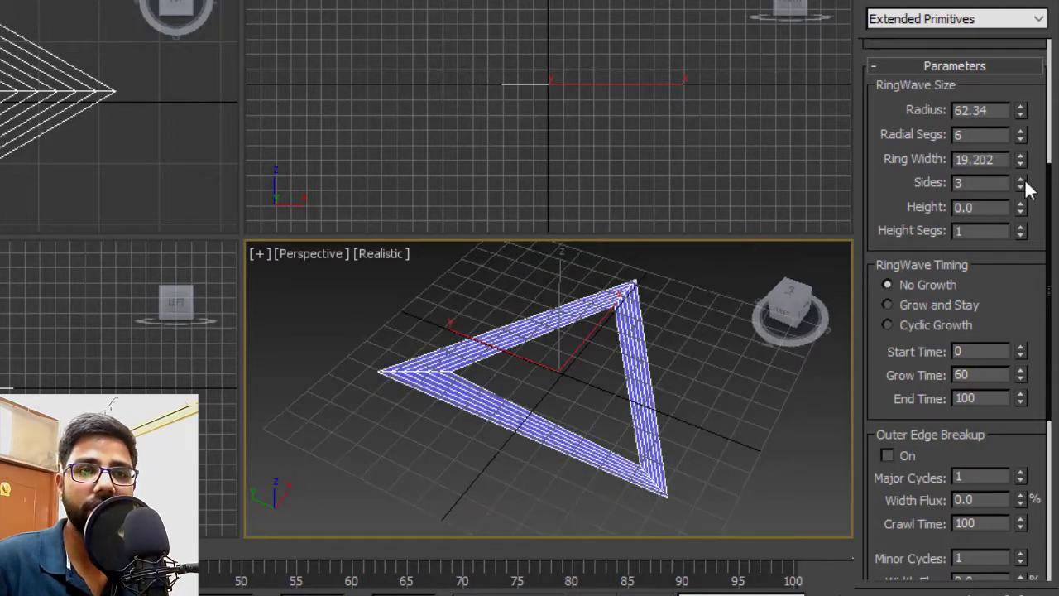
left_click_drag(1021, 186, 1019, 116)
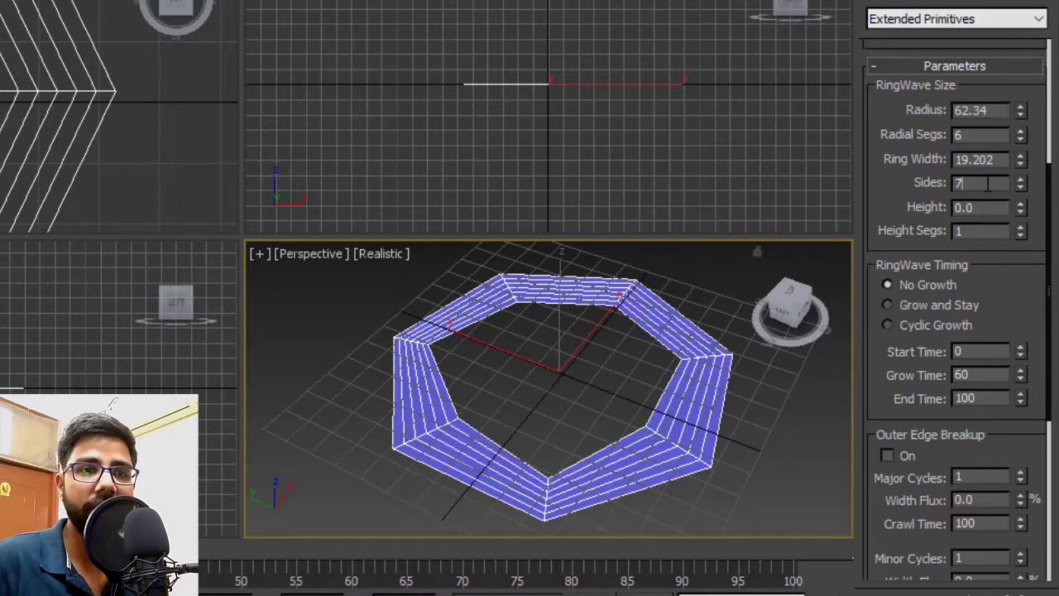
Enter 500 sides for the RingWave and inspect the denser mesh.
left_click_drag(987, 184, 888, 183)
type("500")
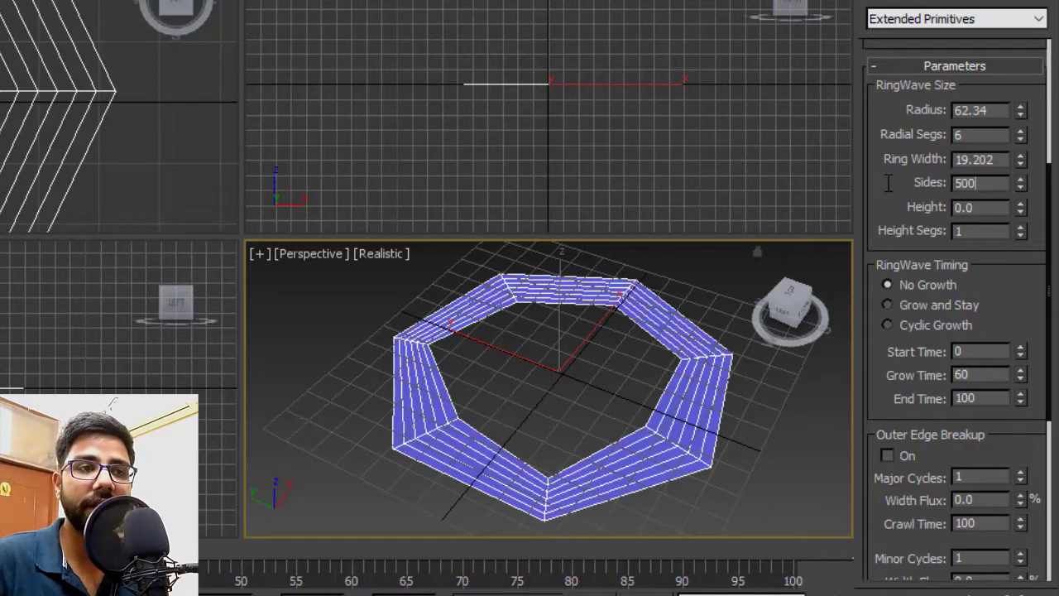
key("Return")
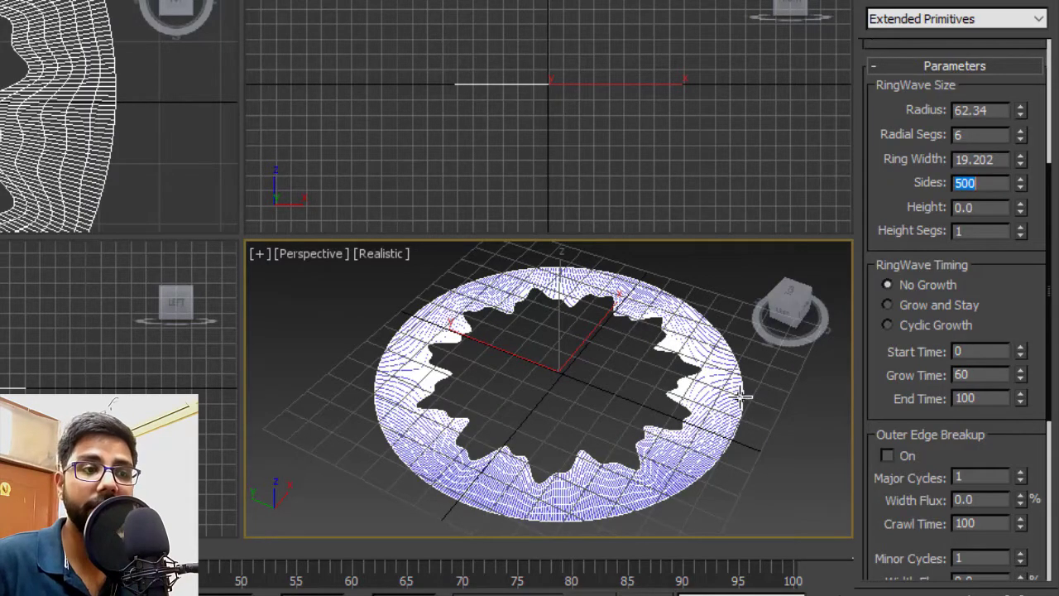
scroll(712, 413, "up", 3)
scroll(703, 442, "up", 2)
scroll(744, 389, "down", 2)
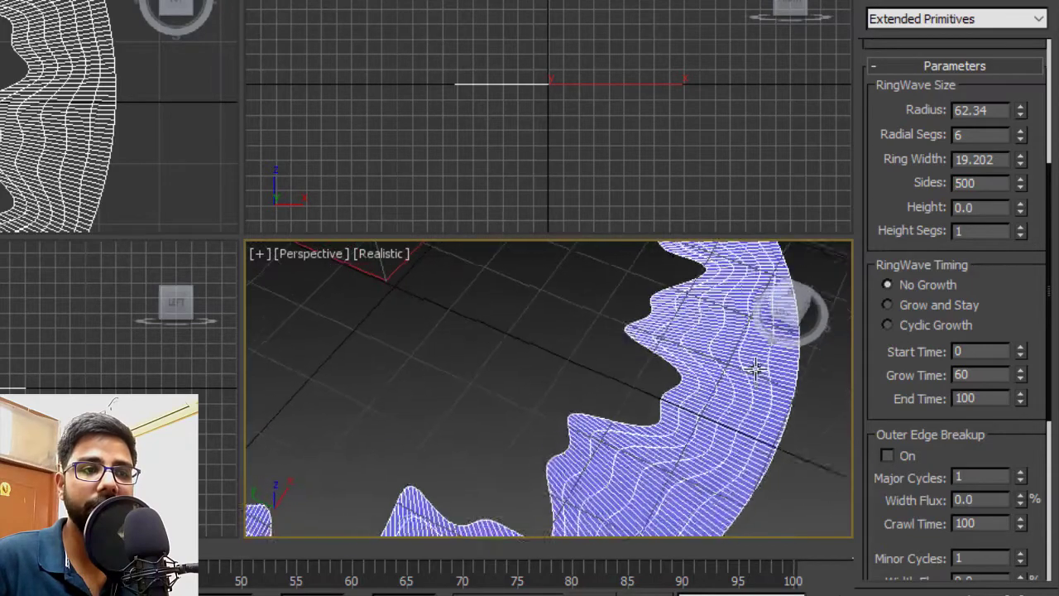
scroll(753, 360, "up", 1)
scroll(747, 353, "down", 3)
scroll(709, 414, "down", 1)
scroll(708, 413, "down", 1)
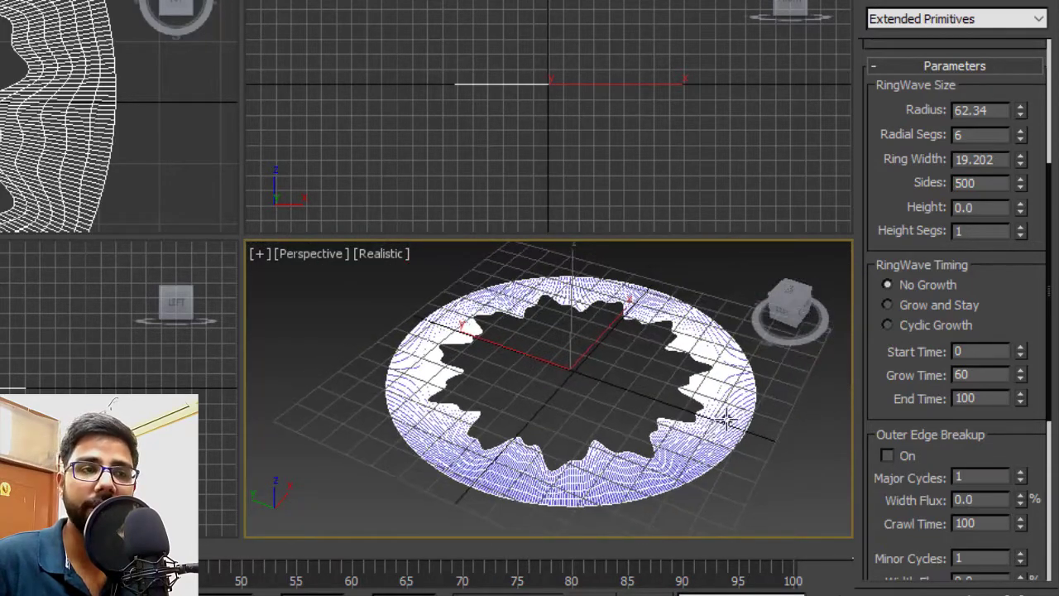
scroll(728, 422, "down", 1)
middle_click_drag(729, 422, 726, 419, "alt")
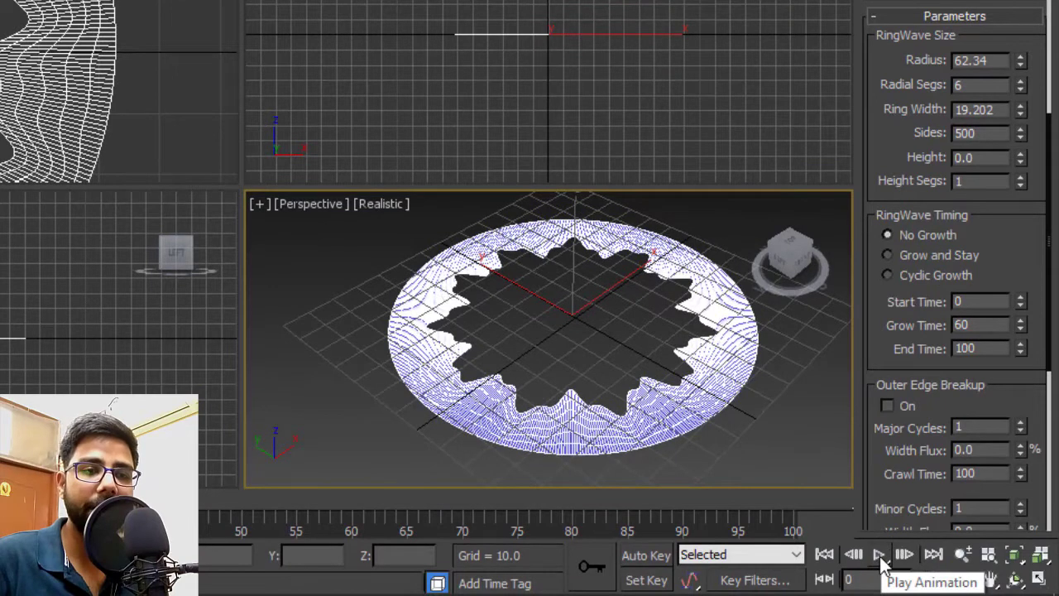
Preview the ring animation, rewind to frame 0, and lower the sides to 195.
left_click(880, 556)
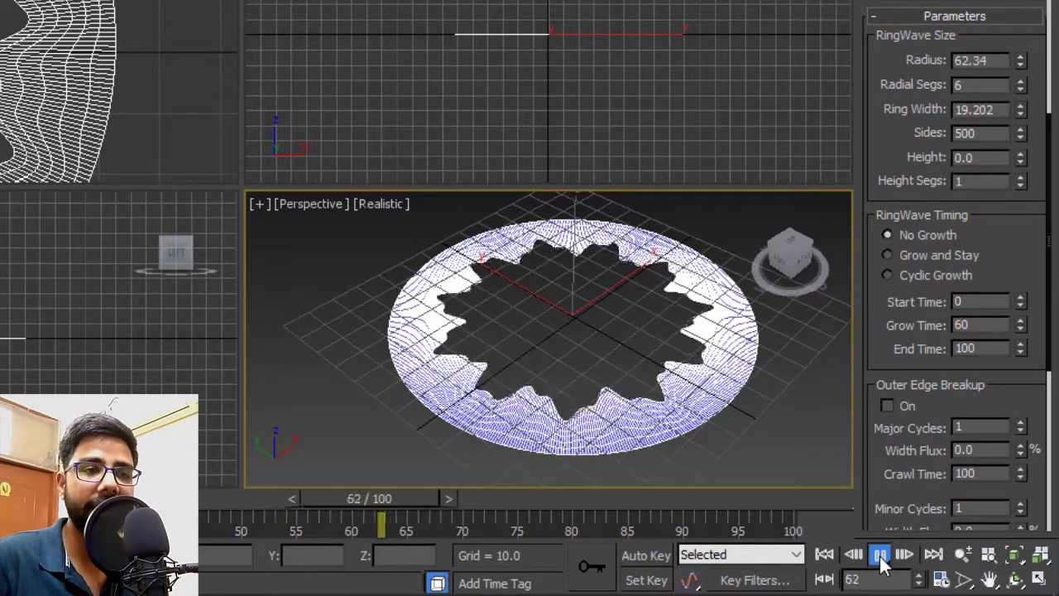
left_click(880, 557)
key("Home")
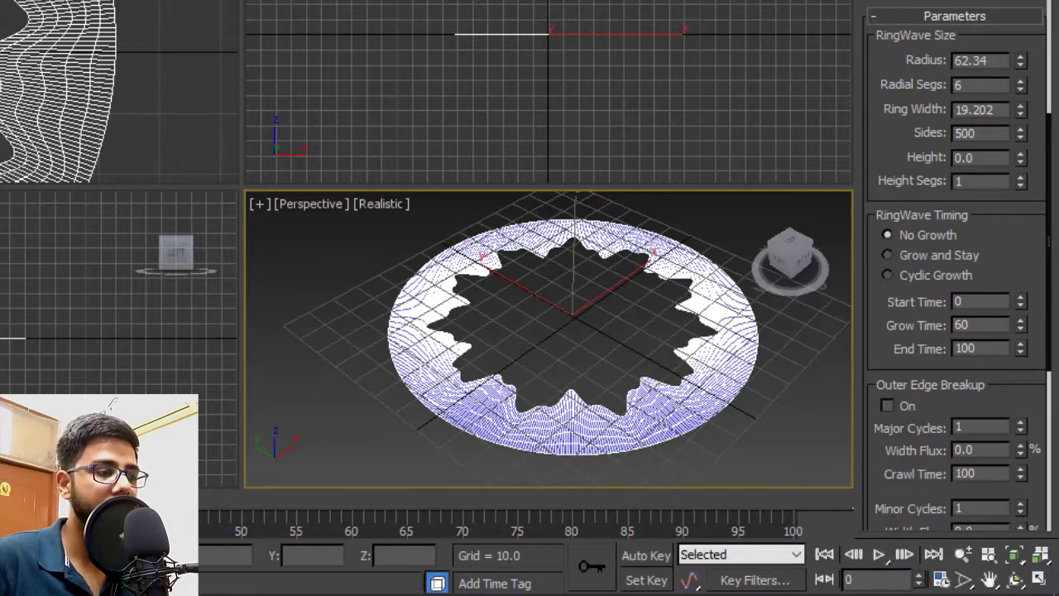
scroll(1035, 263, "down", 1)
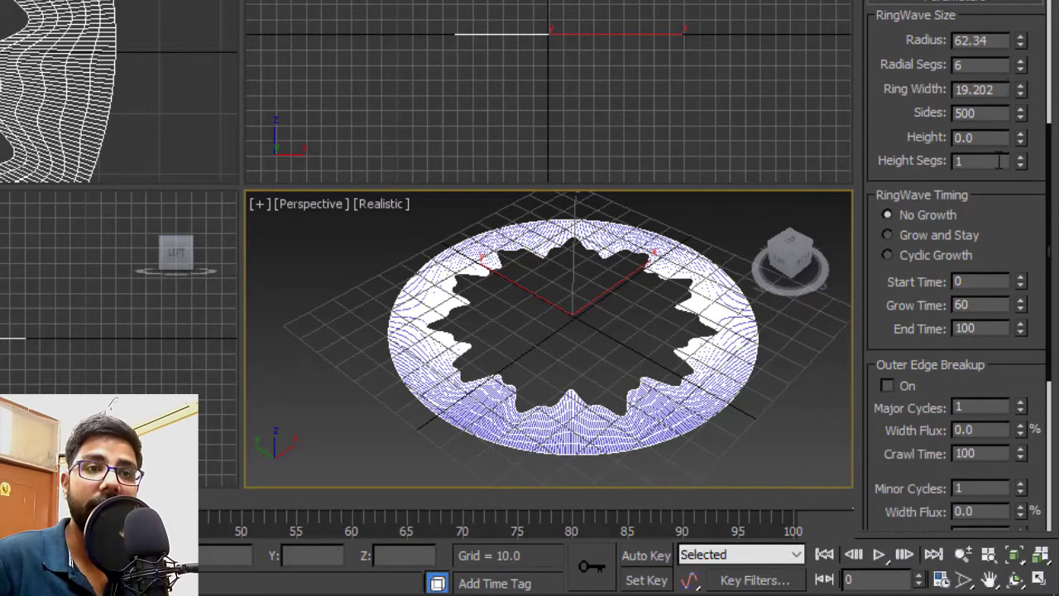
left_click_drag(1020, 112, 1024, 169)
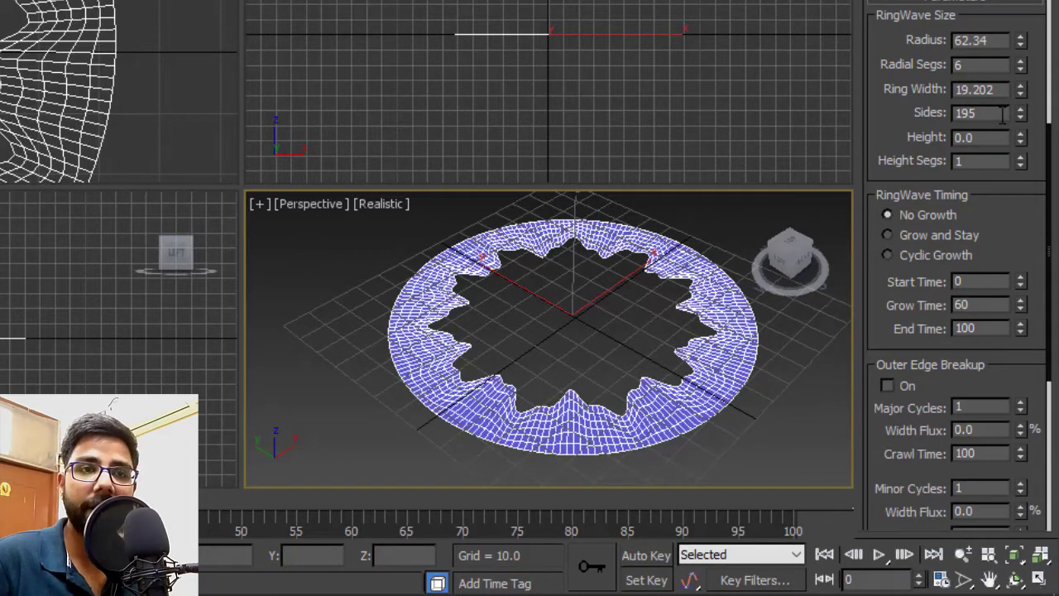
Raise the ring's height to 26.88 with 12 height segments.
left_click_drag(1021, 137, 1020, 142)
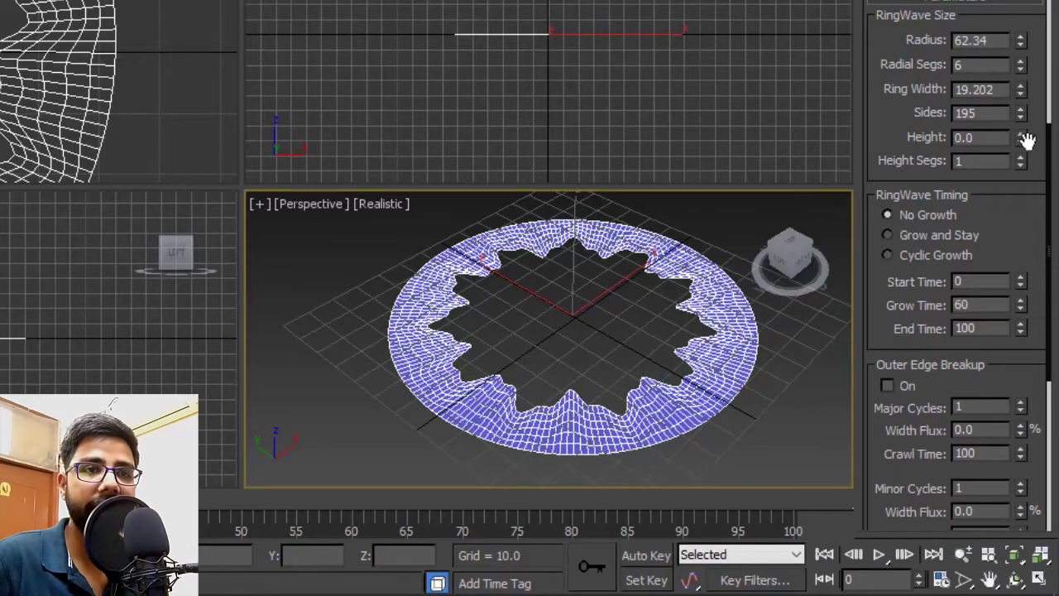
mouse_move(1024, 137)
left_mouse_down()
mouse_move(1024, 108)
mouse_move(1020, 133)
left_mouse_up()
mouse_move(699, 423)
middle_mouse_down("alt")
mouse_move(683, 403)
mouse_move(713, 369)
middle_mouse_up("alt")
mouse_move(1026, 166)
left_mouse_down()
mouse_move(1025, 16)
mouse_move(1055, 569)
mouse_move(1024, 529)
left_mouse_up()
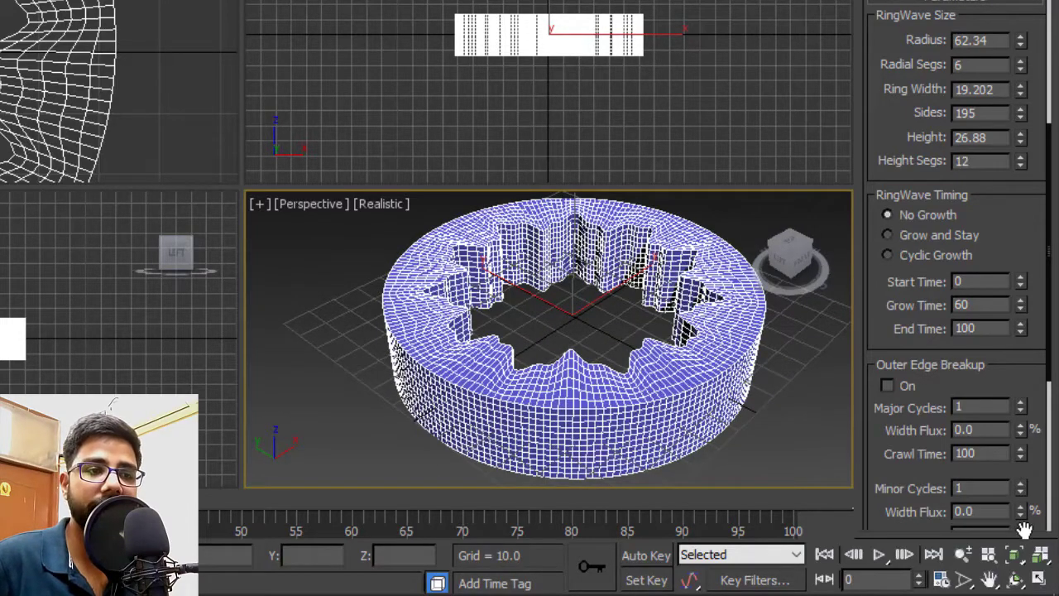
mouse_move(685, 426)
middle_mouse_down("alt")
mouse_move(691, 397)
mouse_move(667, 405)
mouse_move(674, 395)
middle_mouse_up("alt")
scroll(692, 397, "up", 3)
scroll(667, 405, "down", 3)
scroll(1004, 86, "down", 4)
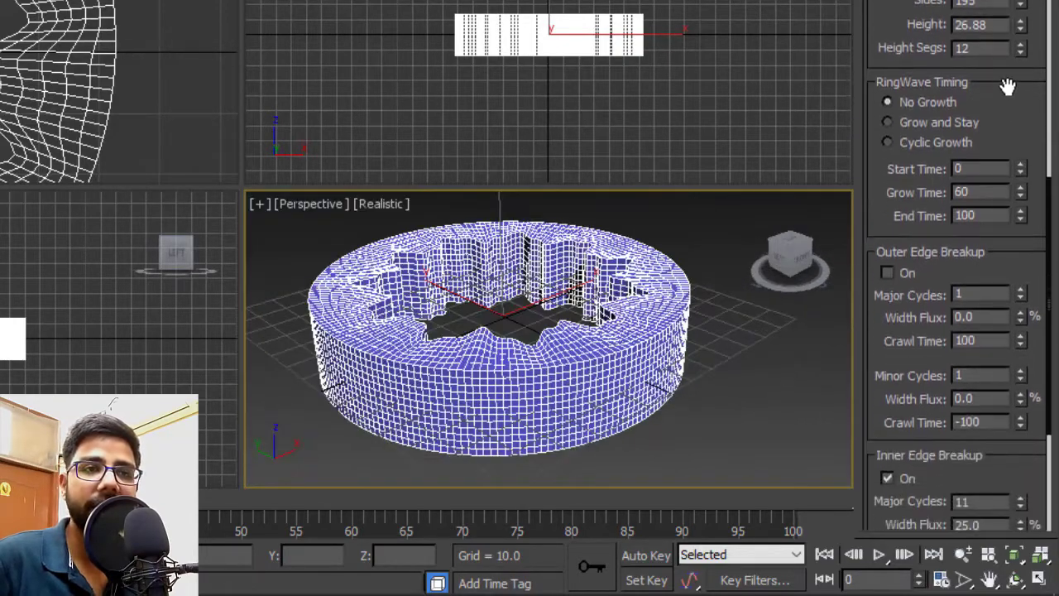
scroll(1007, 69, "down", 1)
scroll(1008, 70, "down", 1)
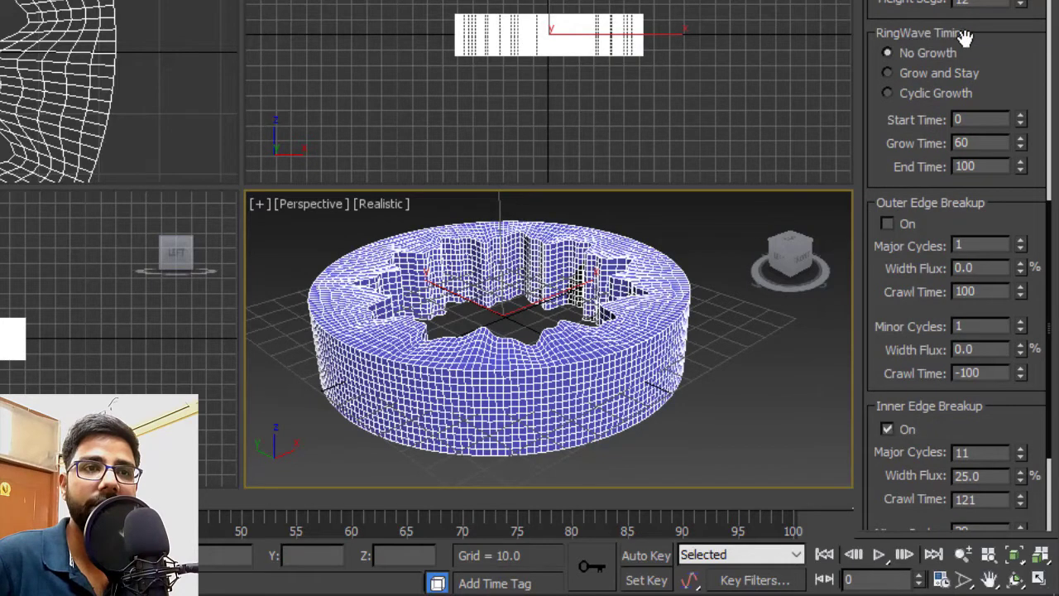
left_click_drag(978, 36, 985, 61)
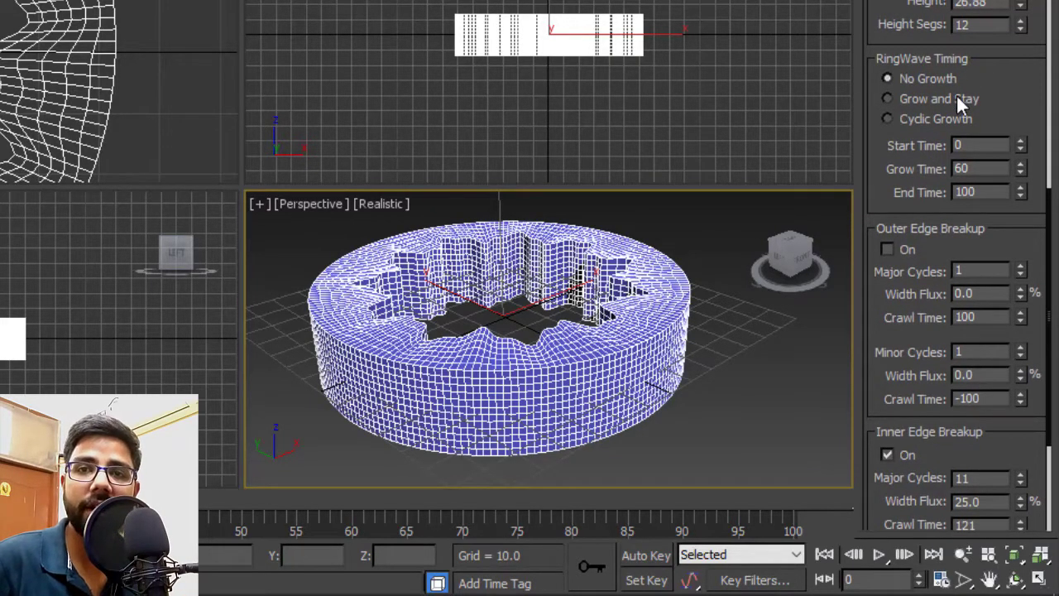
left_click(878, 554)
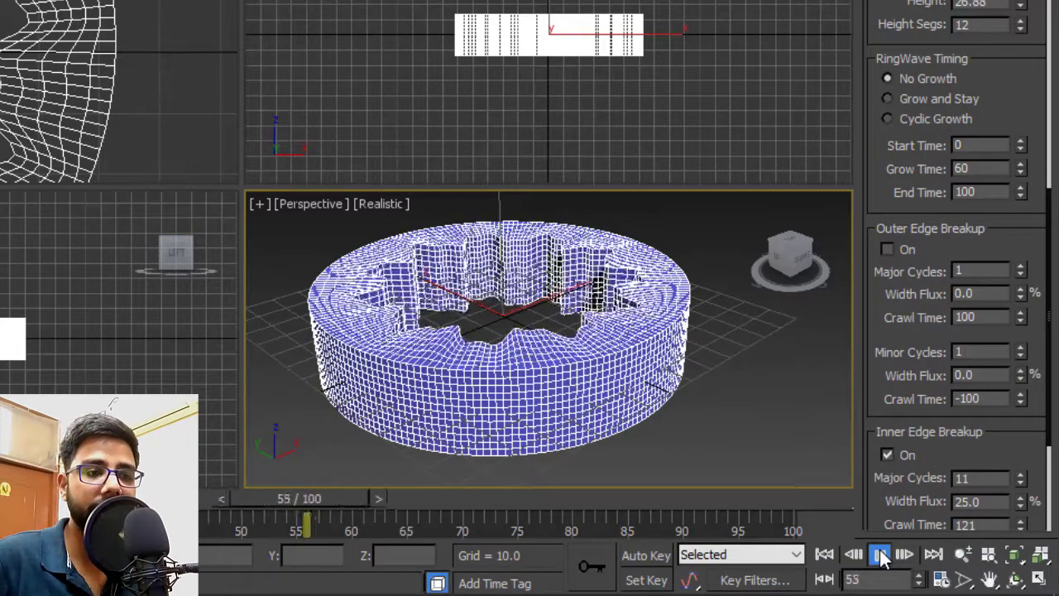
left_click(879, 554)
key("Home")
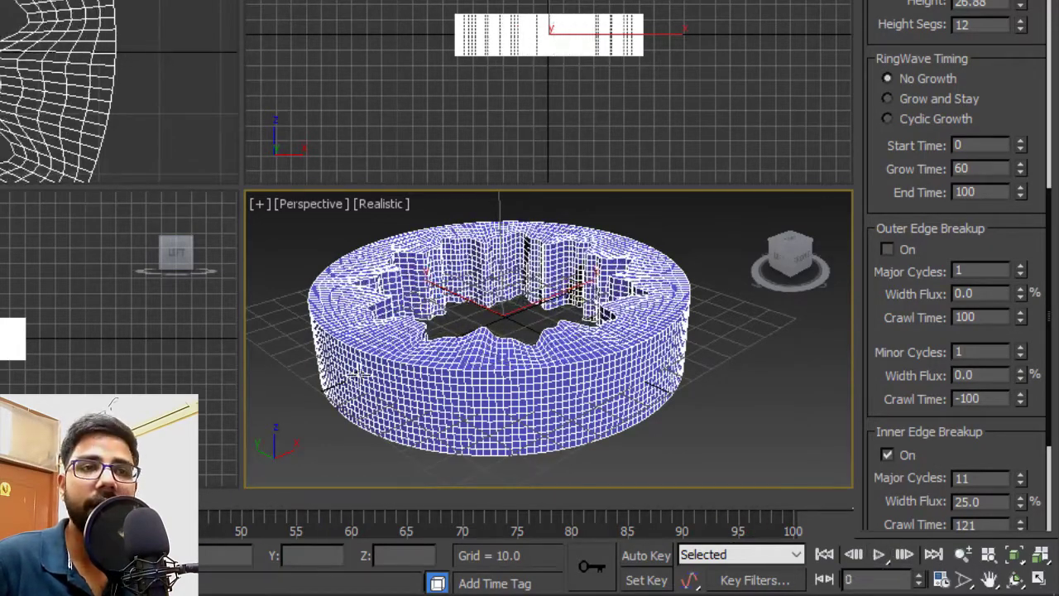
Preview Grow and Stay timing, then switch the RingWave to Cyclic Growth starting empty at frame 0.
left_click(913, 97)
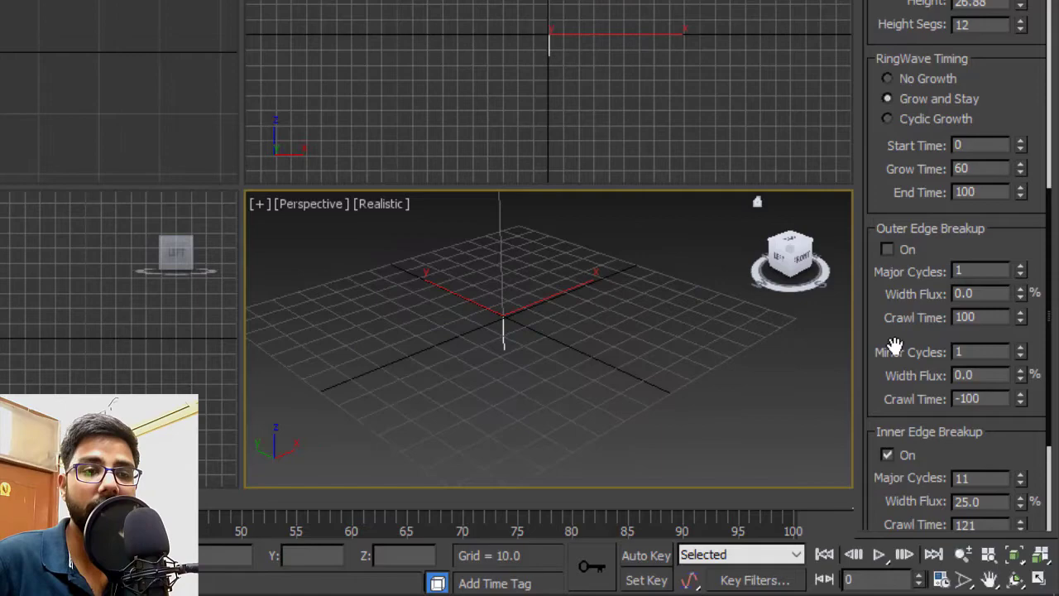
left_click(879, 555)
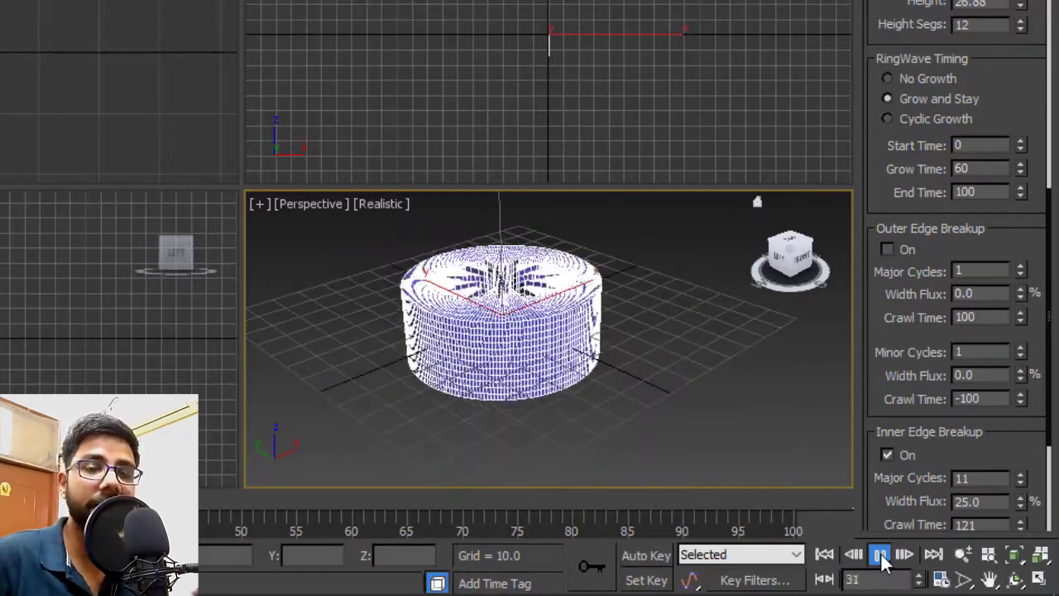
left_click(880, 554)
key("Home")
scroll(939, 120, "down", 1)
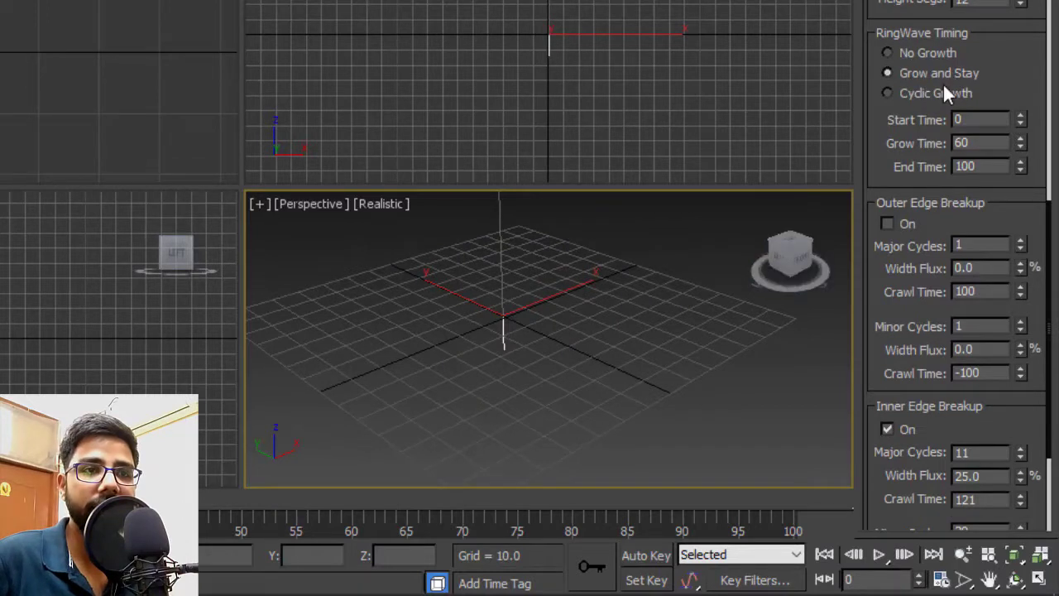
left_click(915, 93)
scroll(917, 118, "down", 1)
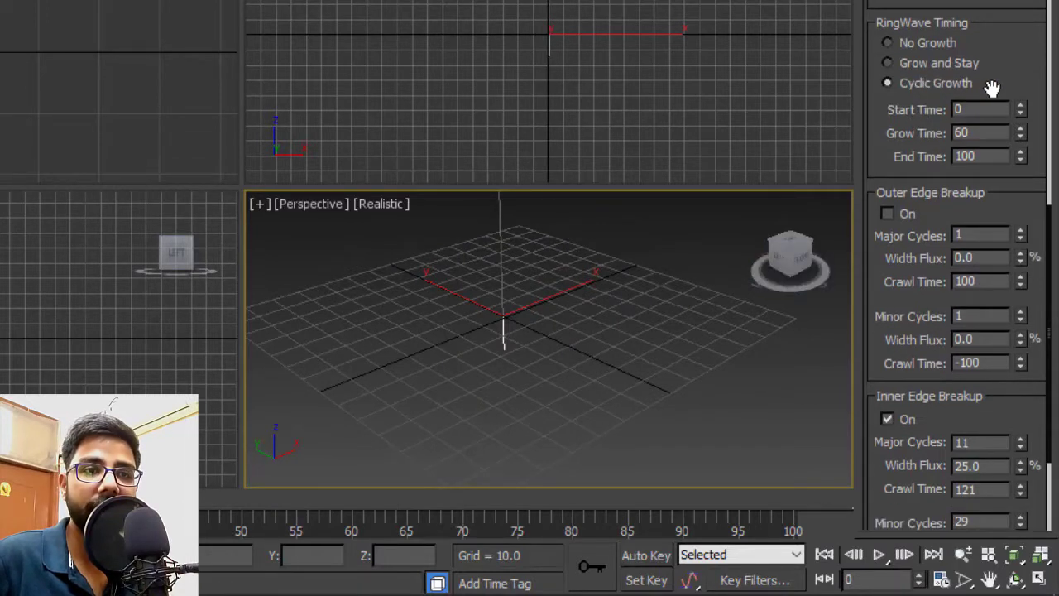
Play the cyclic growth and try a Grow Time of 100.
left_click(880, 556)
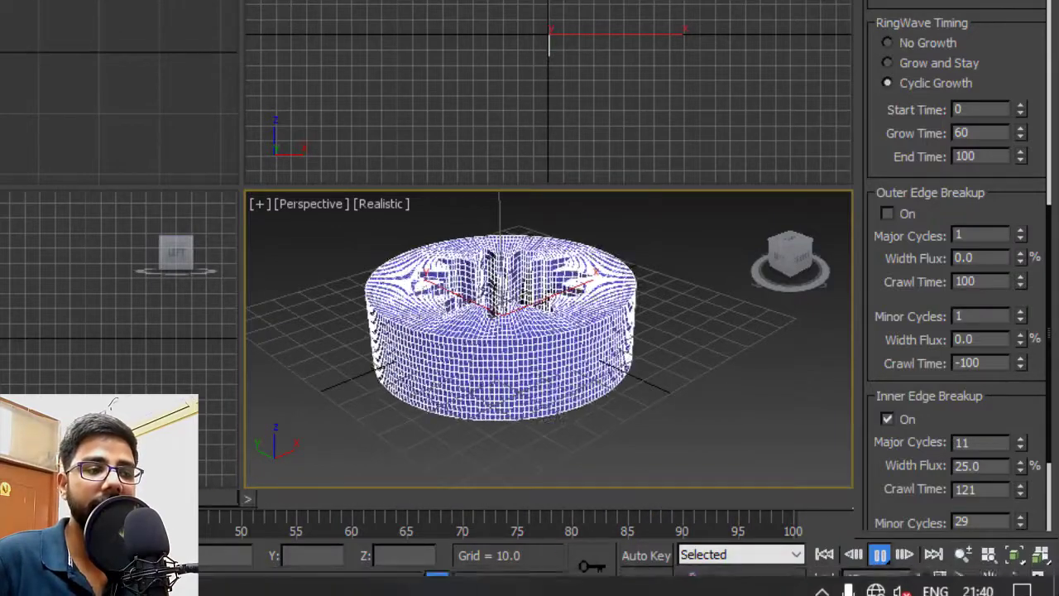
left_click_drag(289, 503, 237, 502)
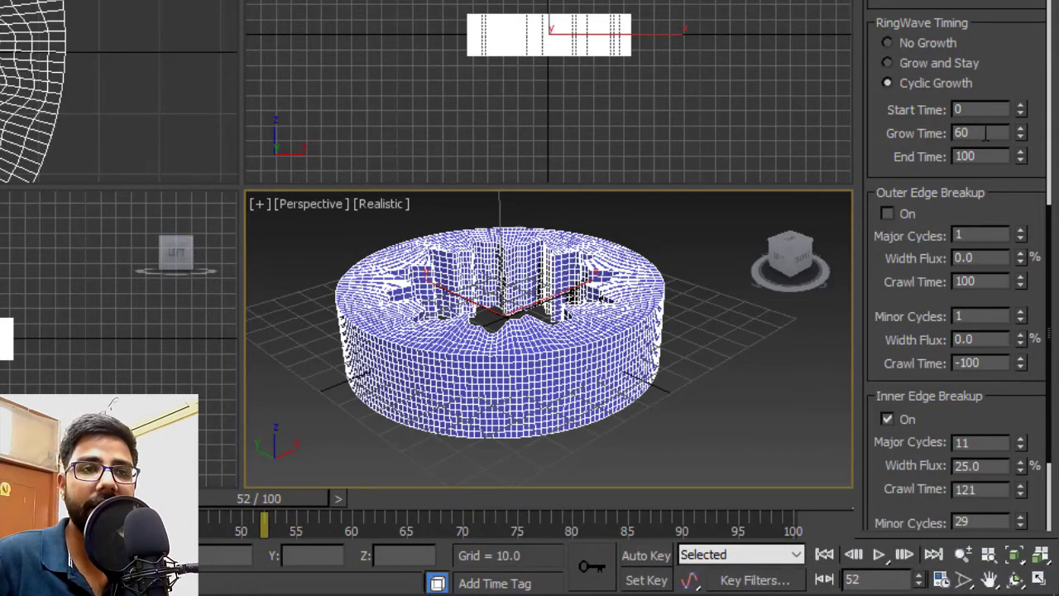
type("5011")
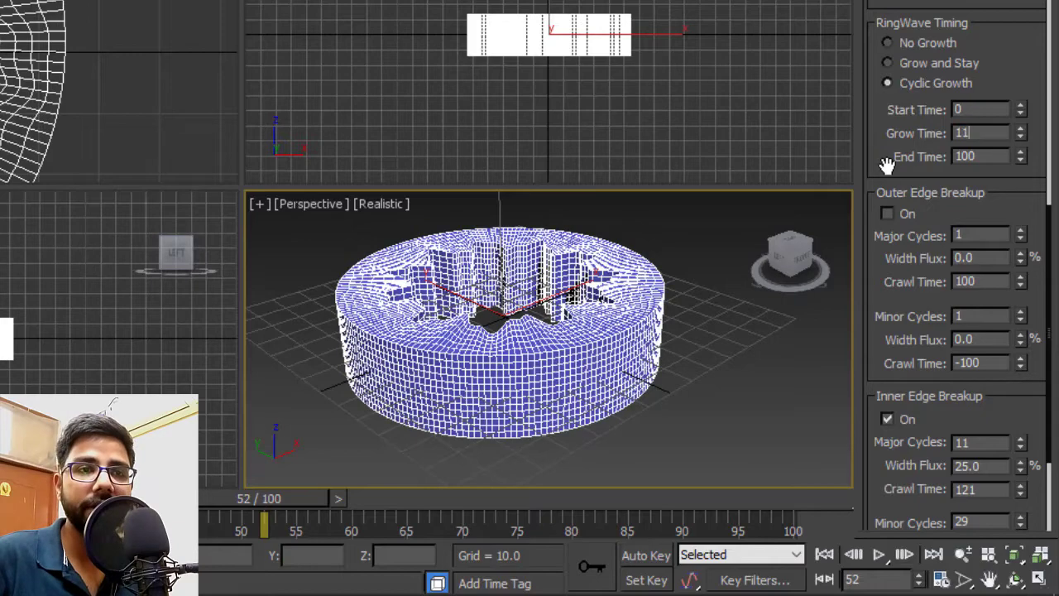
type("00")
key("Return")
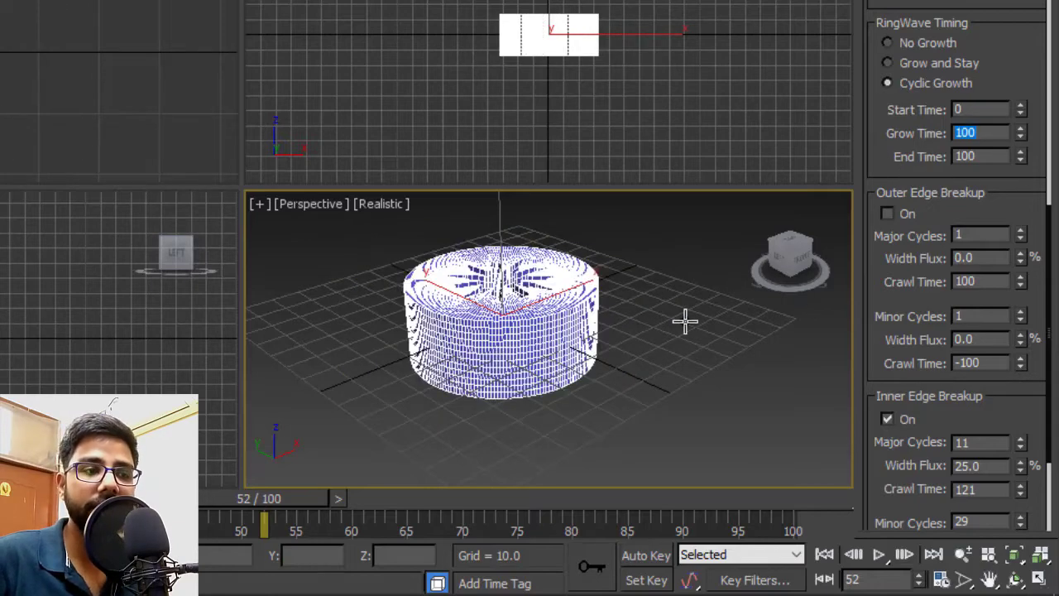
left_click(878, 554)
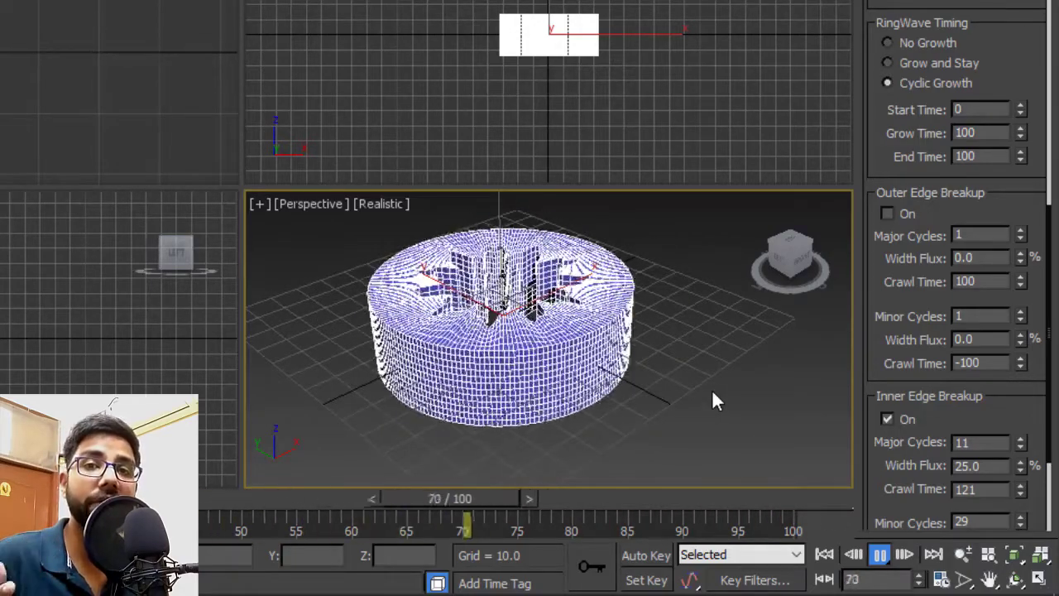
Change the Grow Time to 50 and replay the animation from frame 0.
mouse_move(237, 498)
left_mouse_down()
mouse_move(174, 498)
mouse_move(207, 498)
left_mouse_up()
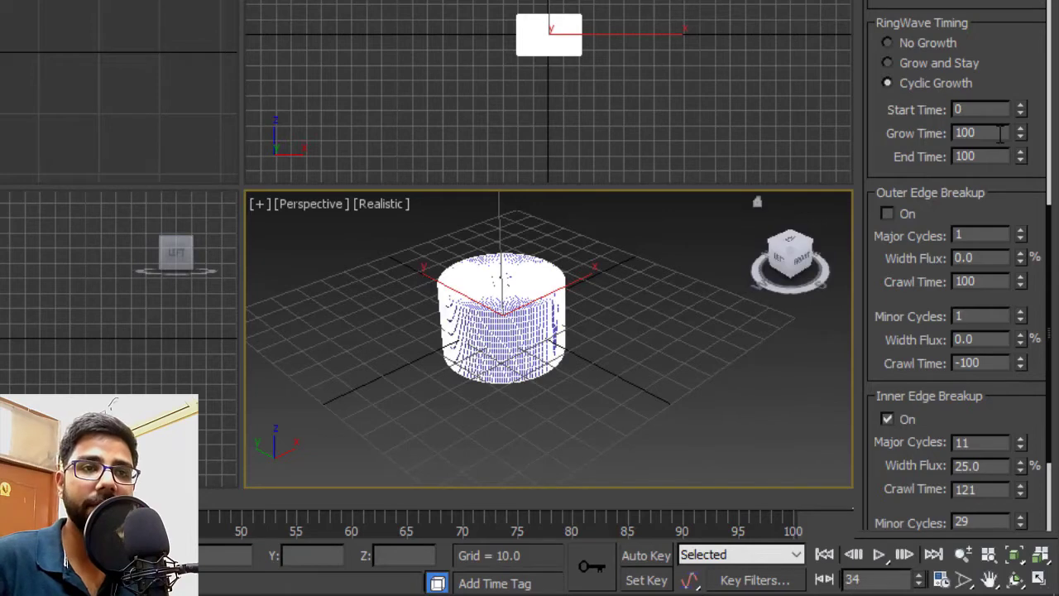
type("50")
key("Return")
left_click_drag(207, 499, 121, 531)
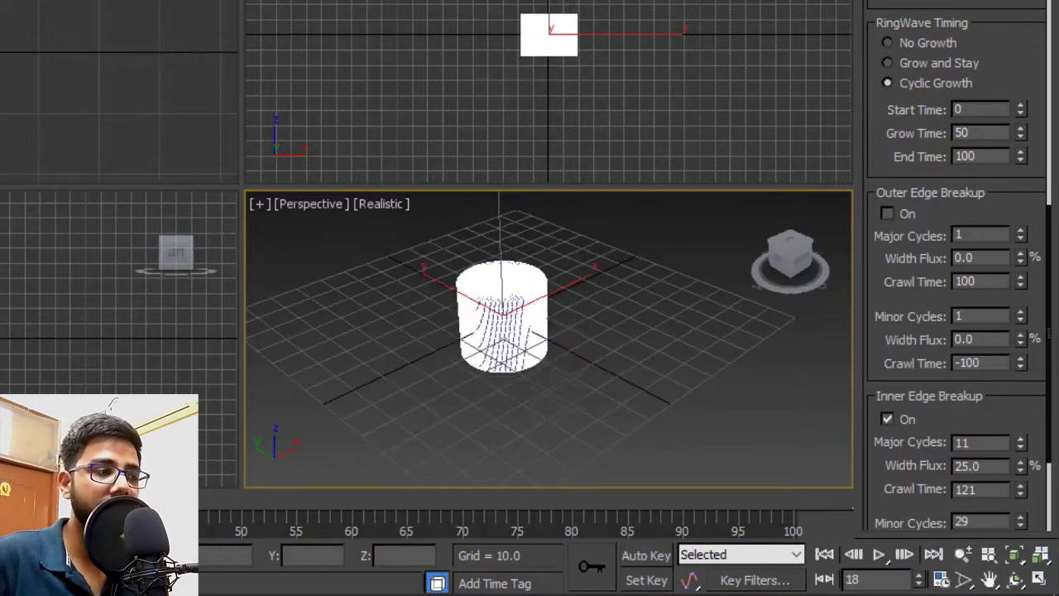
left_click(879, 553)
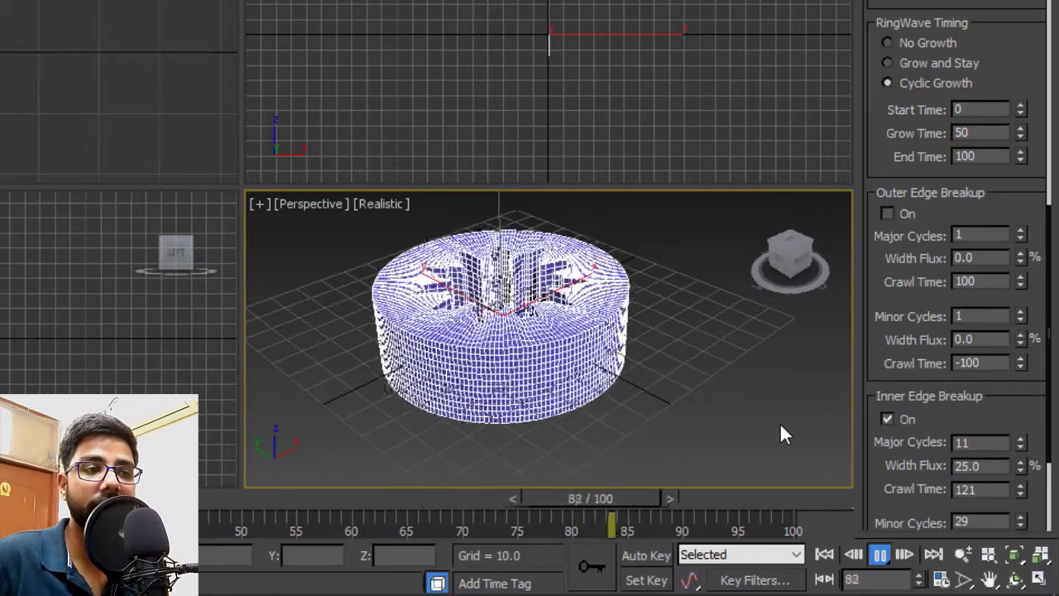
left_click(824, 554)
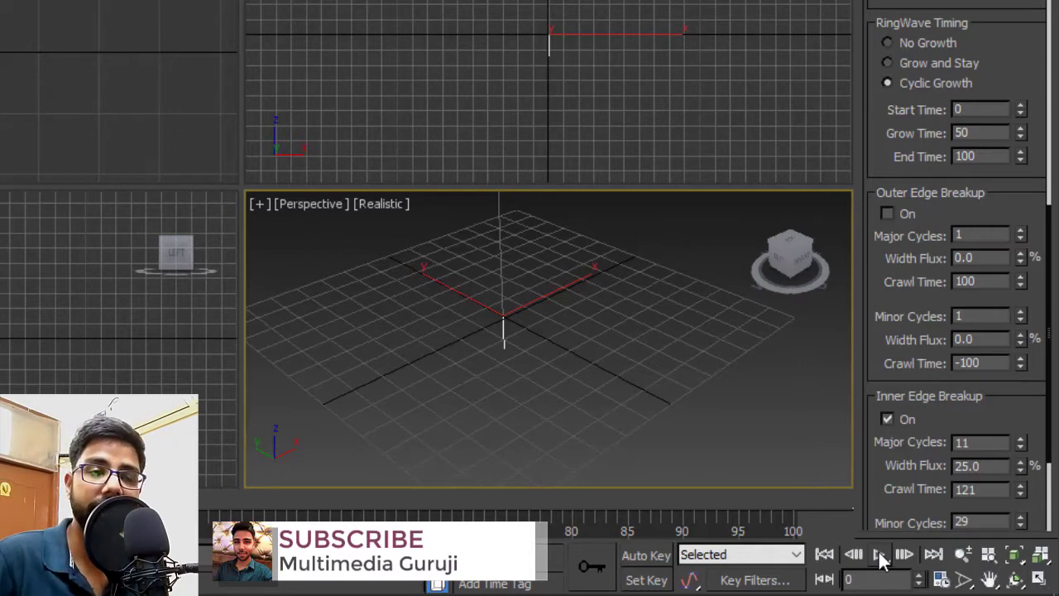
Switch the RingWave's timing back to No Growth.
scroll(956, 234, "up", 2)
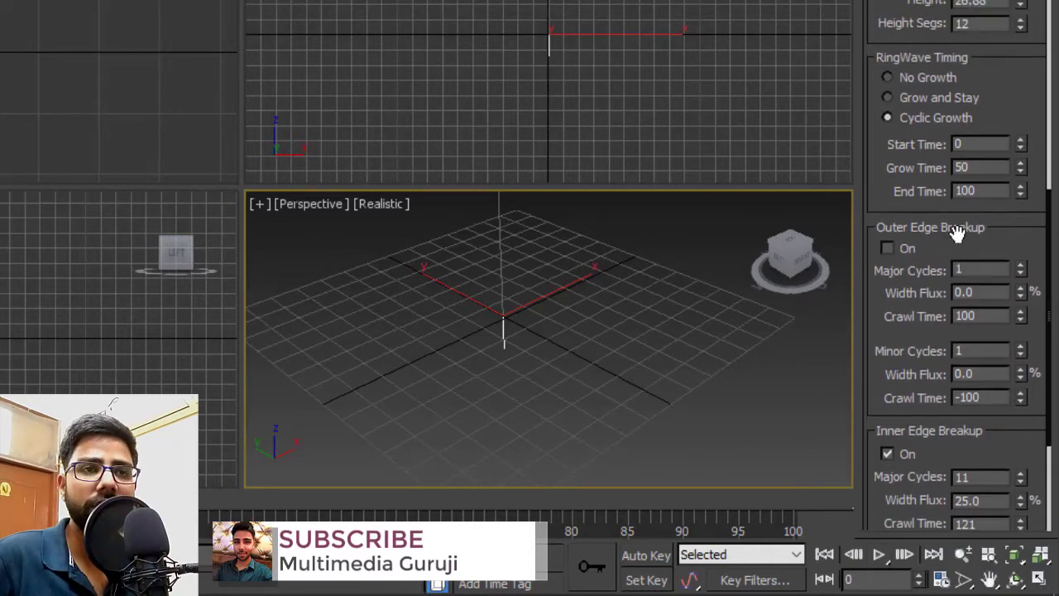
left_click(909, 75)
left_click_drag(1000, 85, 1002, 66)
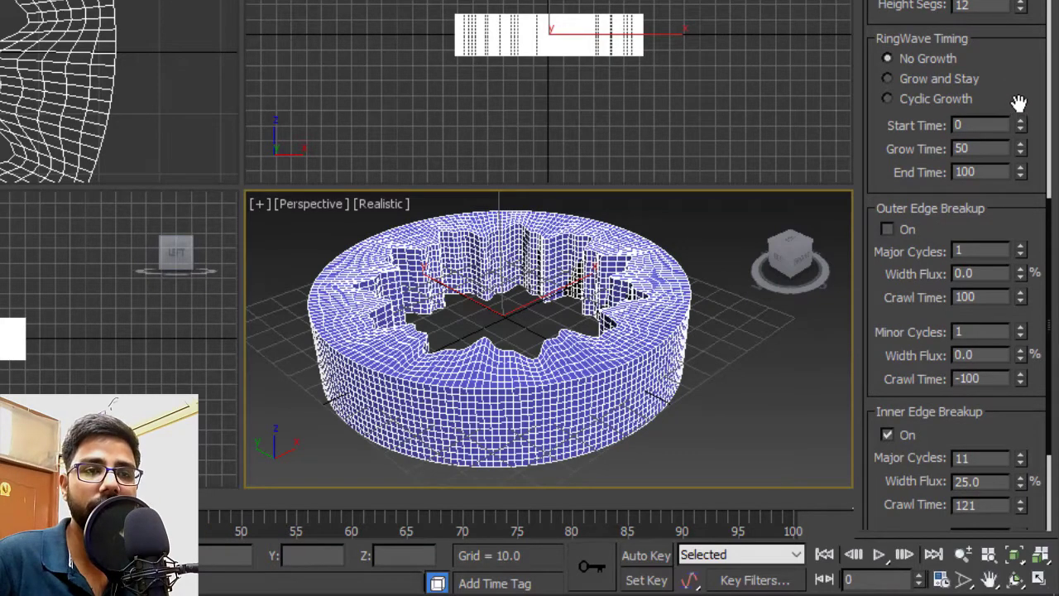
left_click_drag(1018, 103, 1021, 19)
scroll(913, 116, "down", 4)
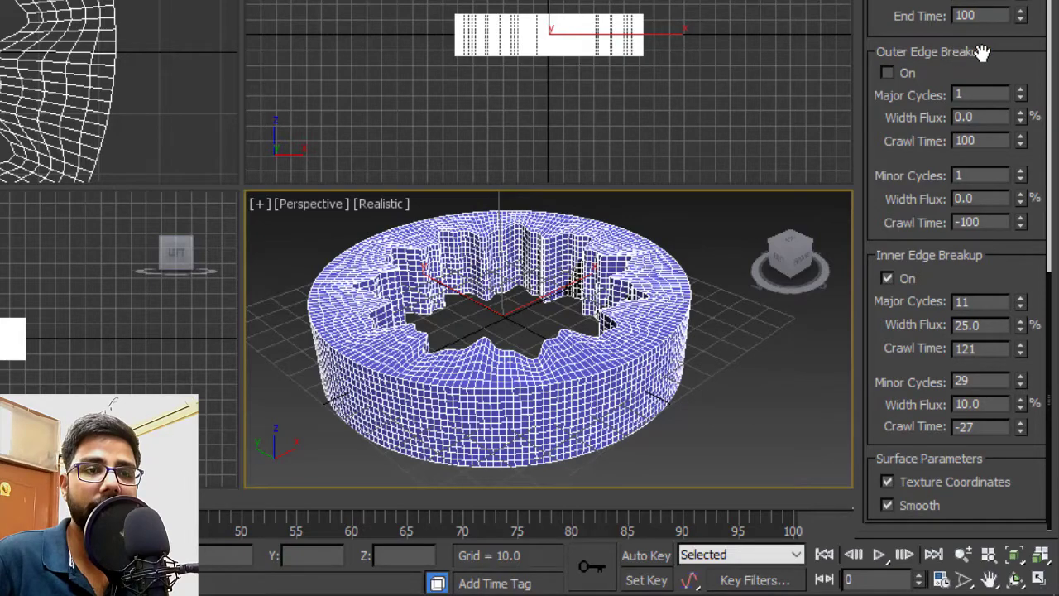
Stop playback at frame 53 and turn on Outer Edge Breakup.
middle_click_drag(763, 311, 717, 334, "alt")
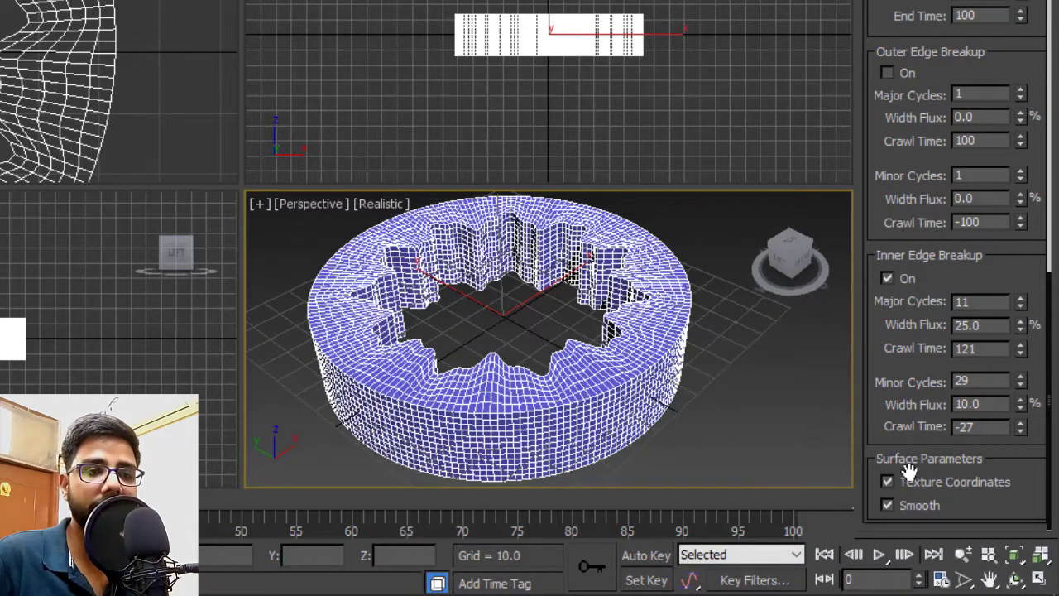
left_click(879, 565)
left_click_drag(610, 497, 269, 498)
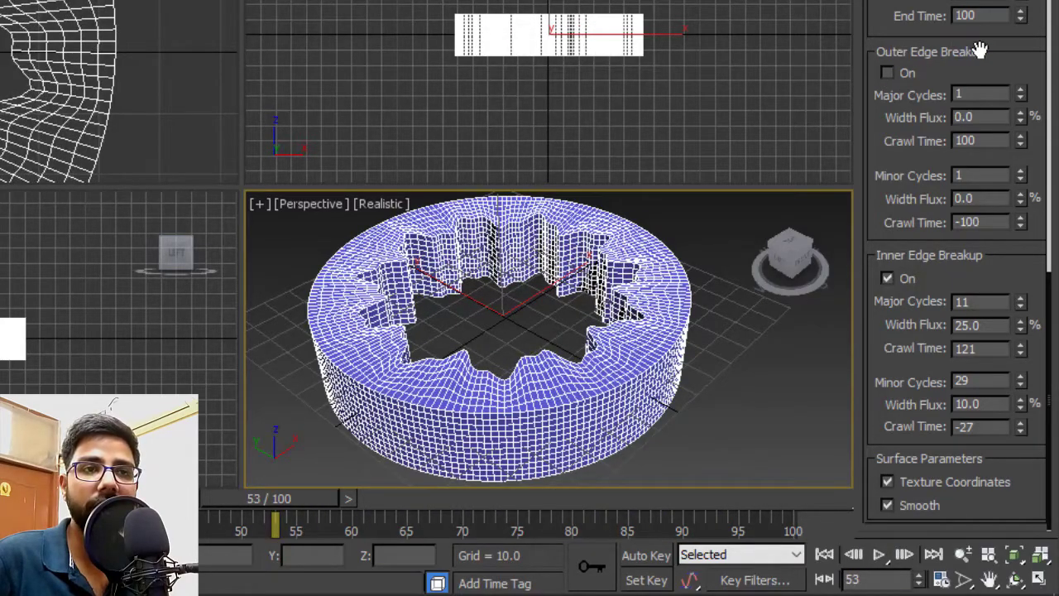
left_click(886, 73)
type("6")
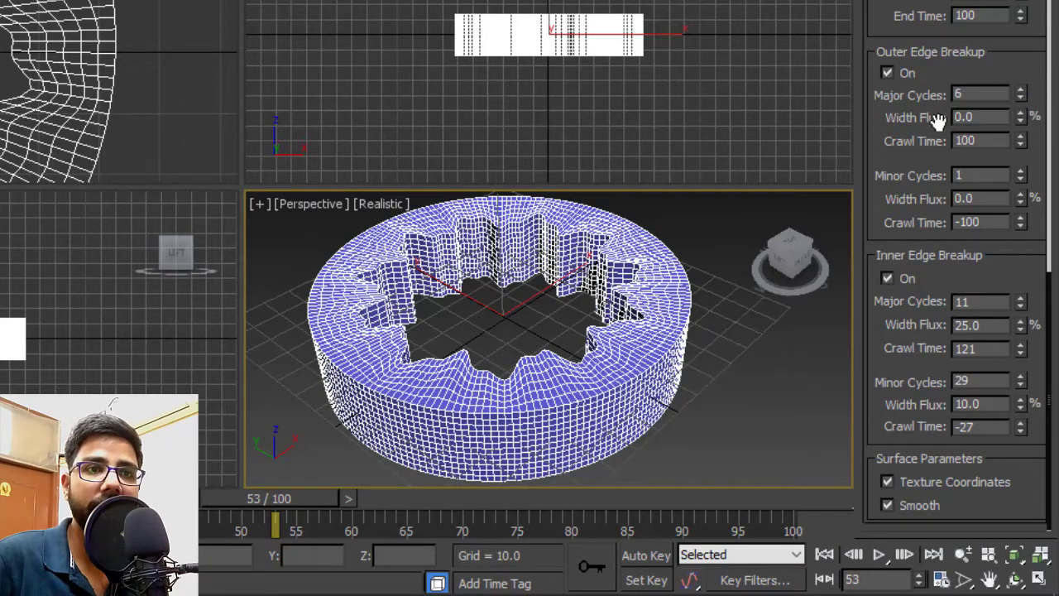
Tune the outer edge major breakup, deepening its Width Flux to 41.8 and adjusting crawl time.
left_click_drag(1020, 116, 1023, 33)
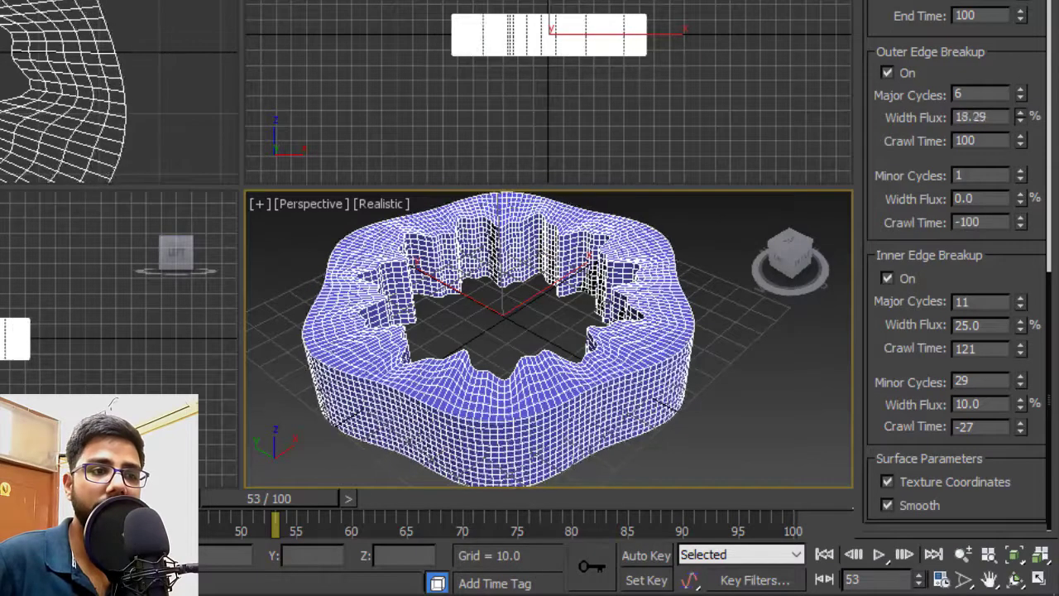
left_click_drag(1024, 403, 1034, 237)
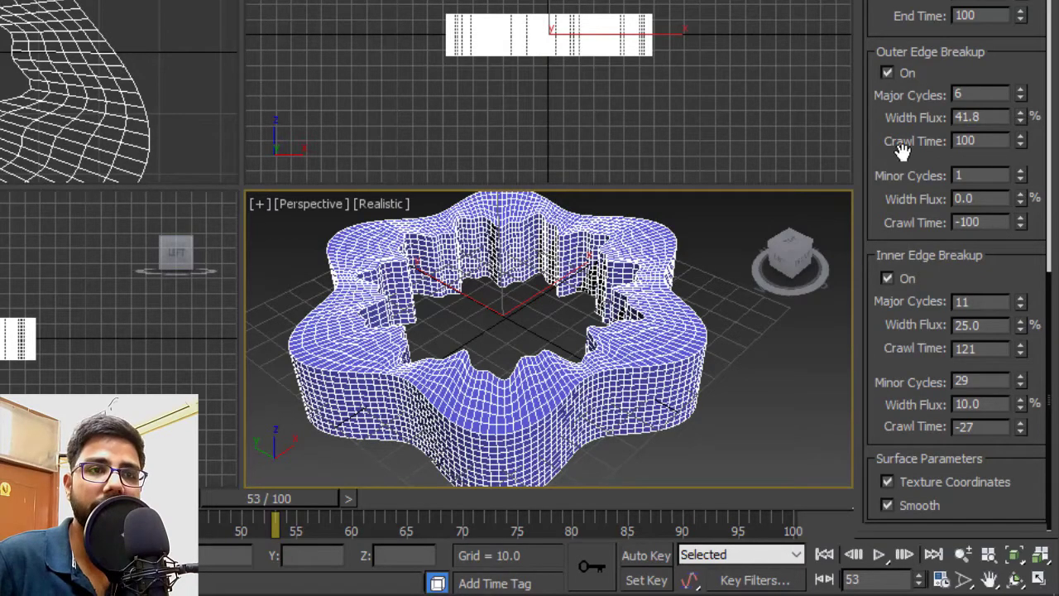
left_click_drag(1017, 135, 1017, 50)
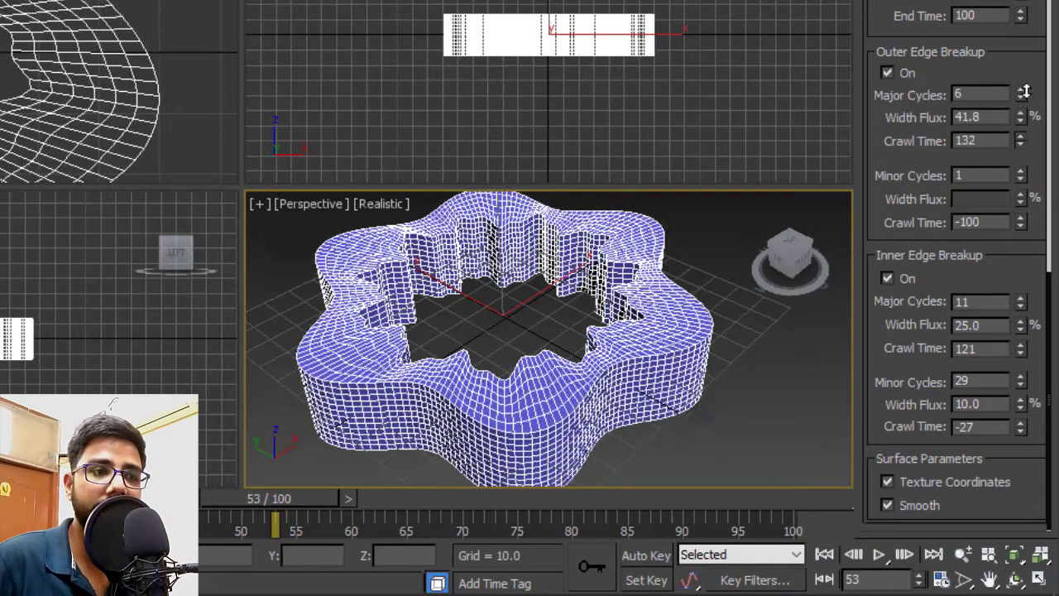
mouse_move(1020, 141)
left_mouse_down()
mouse_move(923, 258)
mouse_move(918, 207)
left_mouse_up()
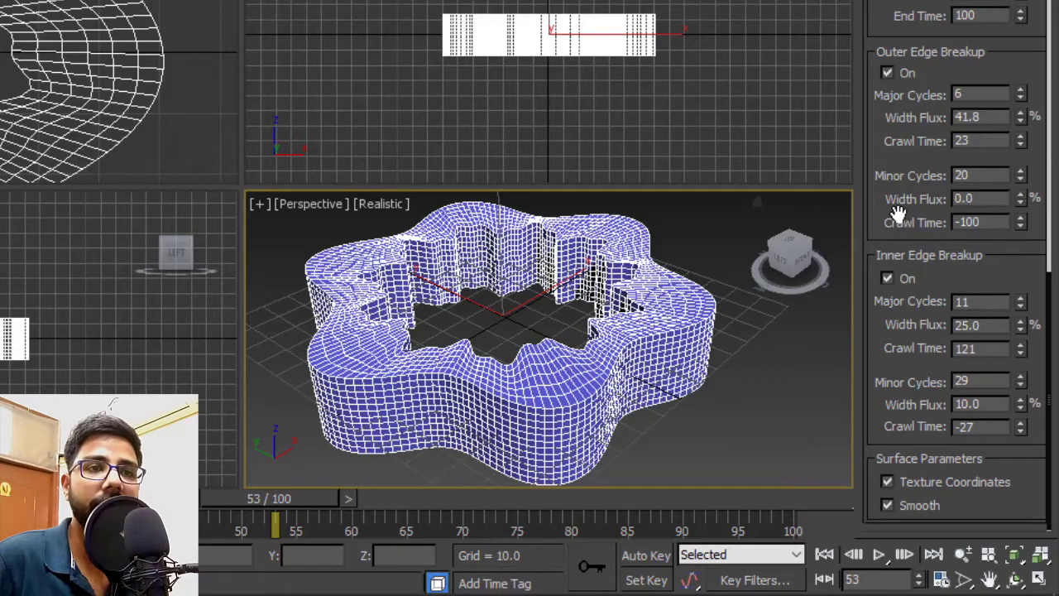
Set the outer edge minor Width Flux to 27.95 and play the animation.
left_click_drag(1020, 200, 1020, 166)
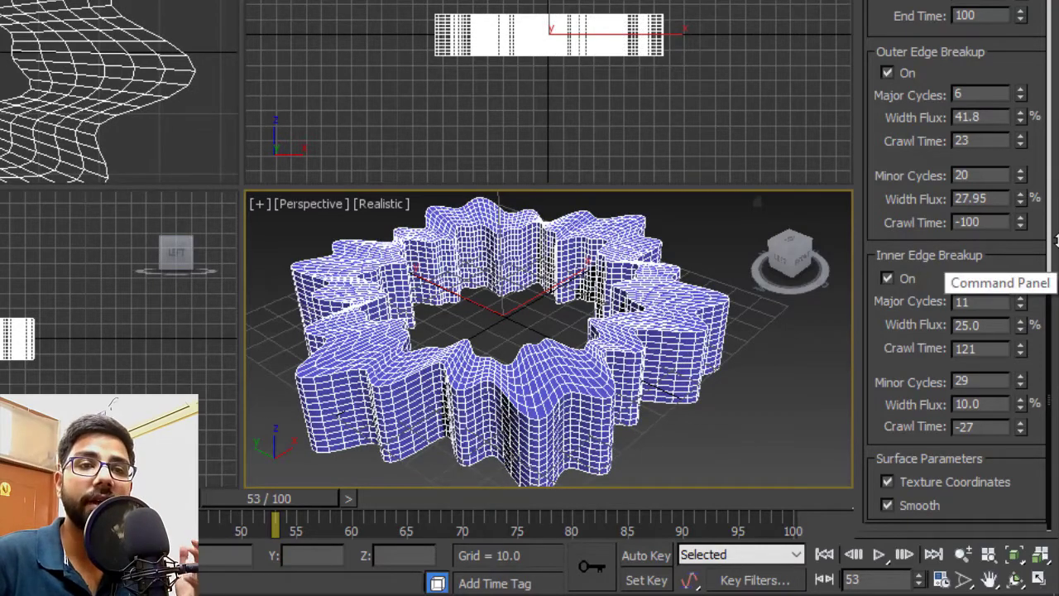
mouse_move(1022, 222)
left_mouse_down()
mouse_move(1033, 126)
mouse_move(1032, 153)
left_mouse_up()
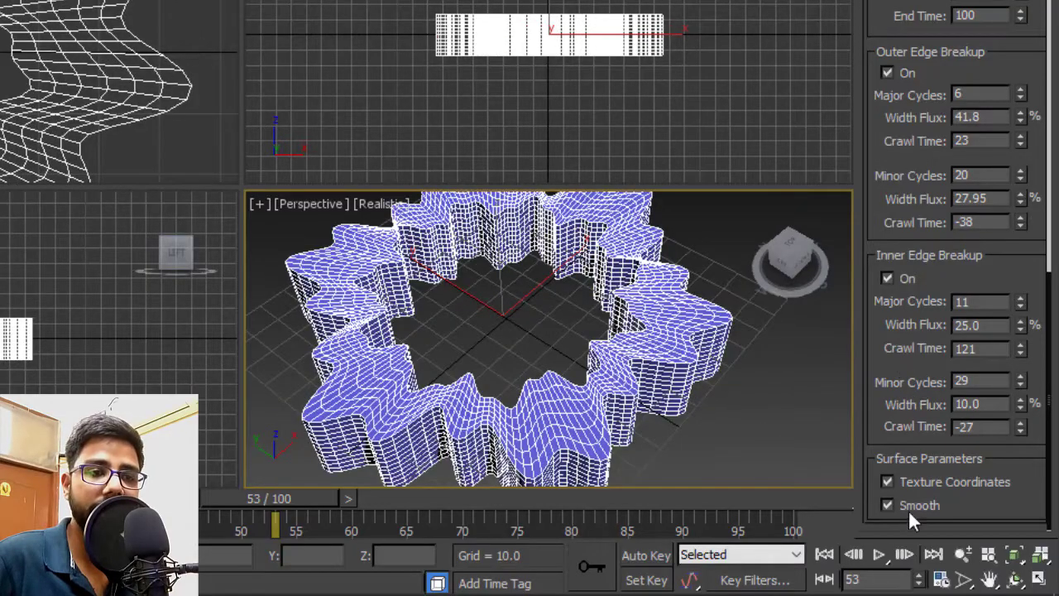
left_click(879, 554)
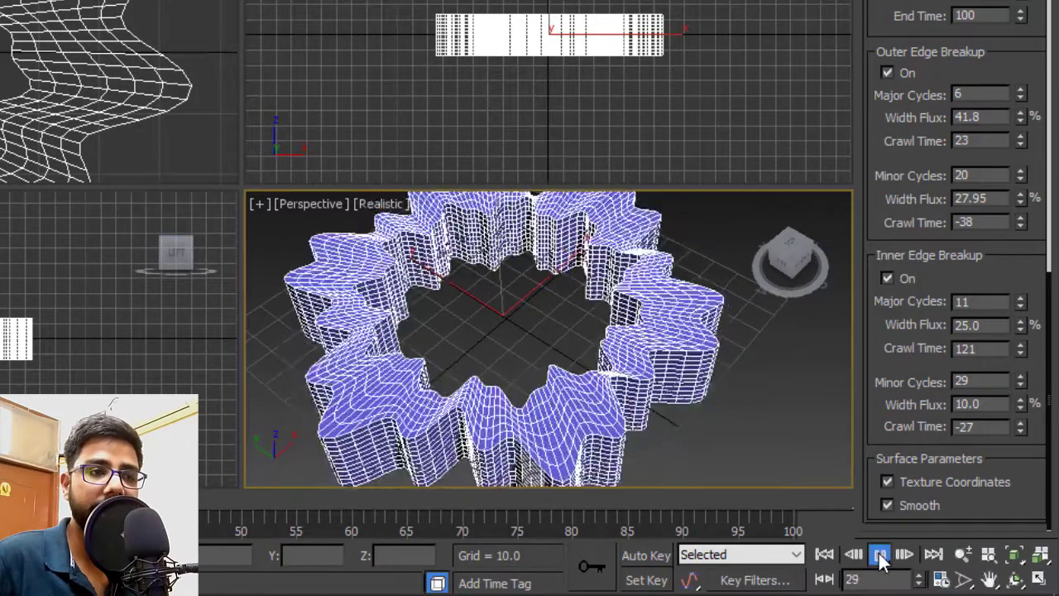
Set the outer edge Major Cycles to 11 and Width Flux to 25.
left_click(879, 556)
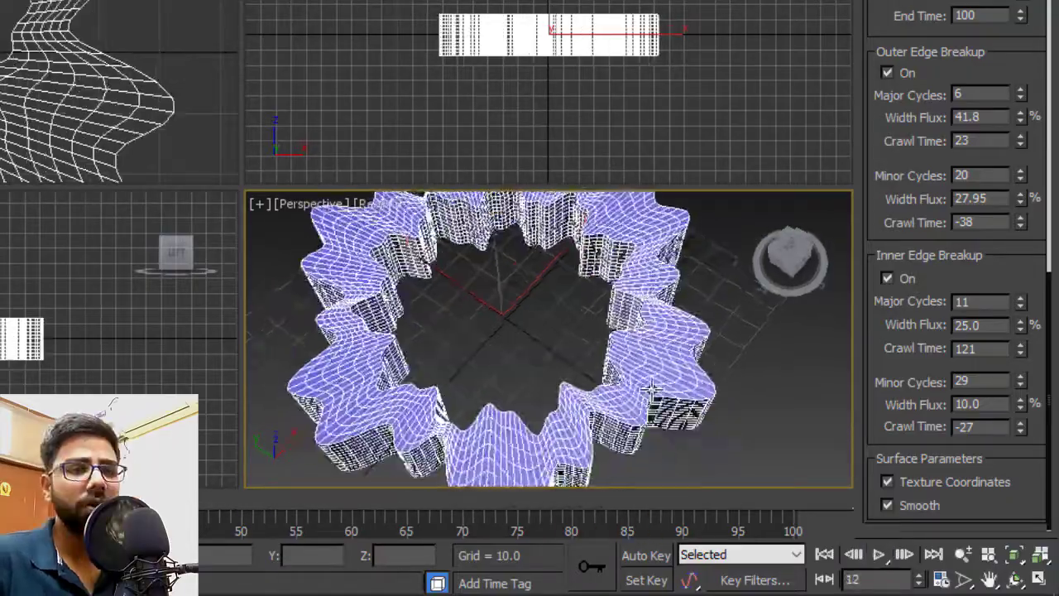
middle_click_drag(651, 389, 679, 339, "alt")
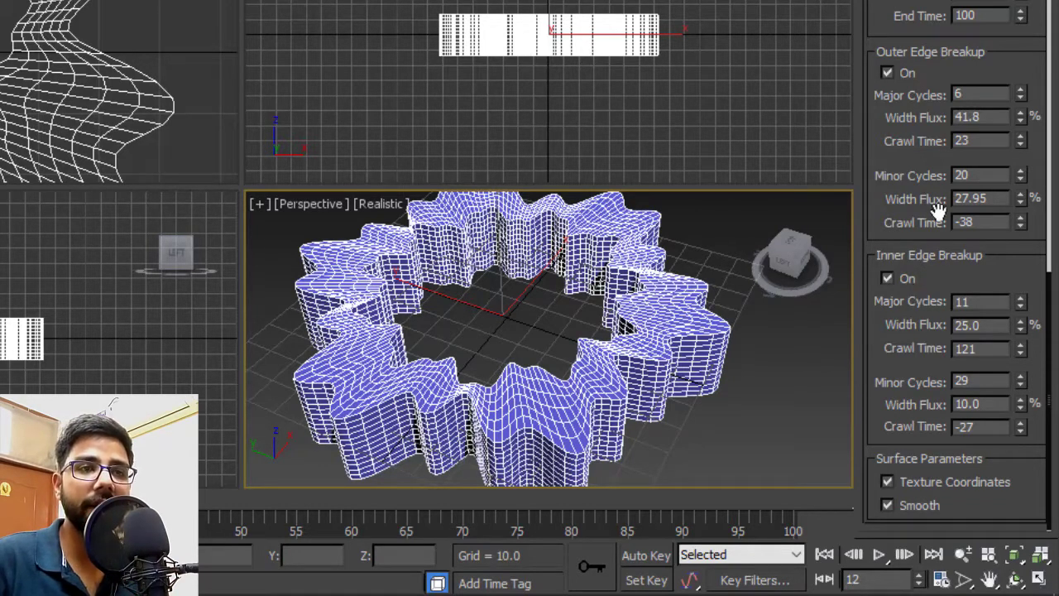
scroll(992, 97, "down", 1)
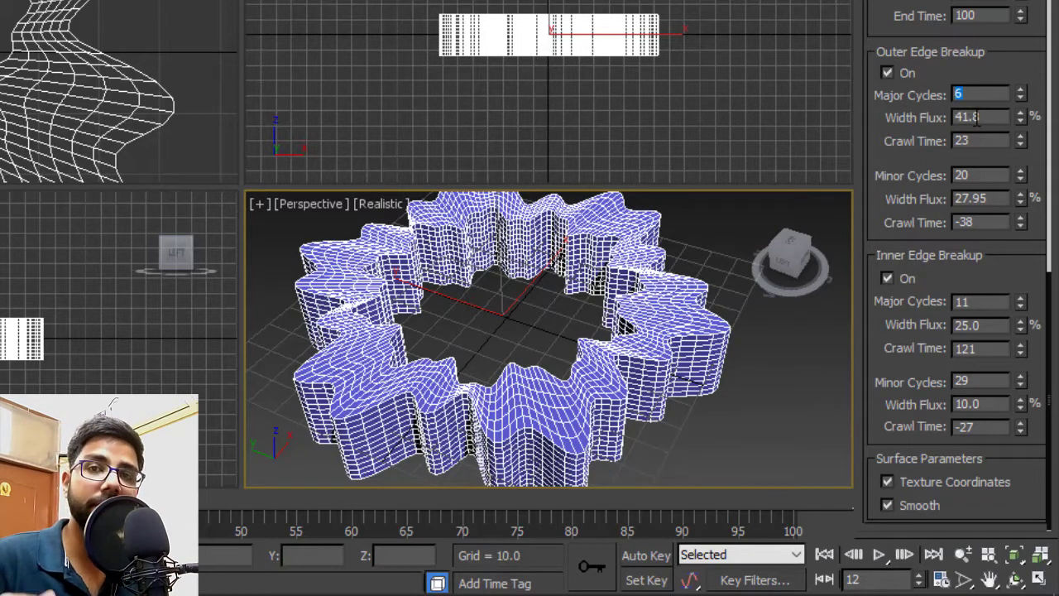
type("11")
key("Return")
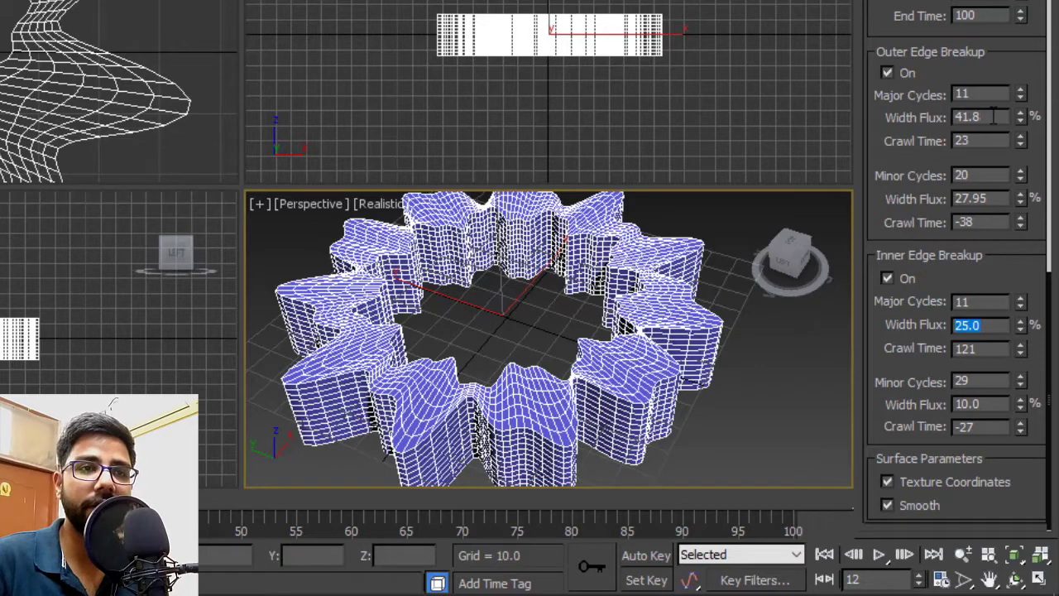
type("25")
key("Return")
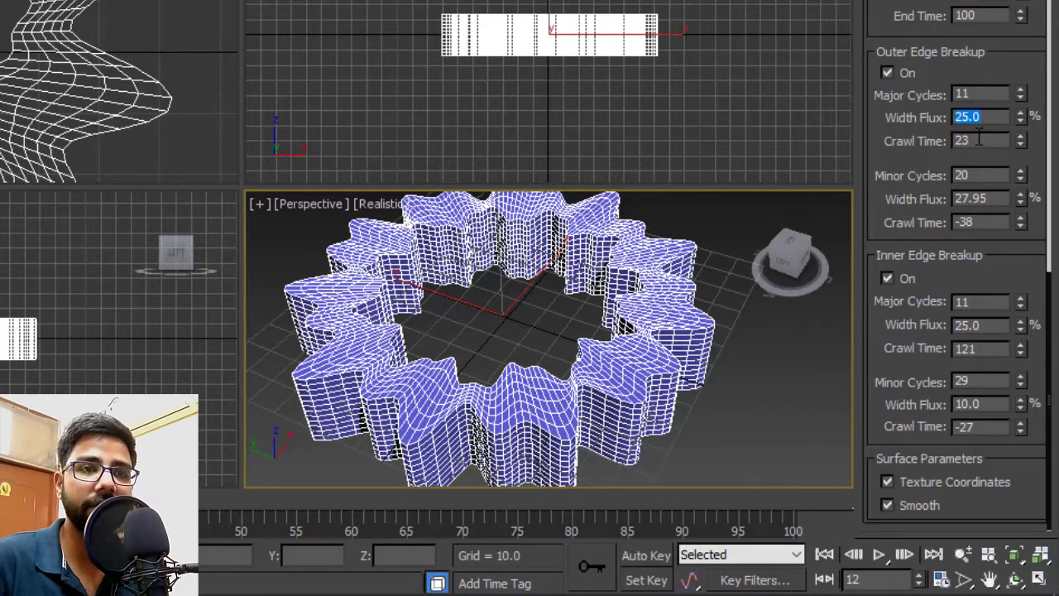
Set the outer Crawl Time to 121, minor Width Flux 10 and minor Crawl Time -27.
double_click(979, 139)
type("121")
key("Return")
type("29")
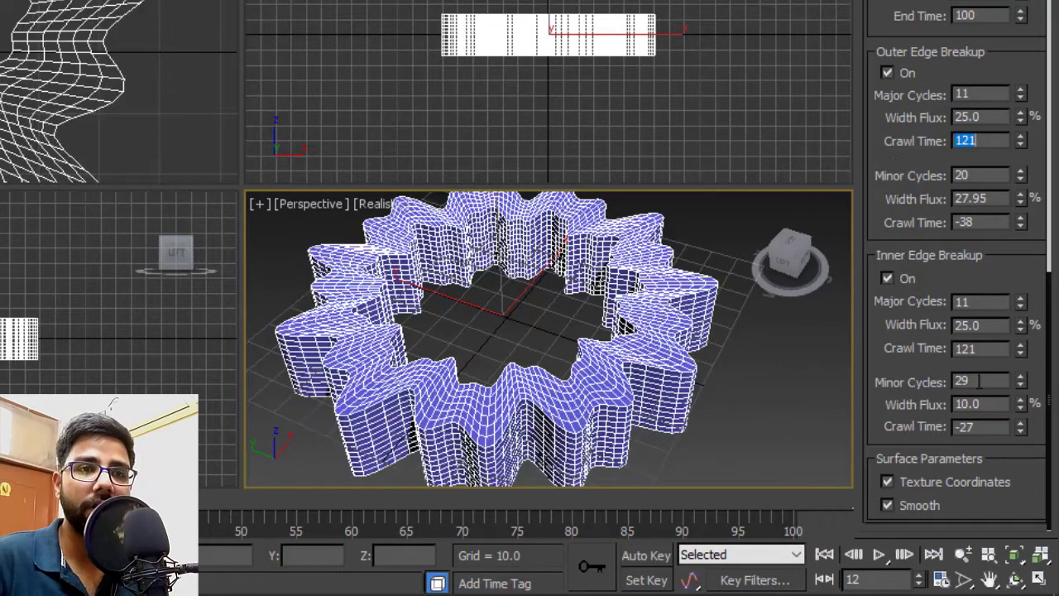
double_click(988, 198)
type("10")
key("Return")
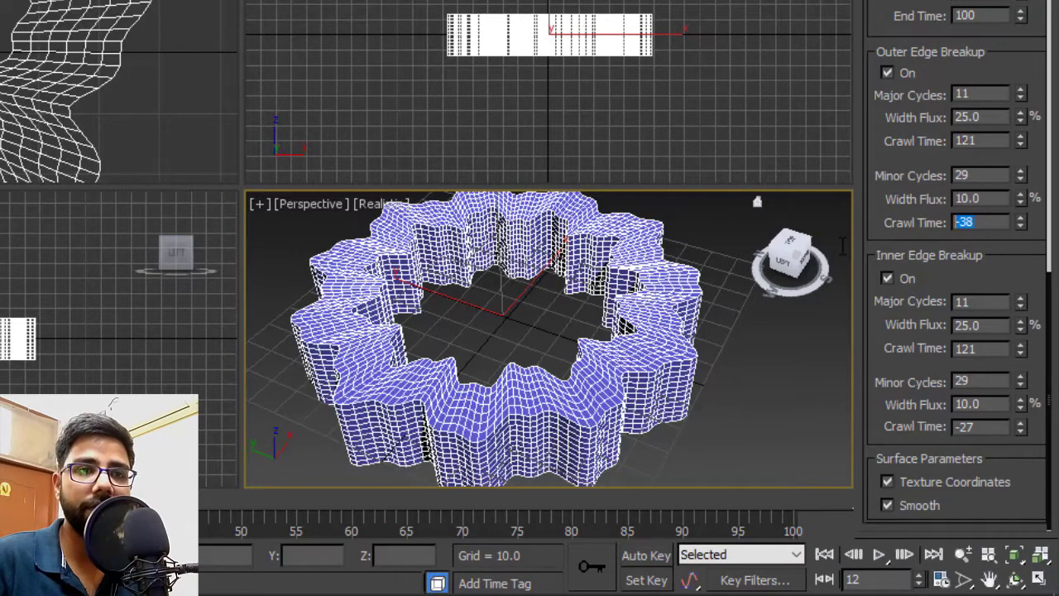
type("-27")
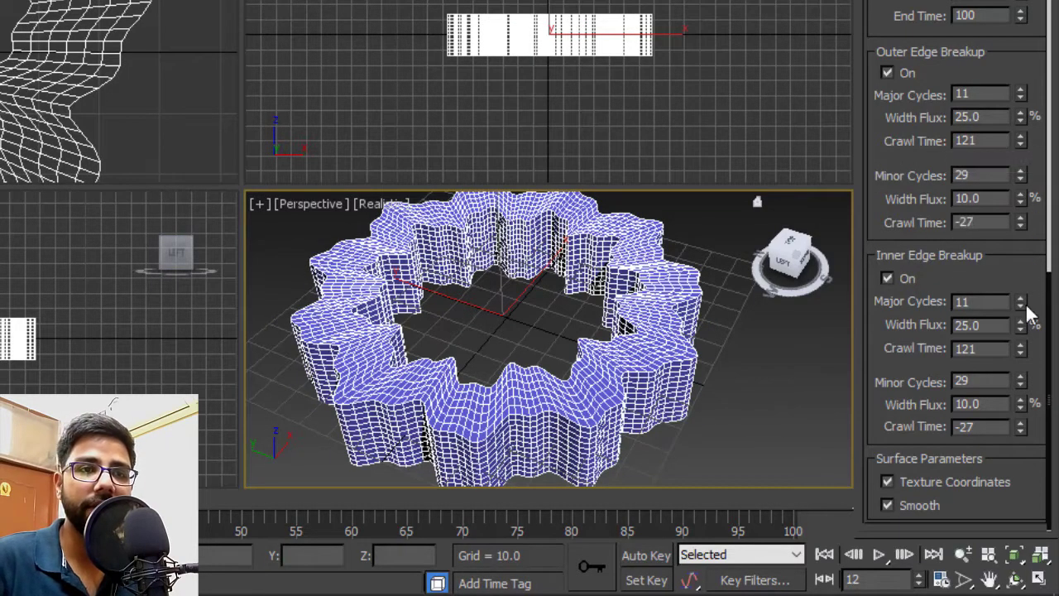
mouse_move(827, 331)
middle_mouse_down("alt")
mouse_move(610, 371)
mouse_move(642, 315)
mouse_move(650, 348)
middle_mouse_up("alt")
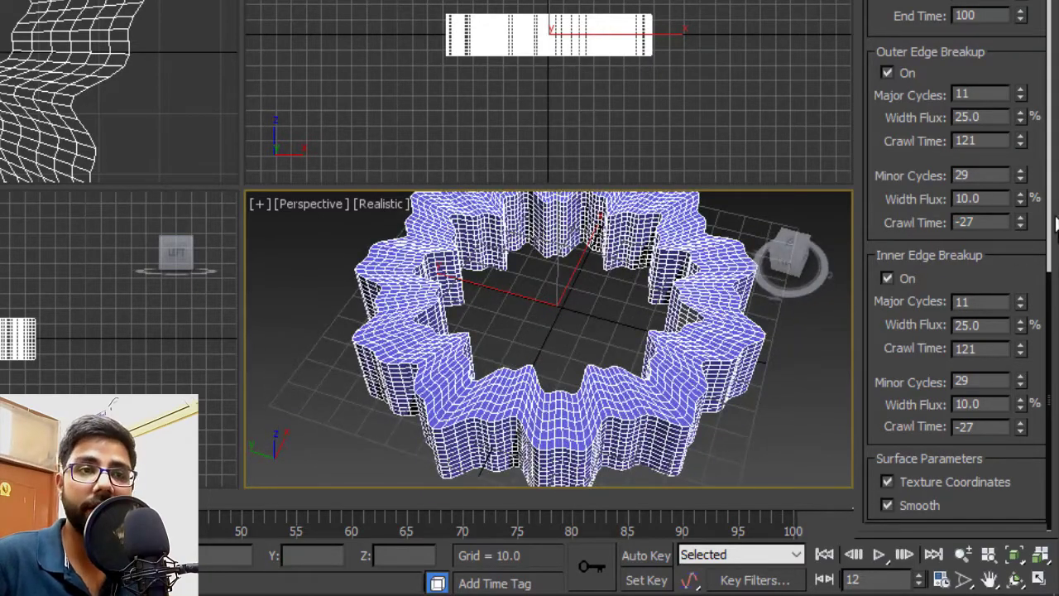
Lower the RingWave's ring width to 13.25.
mouse_move(947, 166)
left_mouse_down()
mouse_move(910, 463)
mouse_move(917, 236)
mouse_move(916, 335)
mouse_move(907, 174)
left_mouse_up()
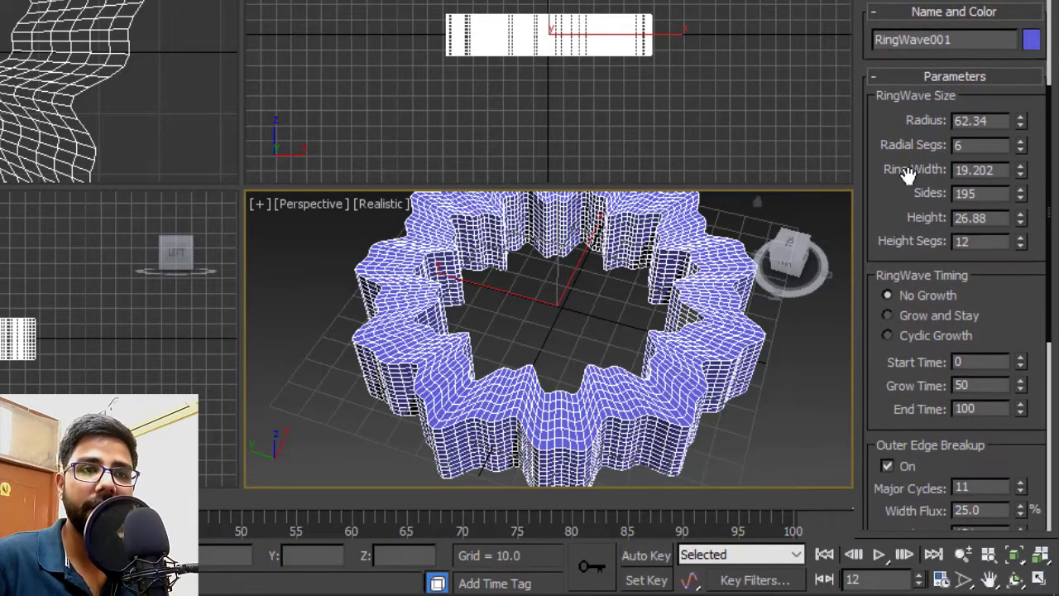
mouse_move(1024, 172)
left_mouse_down()
mouse_move(1031, 218)
mouse_move(1031, 199)
left_mouse_up()
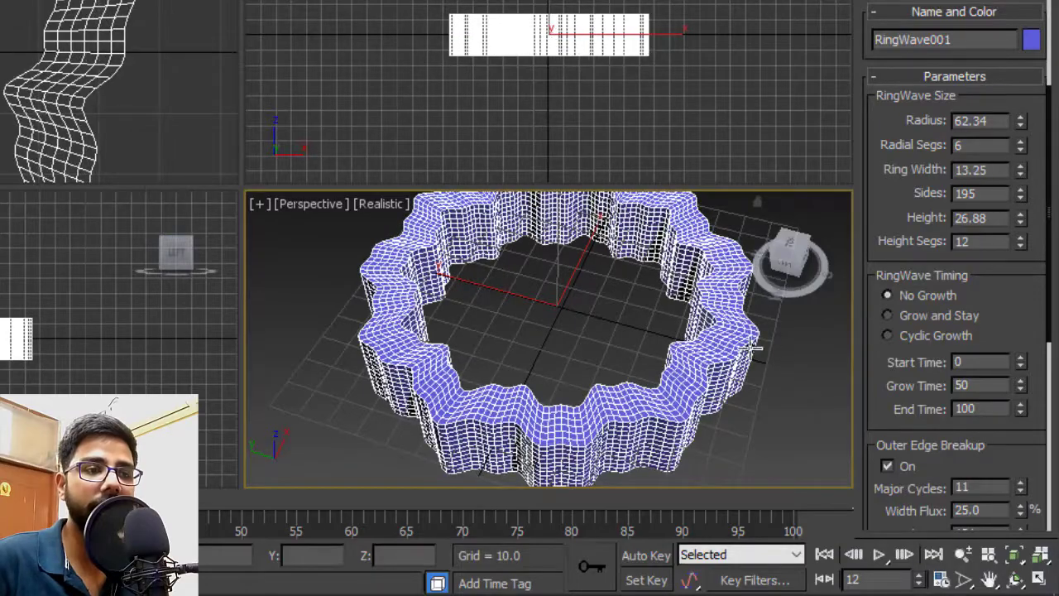
scroll(689, 349, "down", 3)
scroll(689, 349, "down", 2)
scroll(703, 364, "up", 2)
scroll(714, 436, "up", 2)
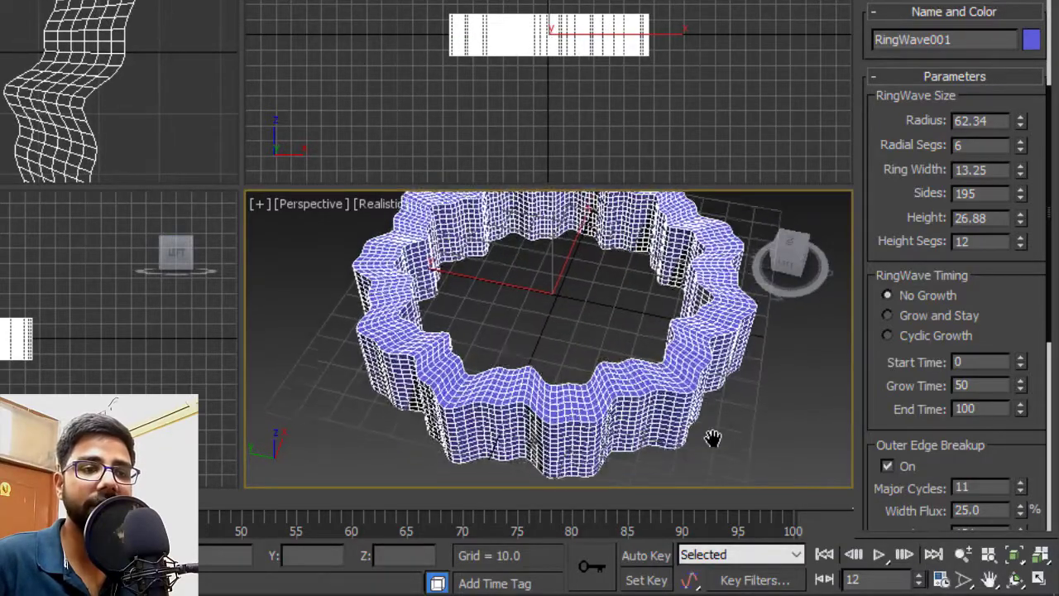
scroll(714, 437, "up", 2)
Play the thinner ring's animation, scrub back through the frames, and orbit around it.
left_click(879, 555)
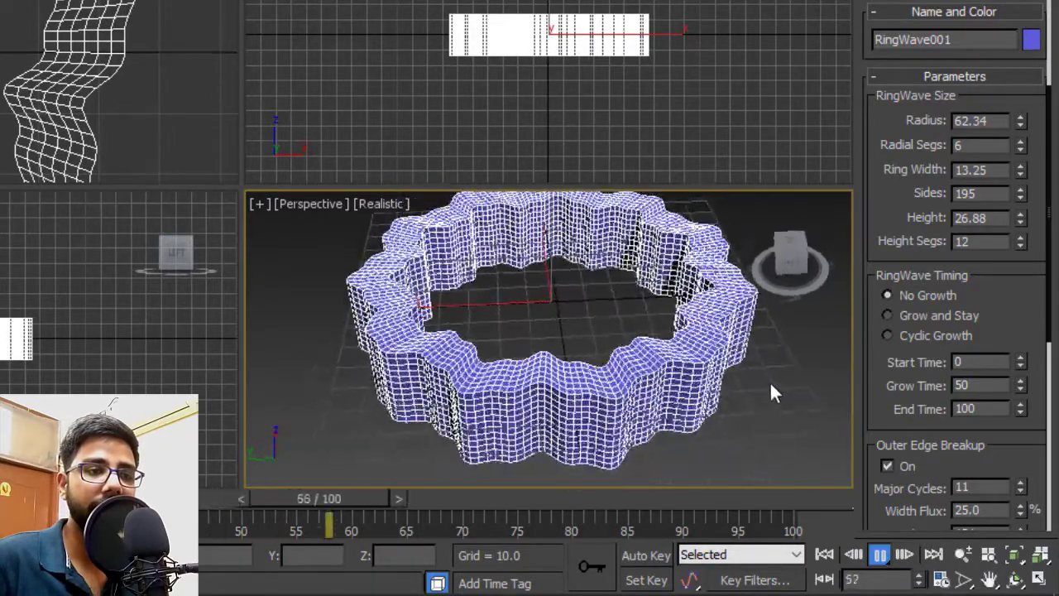
left_click(879, 554)
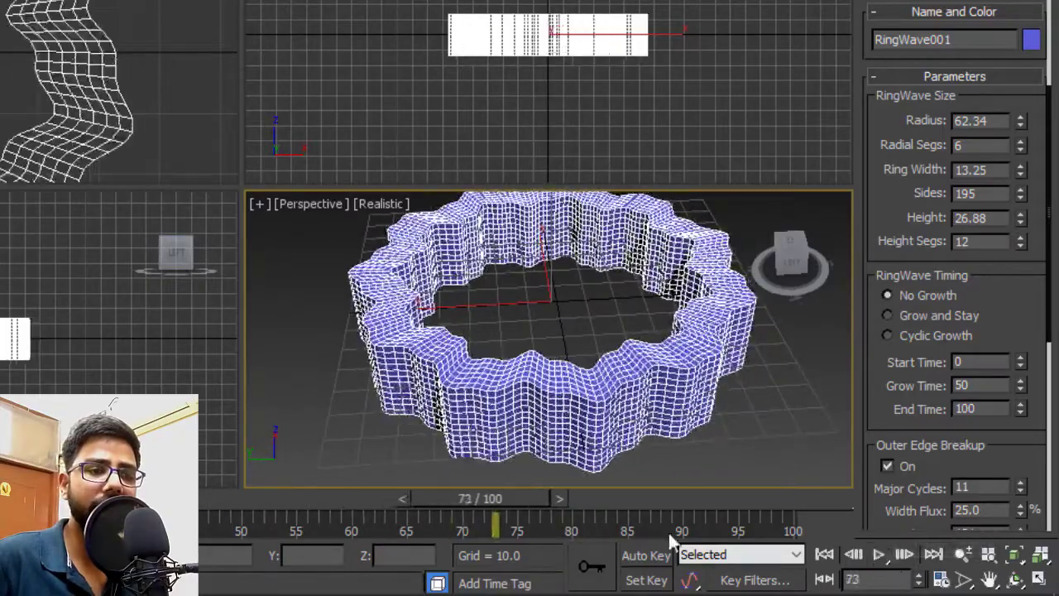
left_click_drag(516, 496, 33, 497)
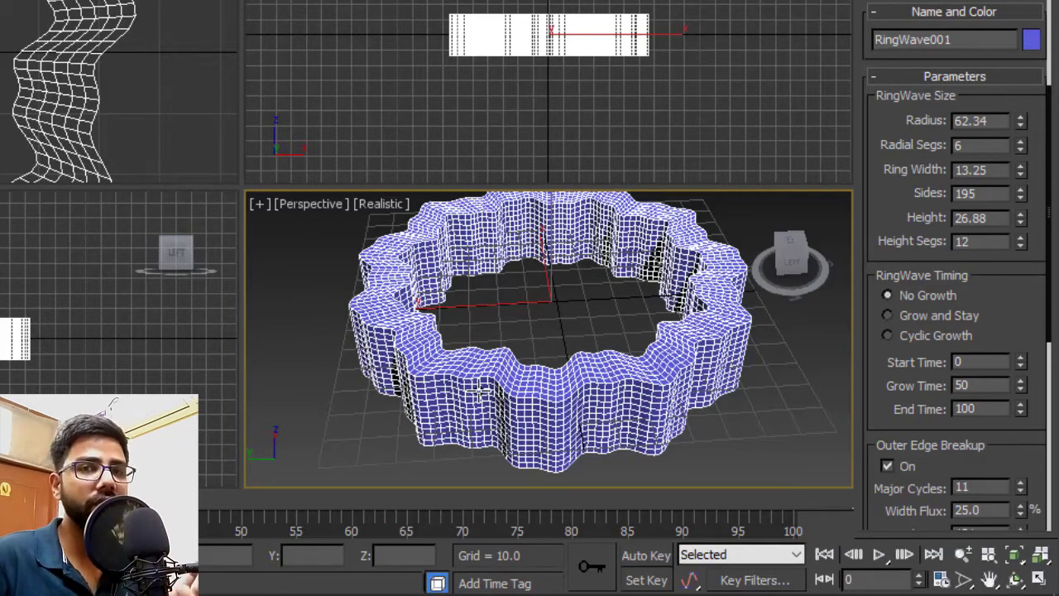
mouse_move(487, 385)
middle_mouse_down("alt")
mouse_move(583, 358)
mouse_move(577, 347)
mouse_move(613, 361)
middle_mouse_up("alt")
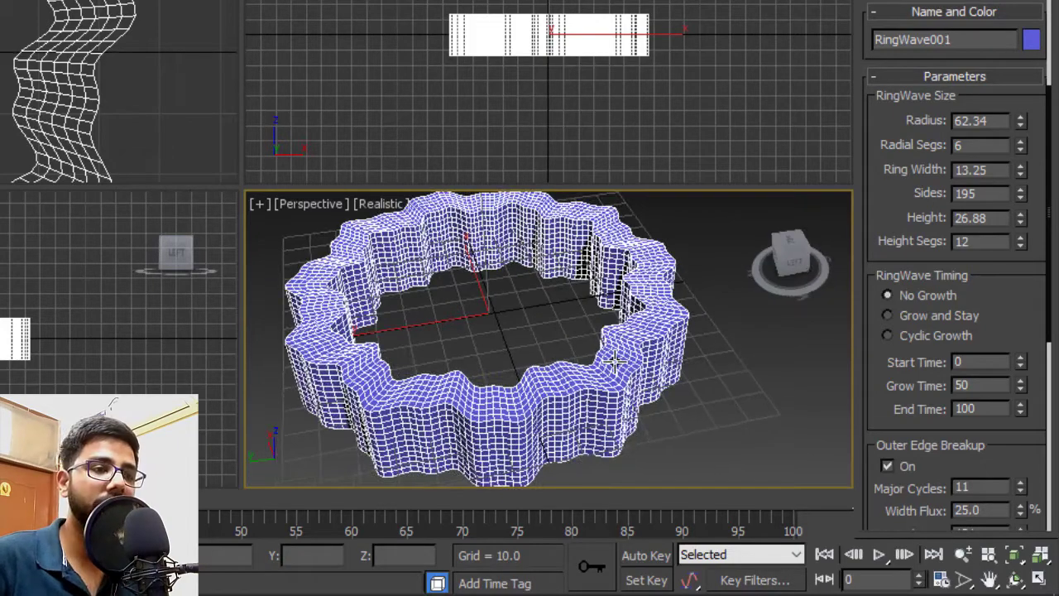
scroll(909, 365, "down", 5)
Create a Hose at the grid centre in the Top viewport.
scroll(918, 331, "down", 2)
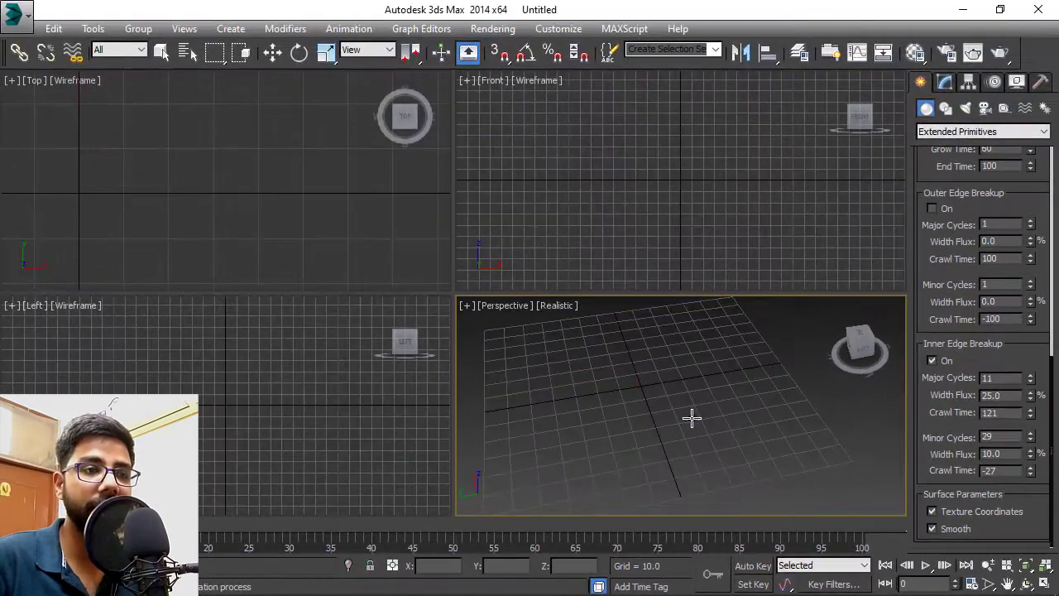
scroll(936, 194, "up", 5)
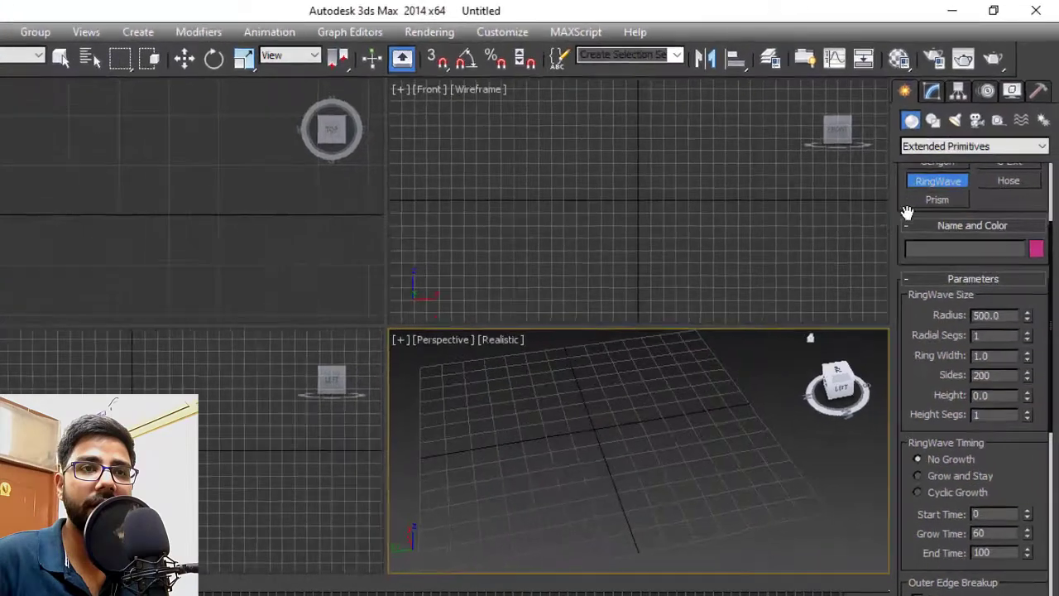
scroll(936, 248, "up", 3)
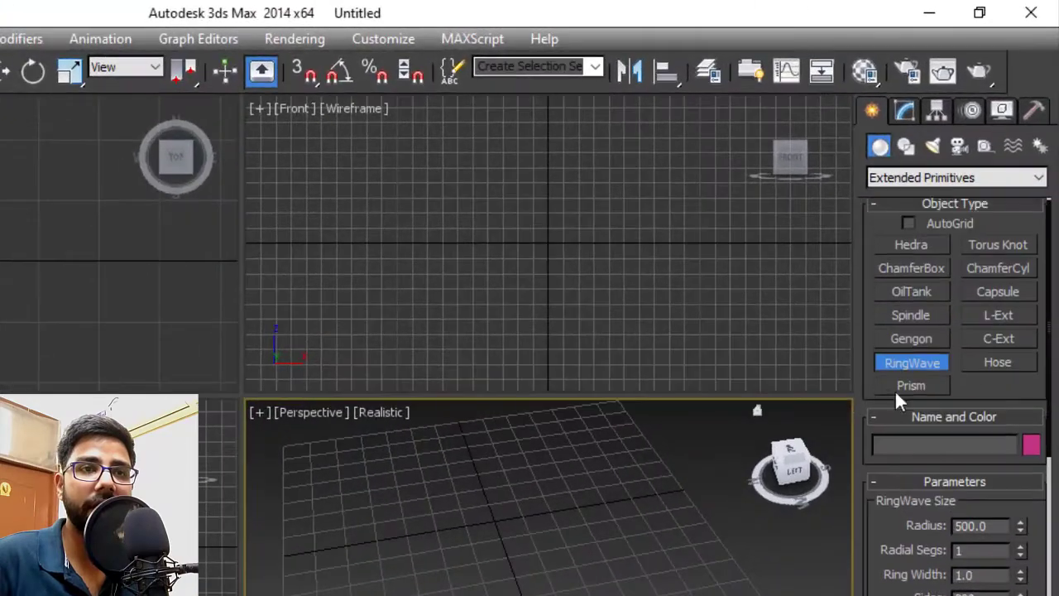
left_click(1000, 362)
left_click_drag(225, 173, 246, 168)
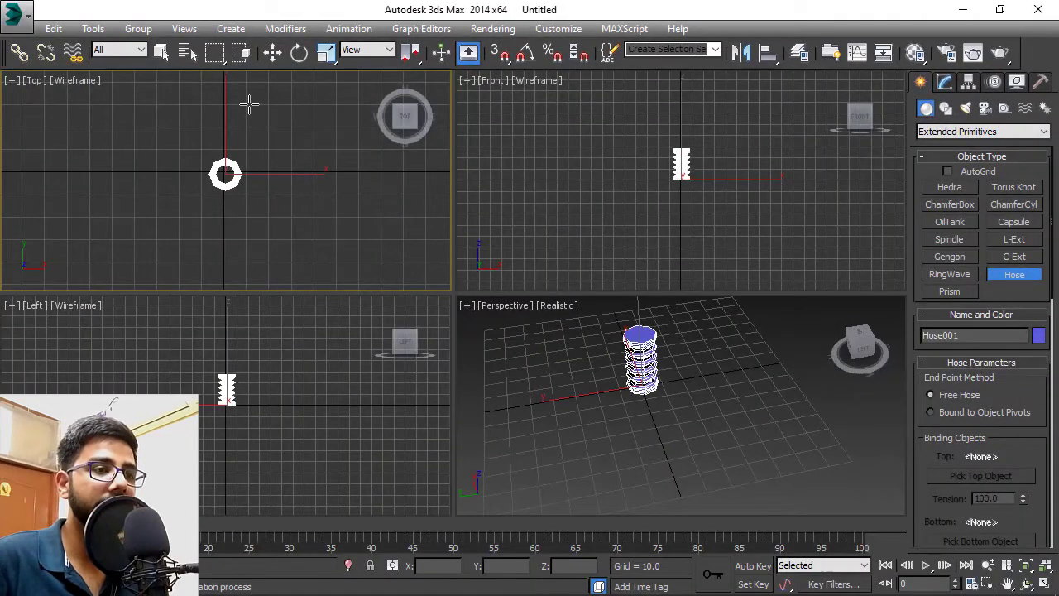
Set Hose001's ends to Bound to Object Pivots, keeping 45 segments and 5 flex cycles.
scroll(676, 391, "up", 2)
scroll(700, 373, "up", 2)
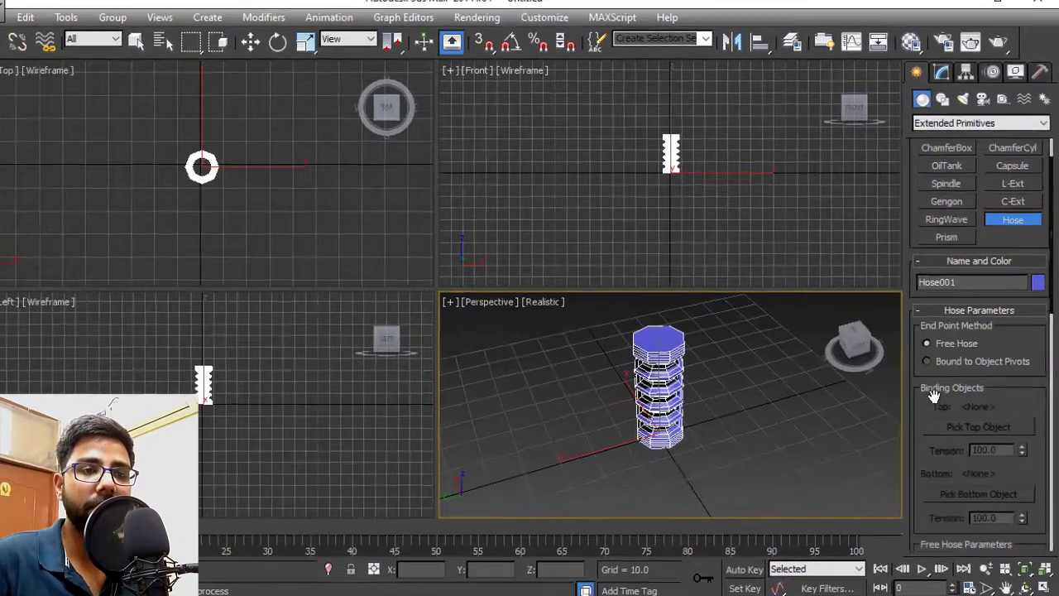
left_click_drag(935, 451, 947, 264)
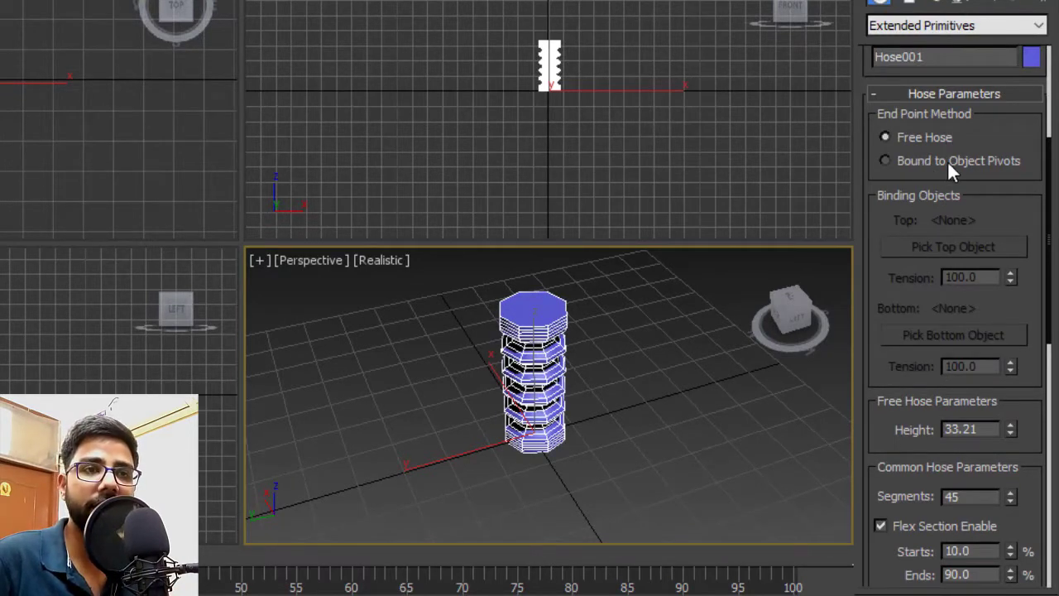
left_click(1009, 162)
scroll(1012, 186, "down", 1)
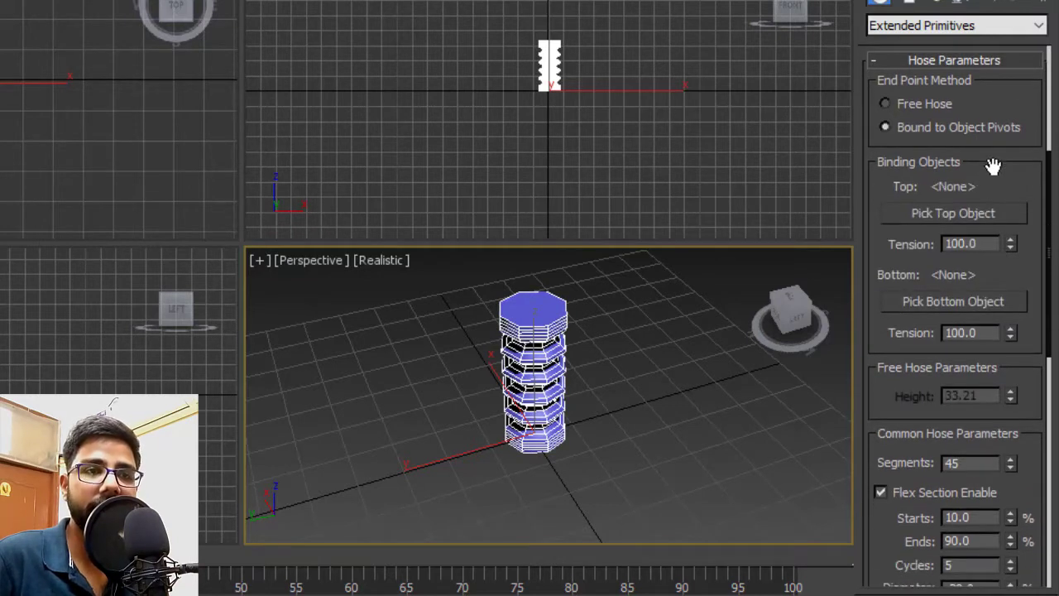
left_click_drag(993, 165, 996, 140)
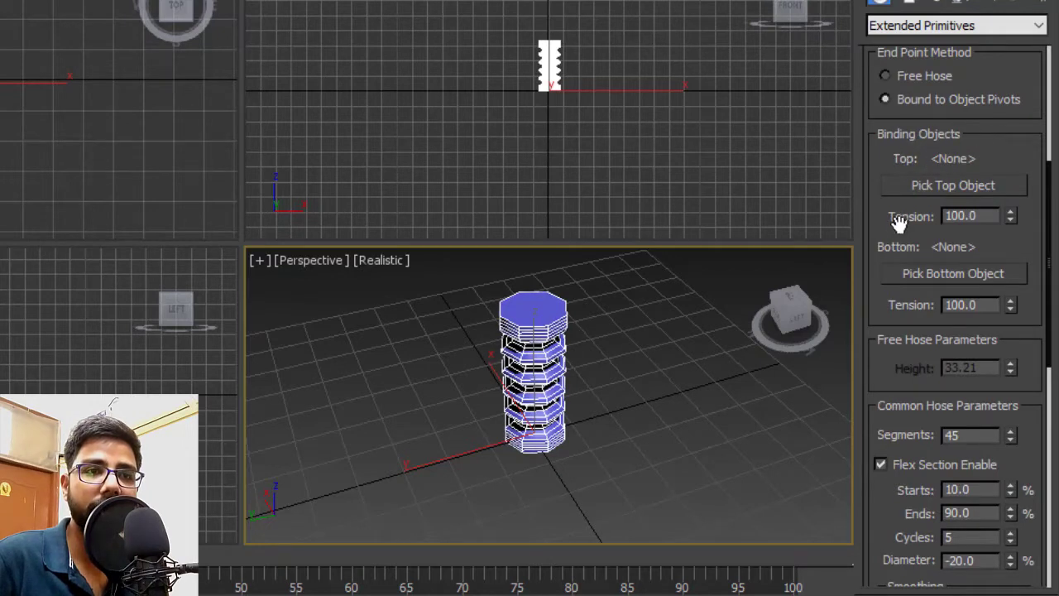
left_click_drag(898, 221, 924, 199)
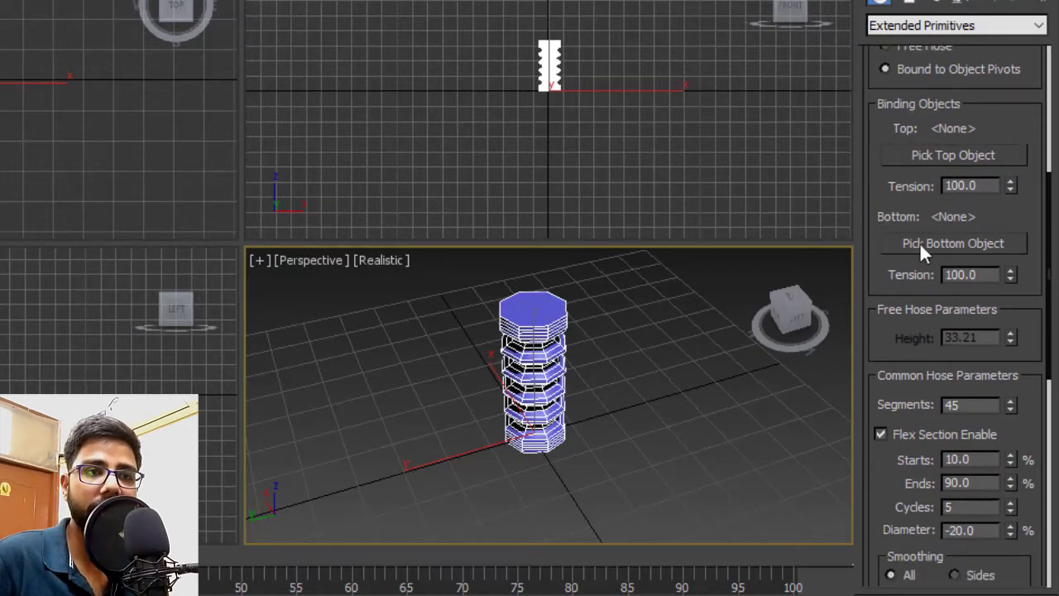
mouse_move(625, 444)
middle_mouse_down("alt")
mouse_move(626, 427)
mouse_move(673, 410)
middle_mouse_up("alt")
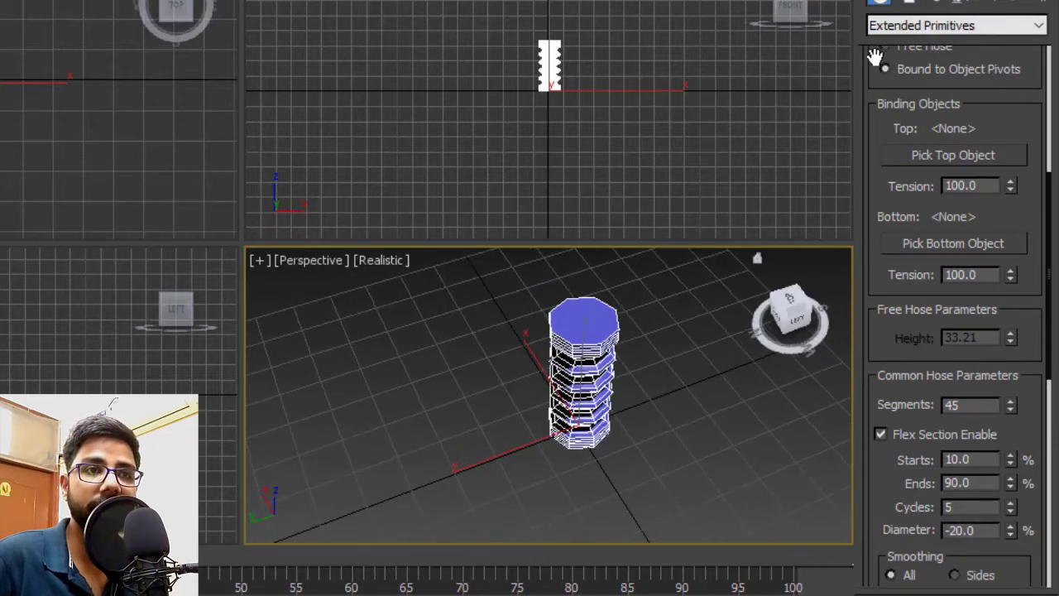
left_click_drag(869, 55, 863, 504)
Add a small teal Sphere001 at the front and a larger pink Sphere002 beside the hose.
left_click(951, 25)
left_click(910, 48)
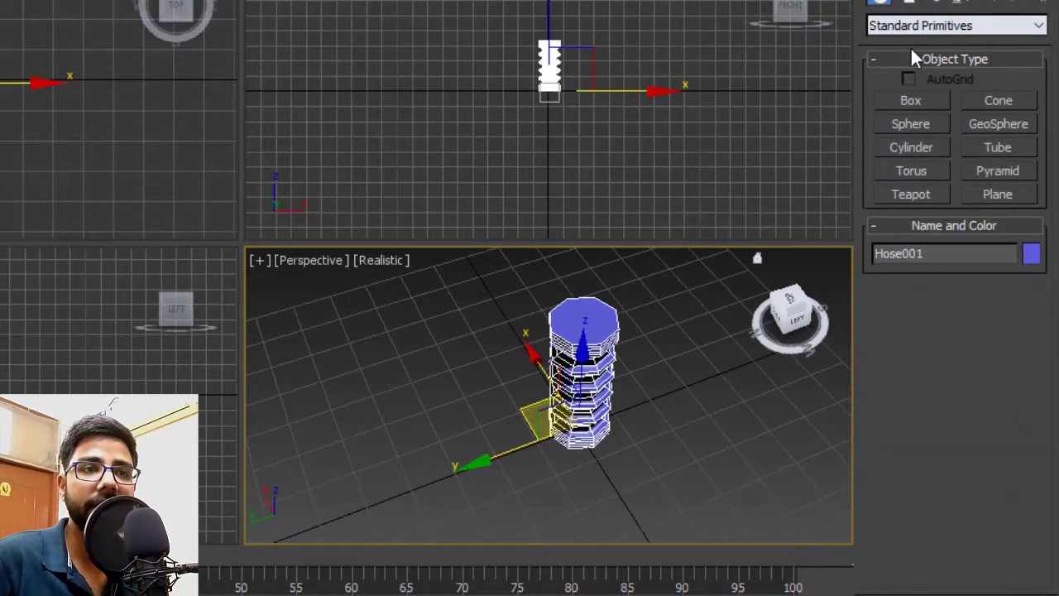
left_click(920, 124)
left_click_drag(401, 503, 430, 506)
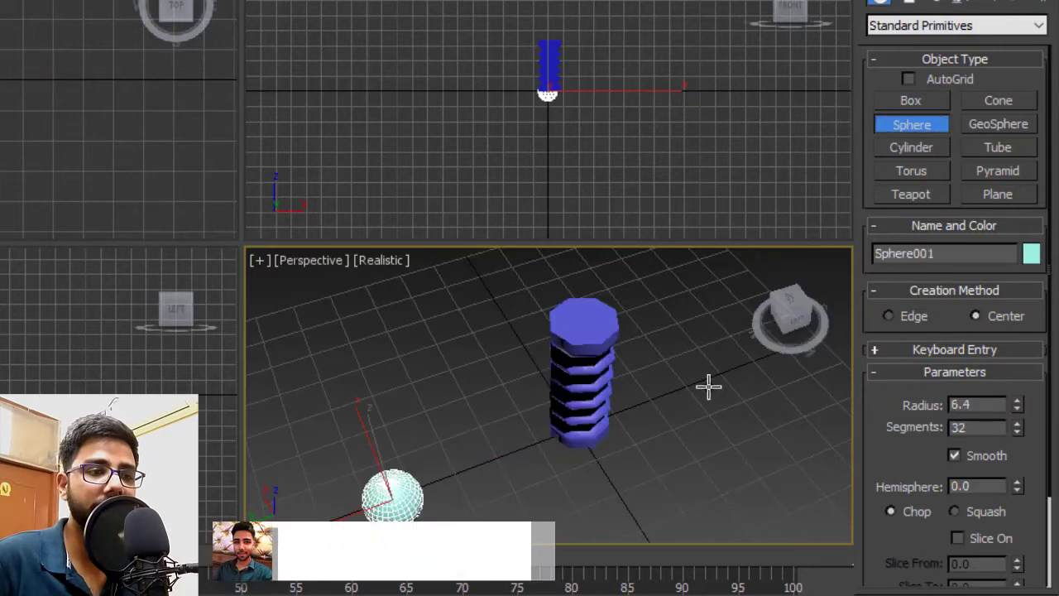
left_click_drag(706, 387, 749, 403)
Select the hose in the Modify panel to edit its settings.
mouse_move(709, 458)
middle_mouse_down()
mouse_move(704, 428)
mouse_move(699, 436)
middle_mouse_up()
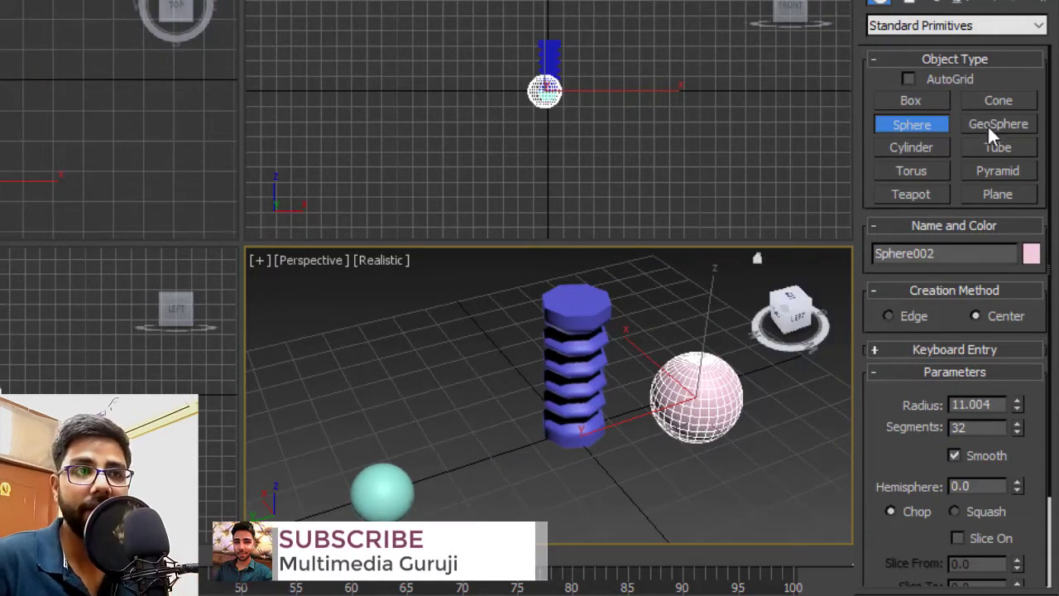
left_click(908, 2)
left_click(579, 328)
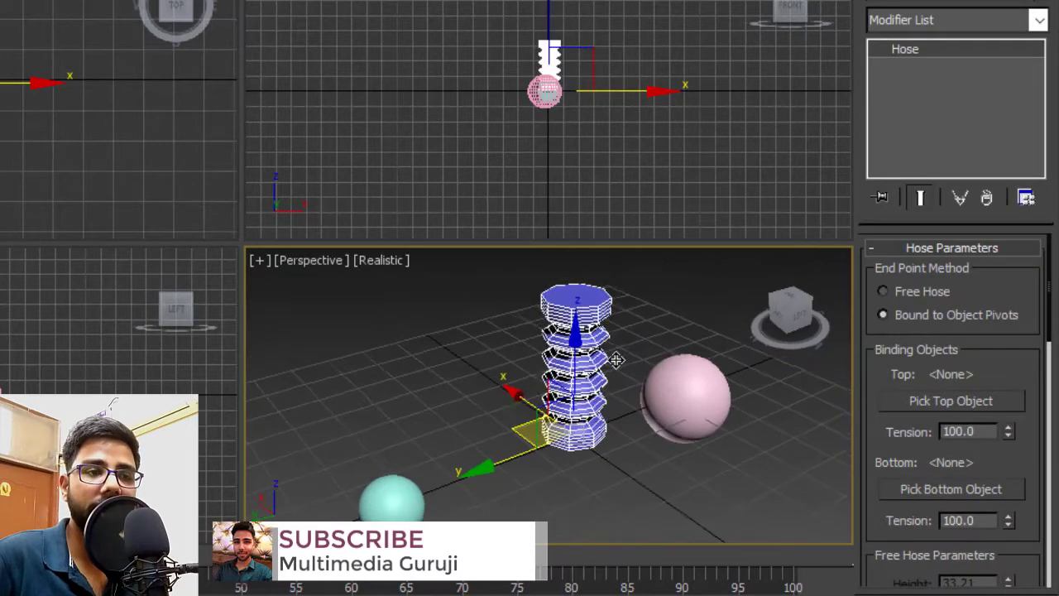
Bind the hose top to teal Sphere001 and its bottom to pink Sphere002.
scroll(968, 248, "down", 3)
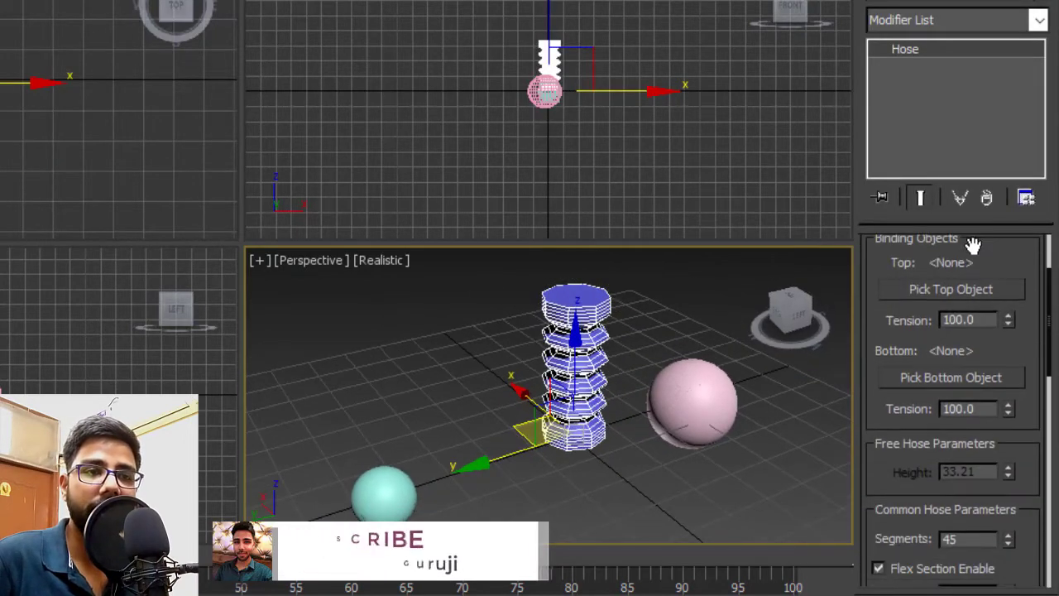
left_click(966, 286)
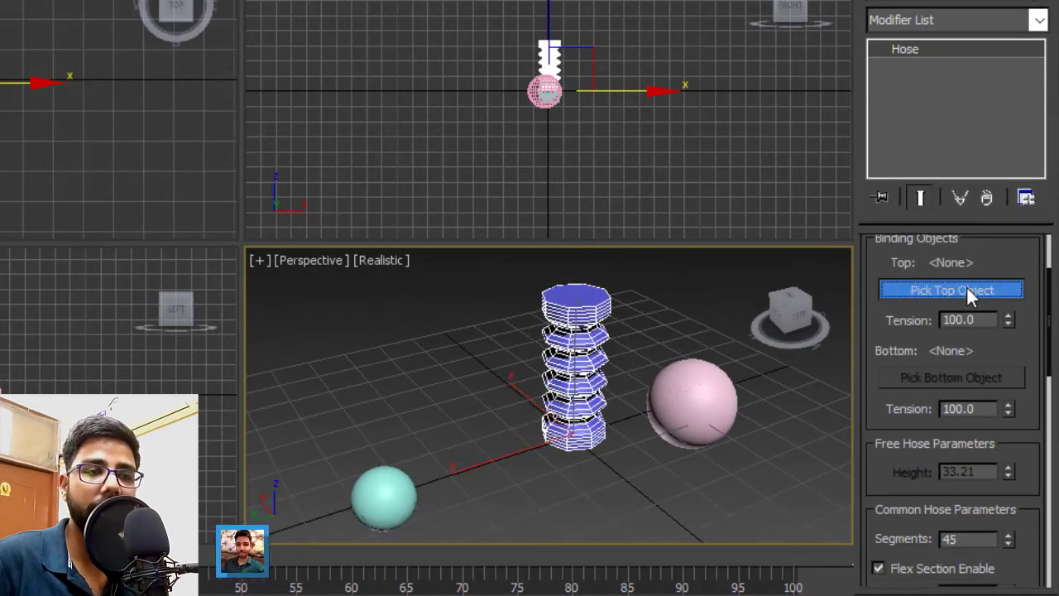
left_click(377, 503)
left_click(984, 380)
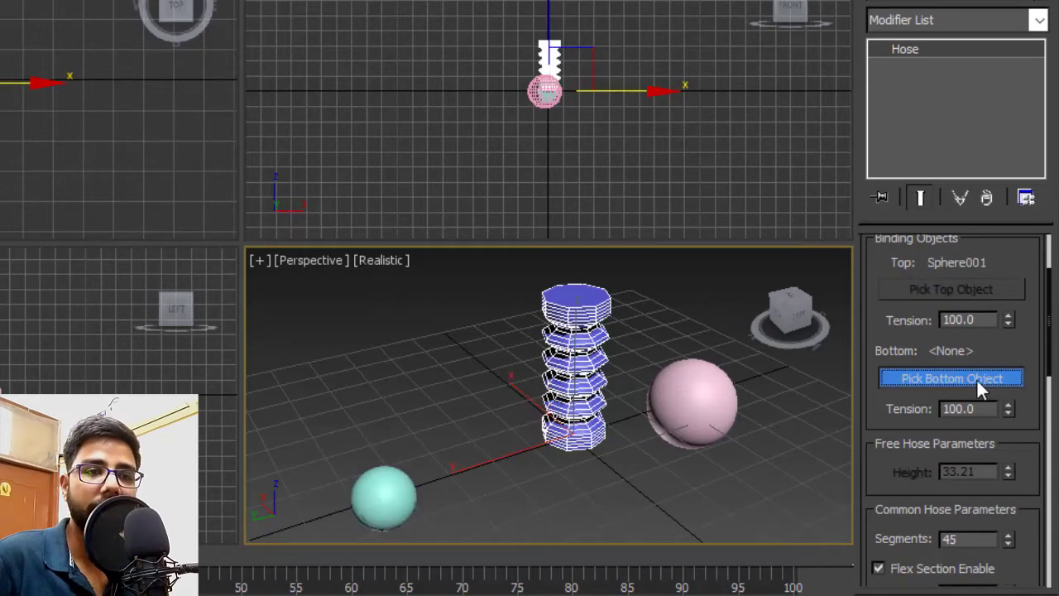
left_click(702, 404)
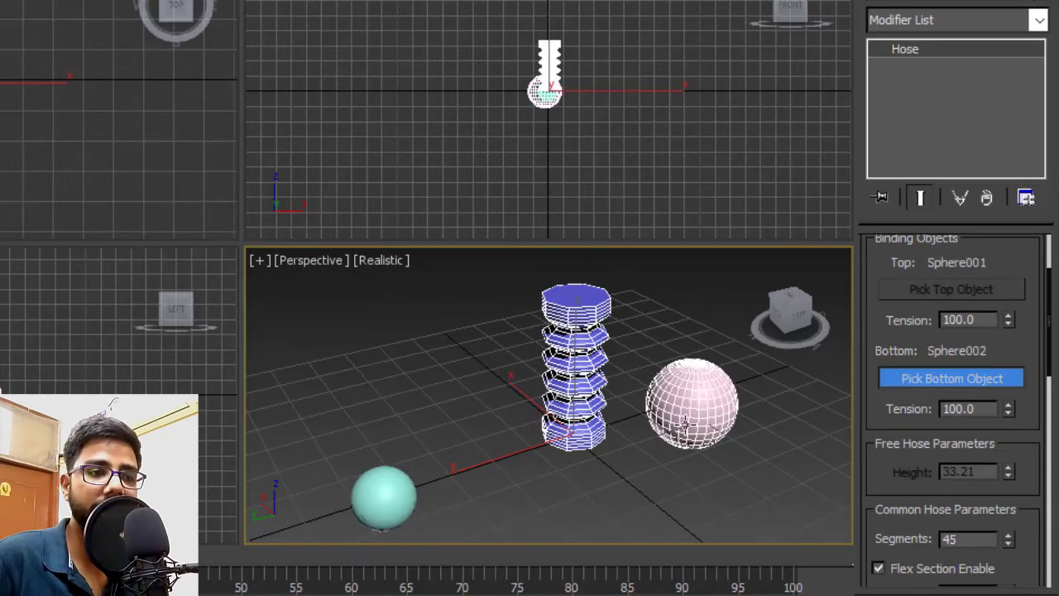
Move the pink Sphere002 to the right so the hose arches between the spheres.
mouse_move(687, 425)
middle_mouse_down("alt")
mouse_move(662, 408)
mouse_move(615, 541)
mouse_move(692, 385)
mouse_move(720, 386)
mouse_move(668, 428)
middle_mouse_up("alt")
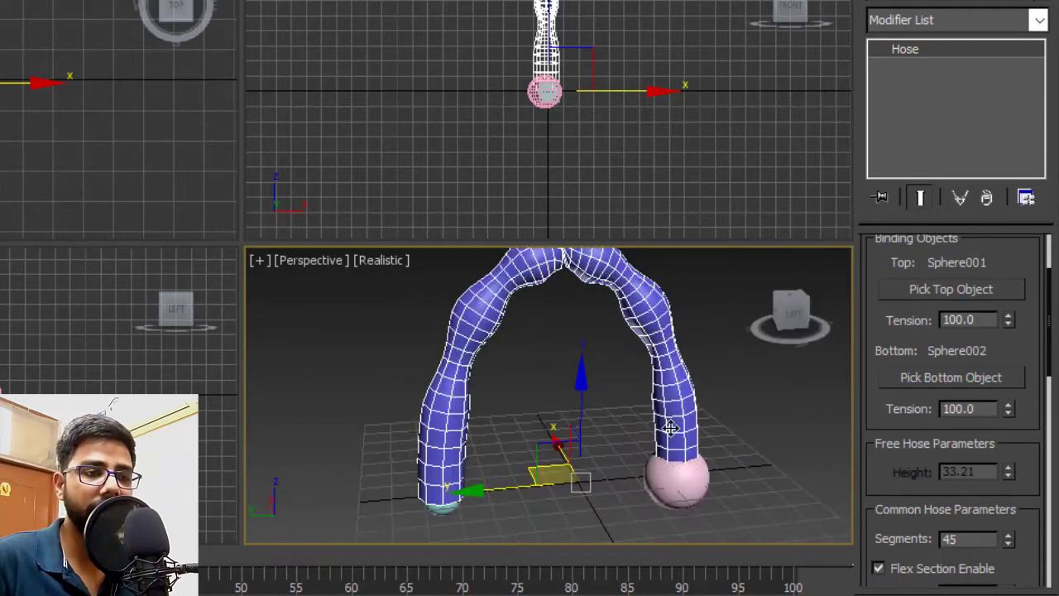
scroll(669, 427, "up", 2)
left_click(662, 389)
middle_click_drag(662, 388, 661, 459, "alt")
mouse_move(662, 459)
left_mouse_down()
mouse_move(646, 442)
mouse_move(711, 376)
mouse_move(765, 509)
mouse_move(809, 460)
mouse_move(732, 476)
mouse_move(759, 476)
left_mouse_up()
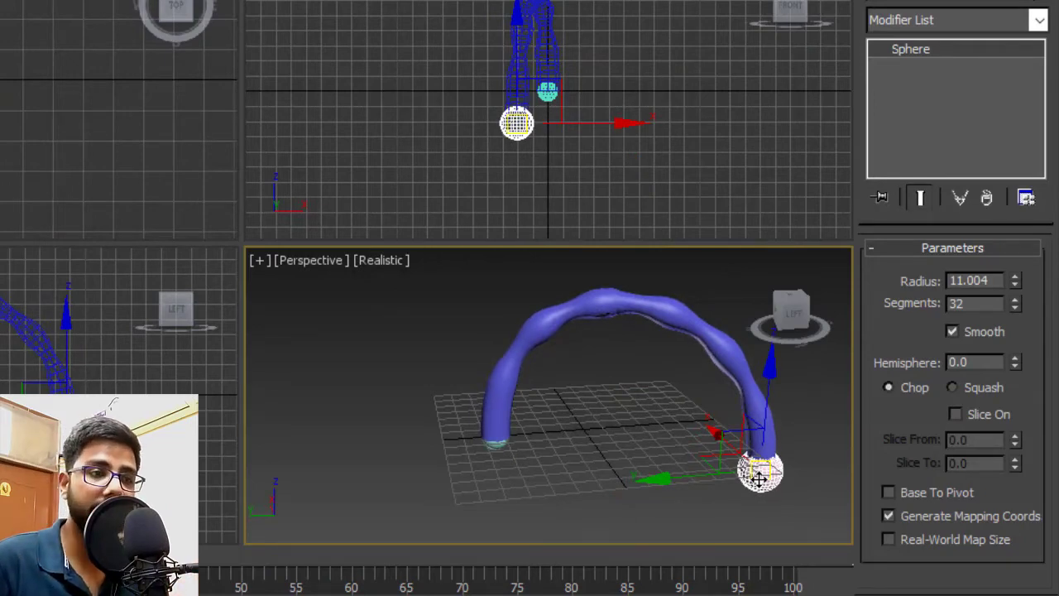
mouse_move(760, 477)
middle_mouse_down("alt")
mouse_move(643, 430)
mouse_move(444, 496)
middle_mouse_up("alt")
left_click(497, 432)
mouse_move(497, 431)
middle_mouse_down("alt")
mouse_move(553, 468)
mouse_move(465, 390)
mouse_move(515, 421)
mouse_move(486, 418)
mouse_move(668, 406)
mouse_move(680, 437)
middle_mouse_up("alt")
left_click(668, 405)
scroll(683, 371, "up", 3)
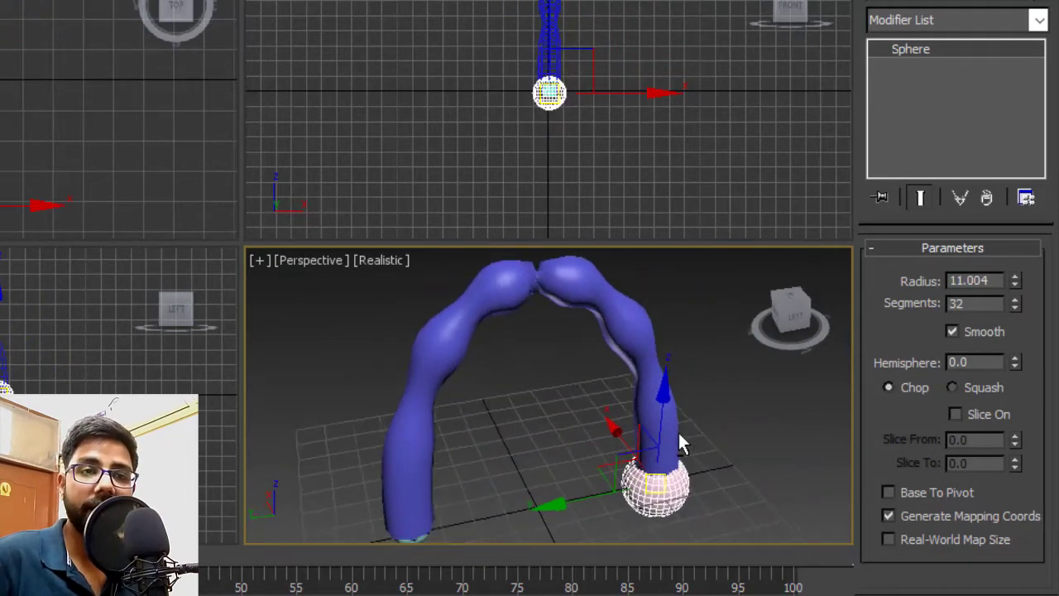
left_click(594, 306)
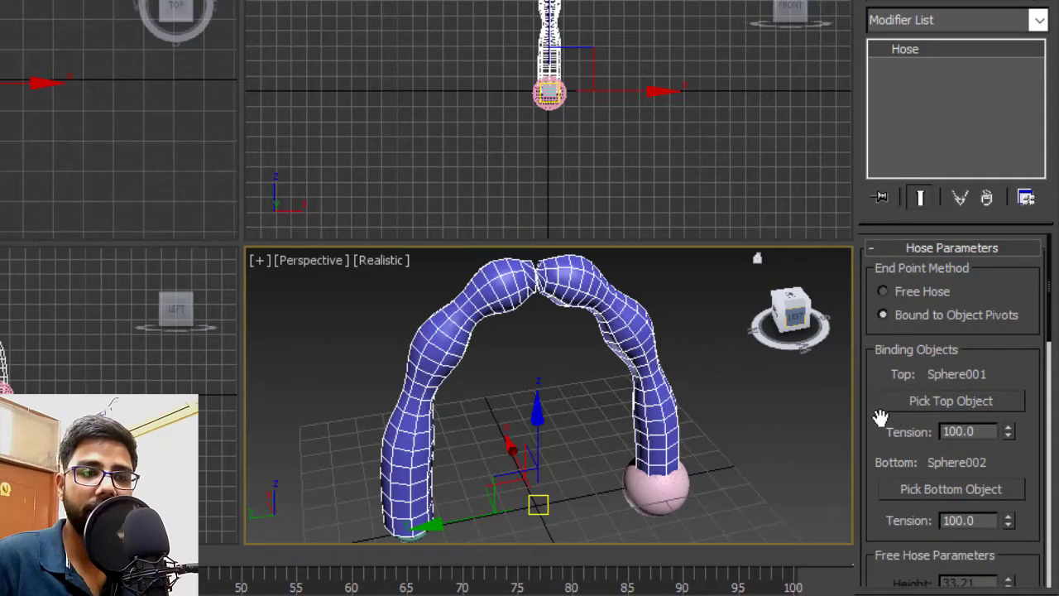
left_click_drag(879, 418, 875, 323)
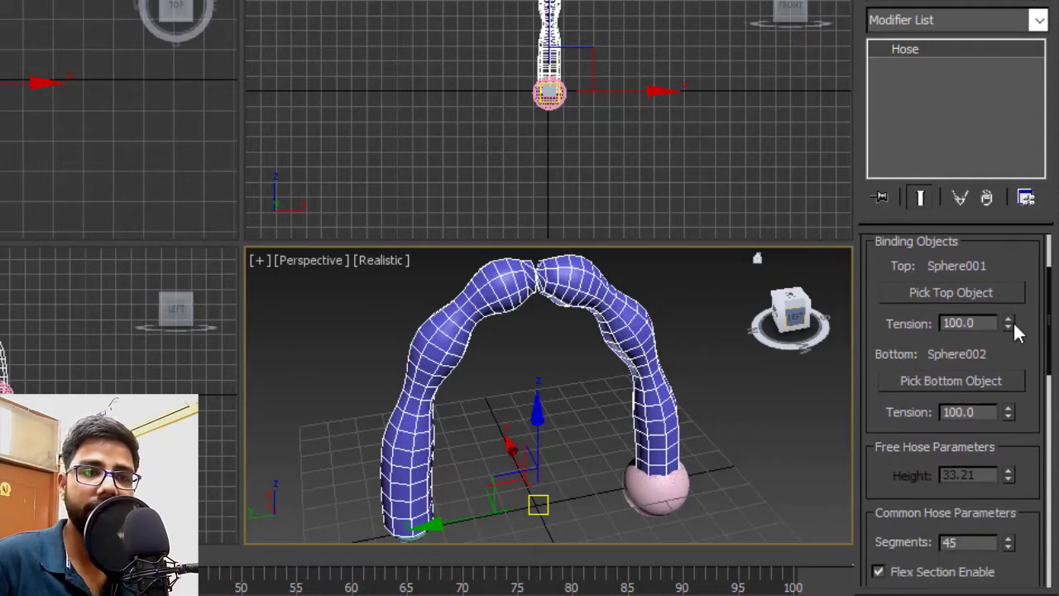
left_click_drag(1012, 321, 1027, 446)
mouse_move(632, 466)
middle_mouse_down("alt")
mouse_move(551, 441)
mouse_move(638, 378)
mouse_move(560, 422)
middle_mouse_up("alt")
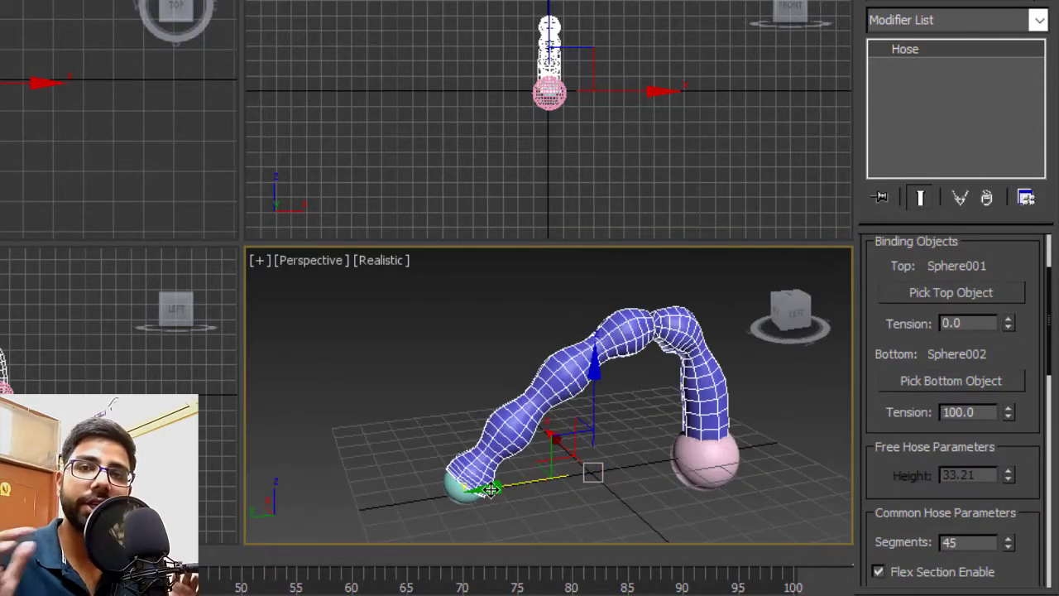
scroll(1017, 275, "down", 3)
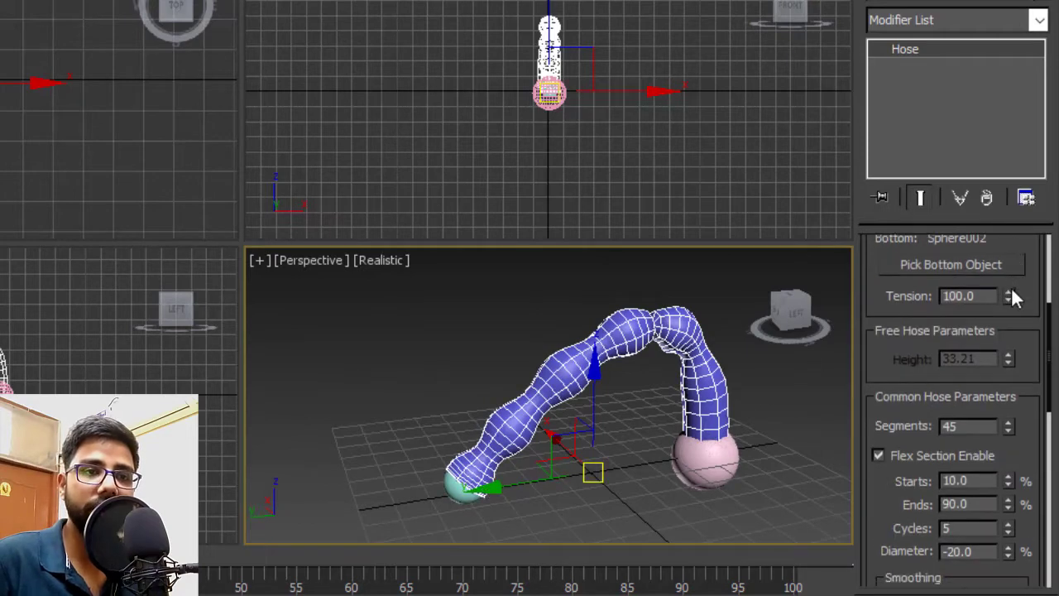
left_click_drag(1005, 297, 1023, 315)
scroll(984, 376, "up", 2)
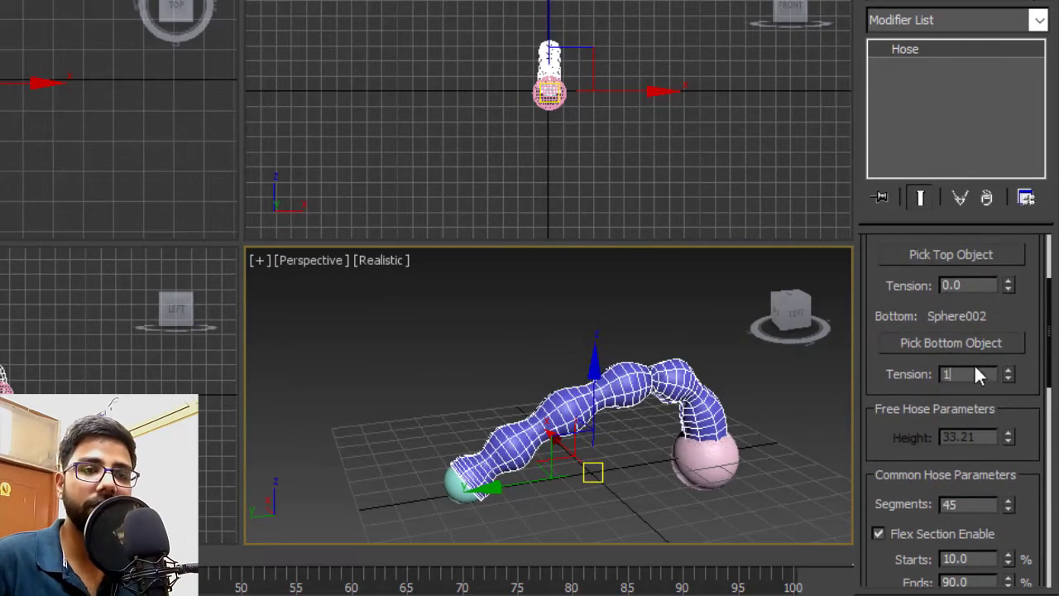
type("1")
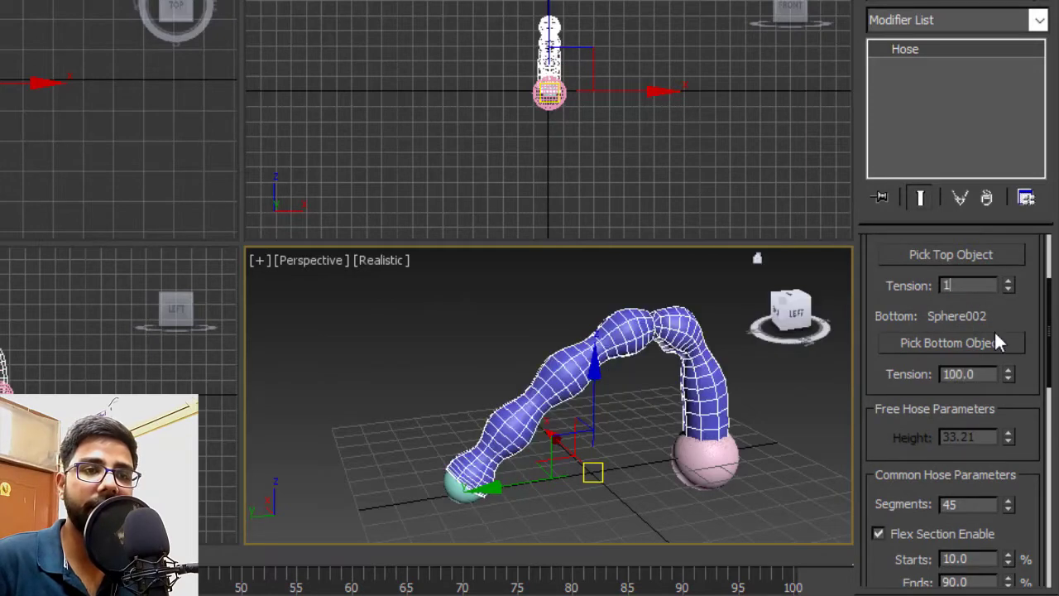
type("00")
key("Return")
left_click_drag(1030, 309, 1030, 300)
middle_click_drag(622, 410, 612, 436)
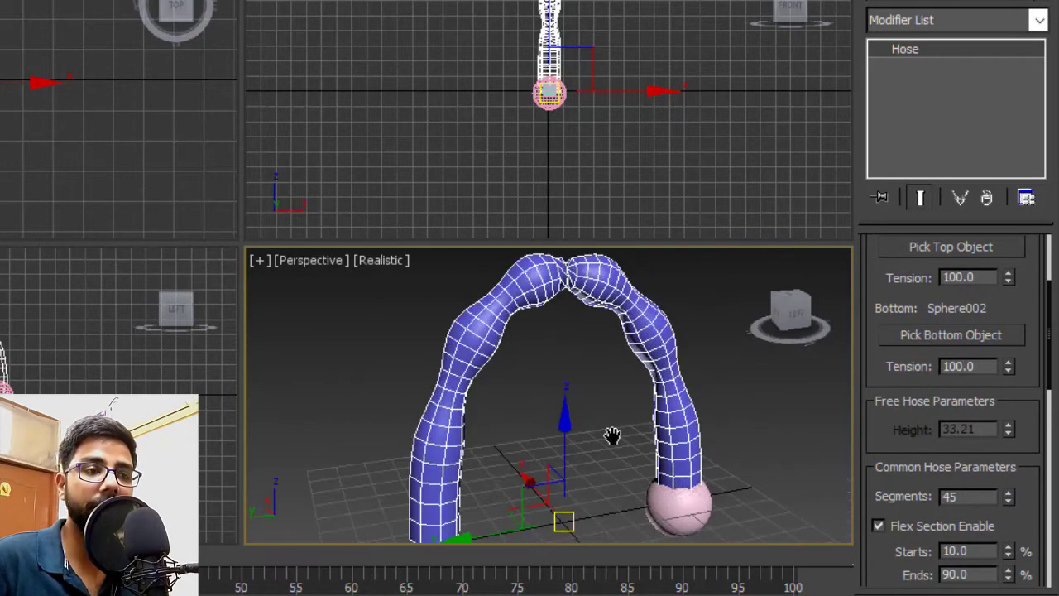
scroll(651, 447, "down", 2)
left_click(658, 473)
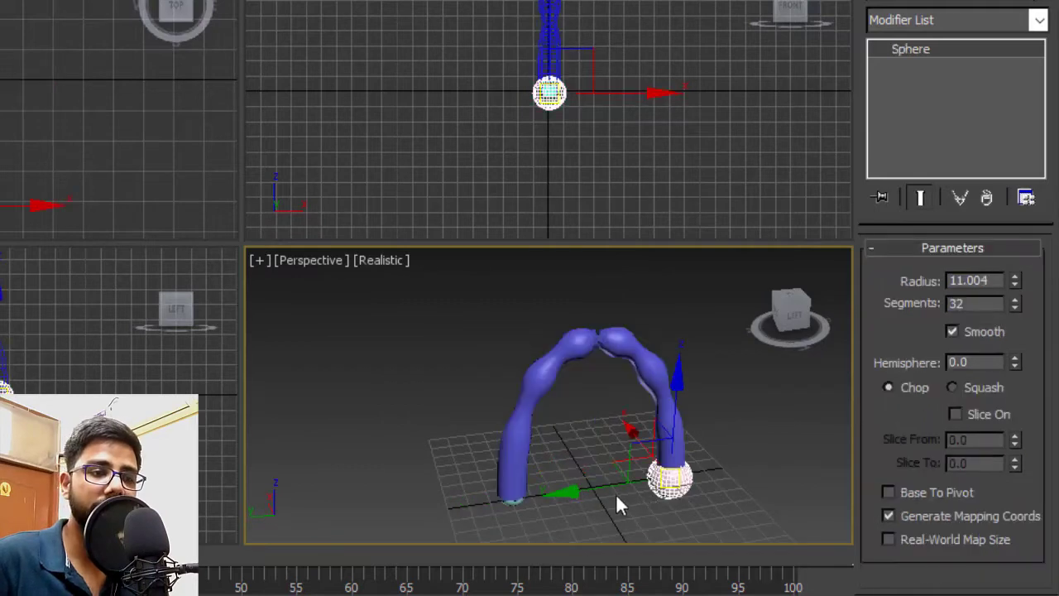
left_click(664, 405)
Raise the hose's Segments to 86.
scroll(896, 311, "down", 2)
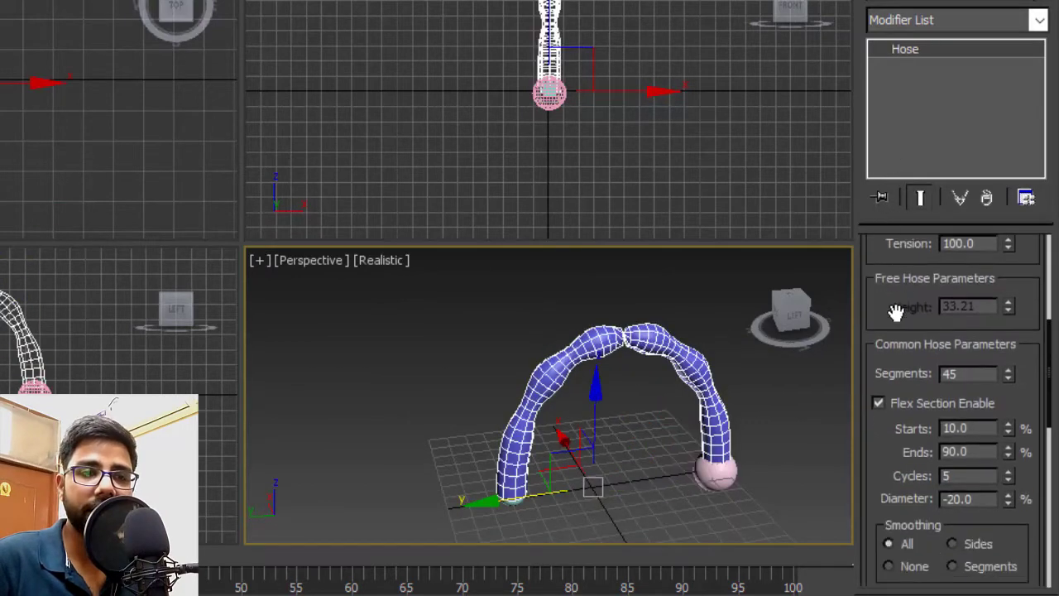
scroll(897, 265, "down", 2)
left_click_drag(898, 263, 900, 246)
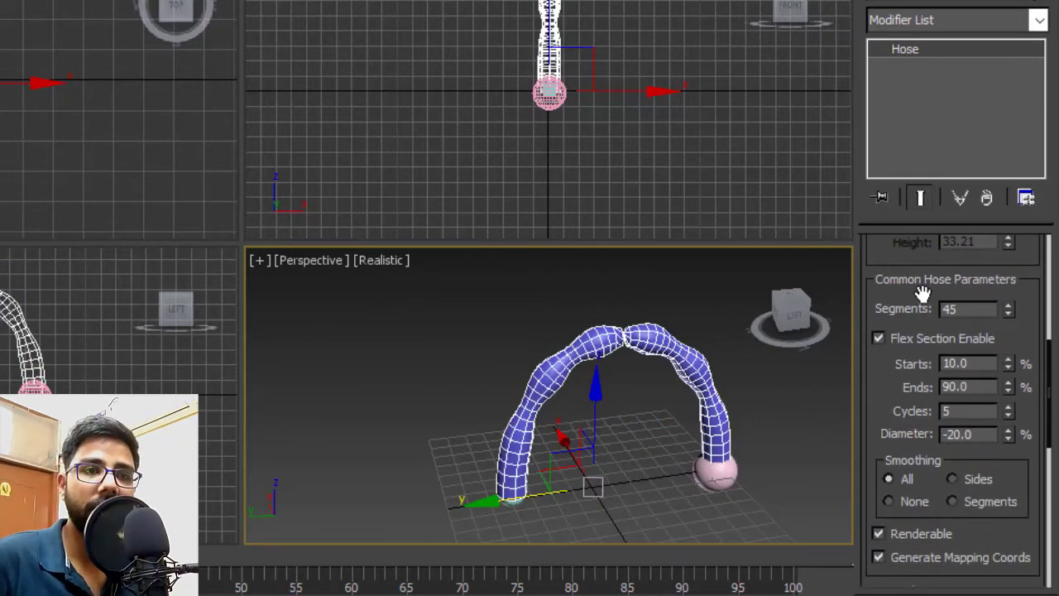
left_click_drag(1021, 301, 1020, 240)
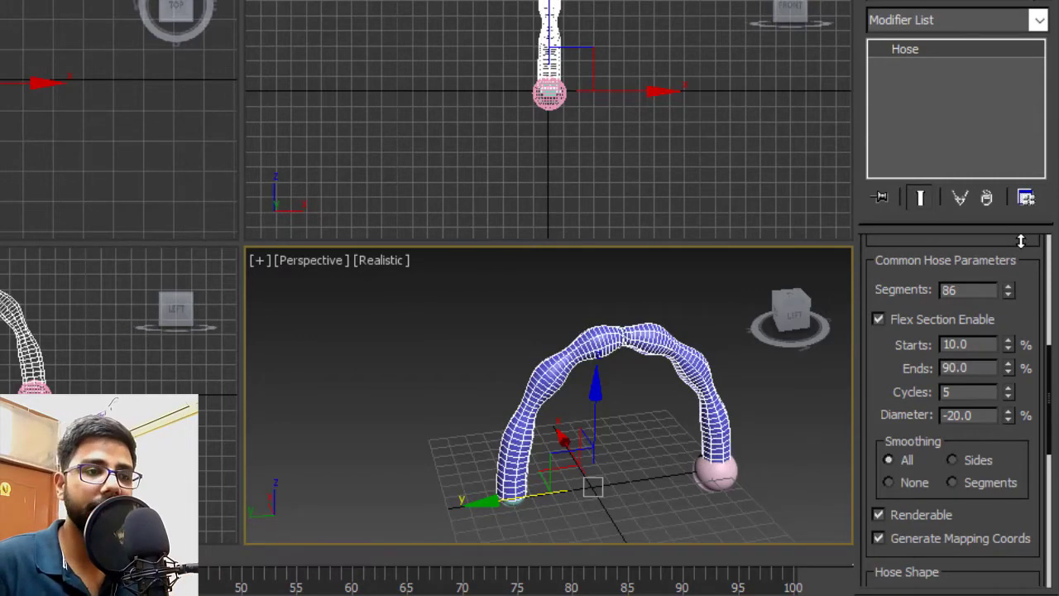
scroll(659, 346, "up", 5)
scroll(659, 345, "down", 1)
scroll(659, 345, "down", 3)
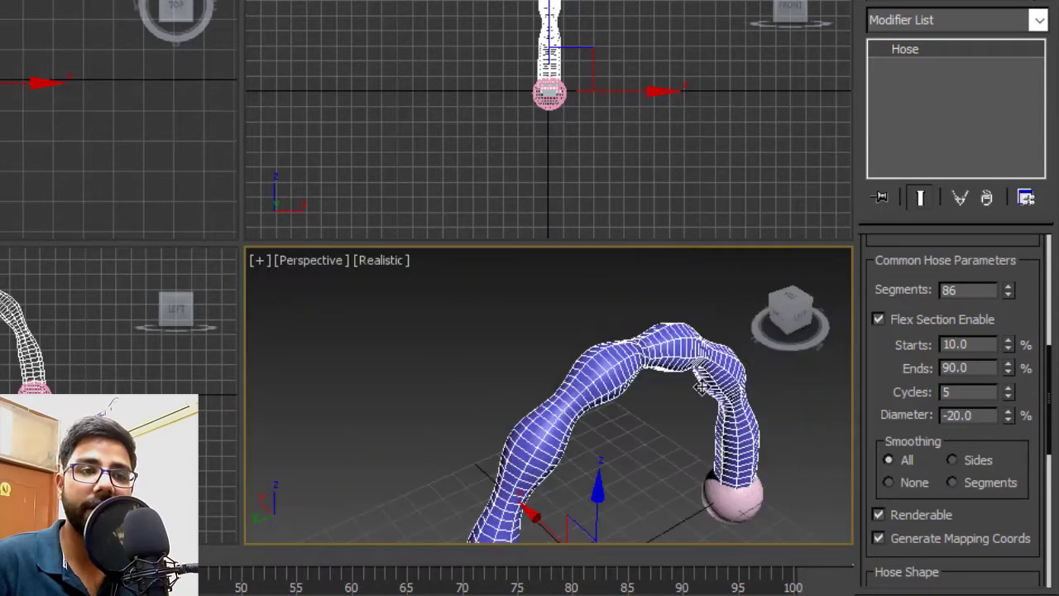
middle_click_drag(659, 346, 665, 375)
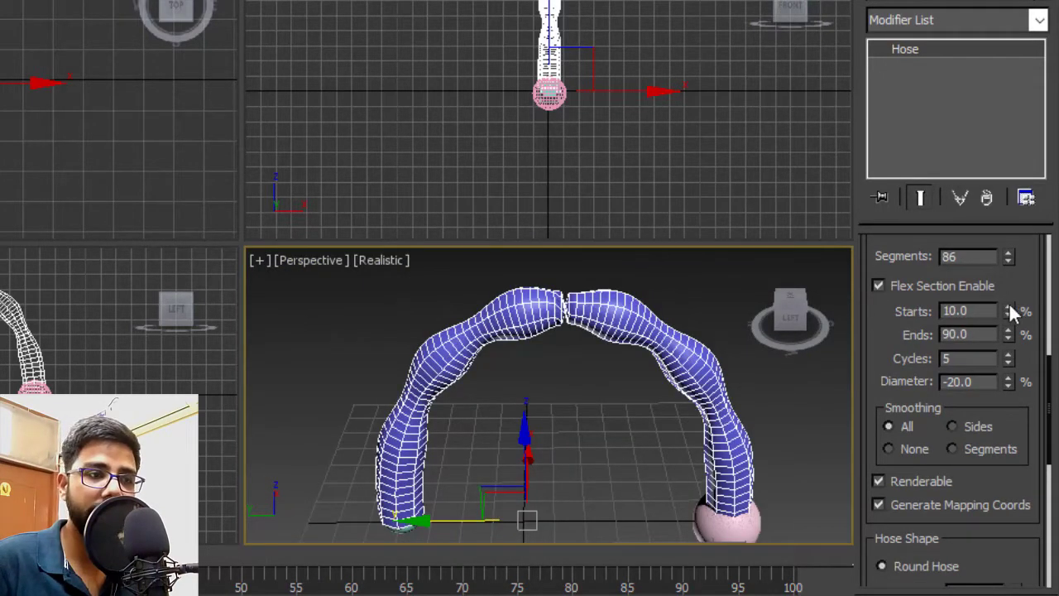
Set the flex section to start at 11% and end at 75%, with 18 cycles.
mouse_move(1009, 307)
left_mouse_down()
mouse_move(1026, 265)
mouse_move(1048, 303)
left_mouse_up()
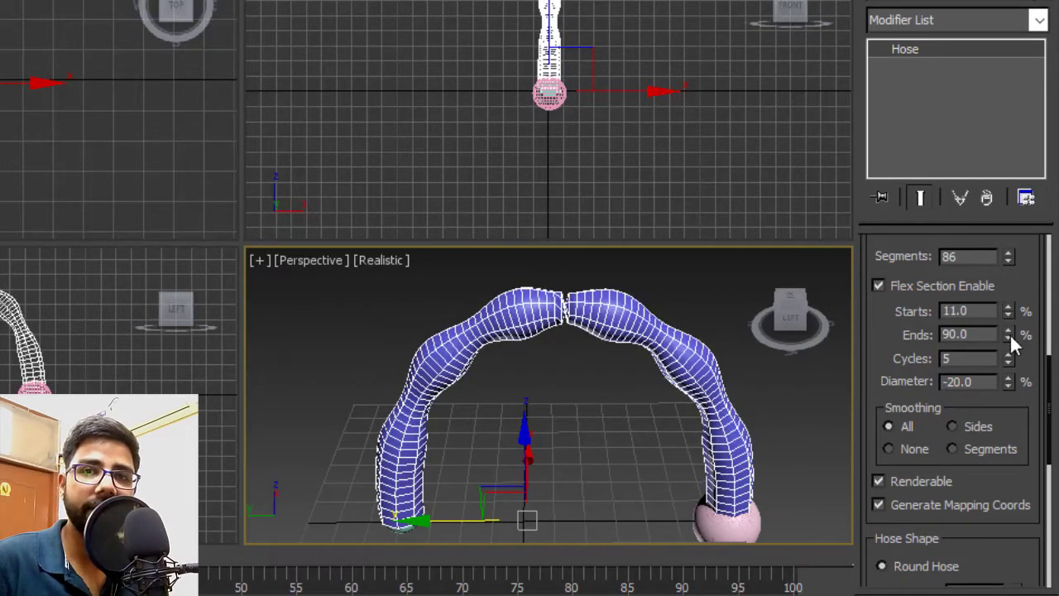
left_click_drag(1008, 335, 1011, 363)
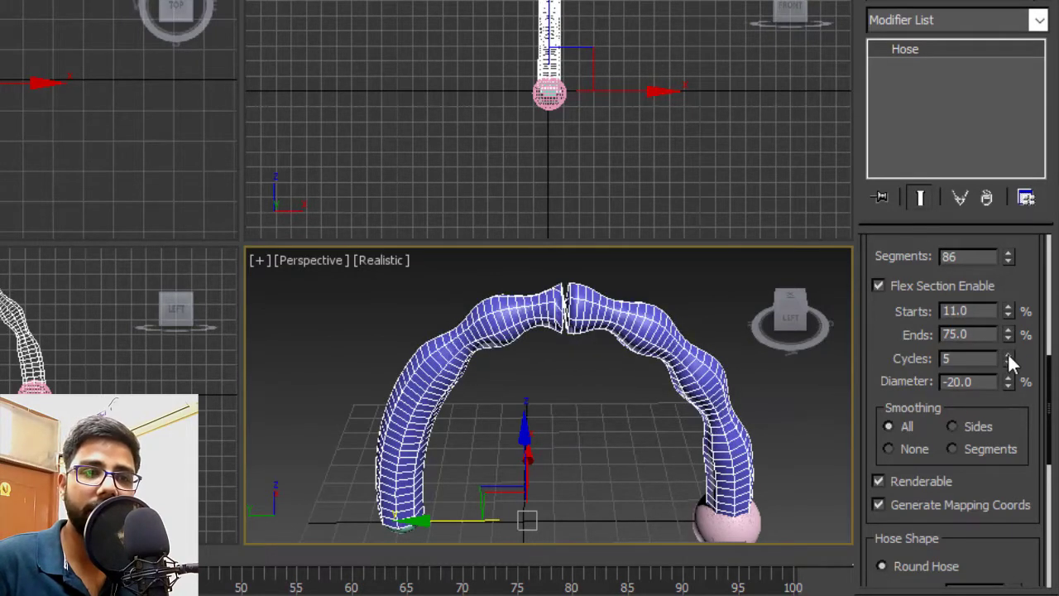
left_click_drag(888, 345, 898, 331)
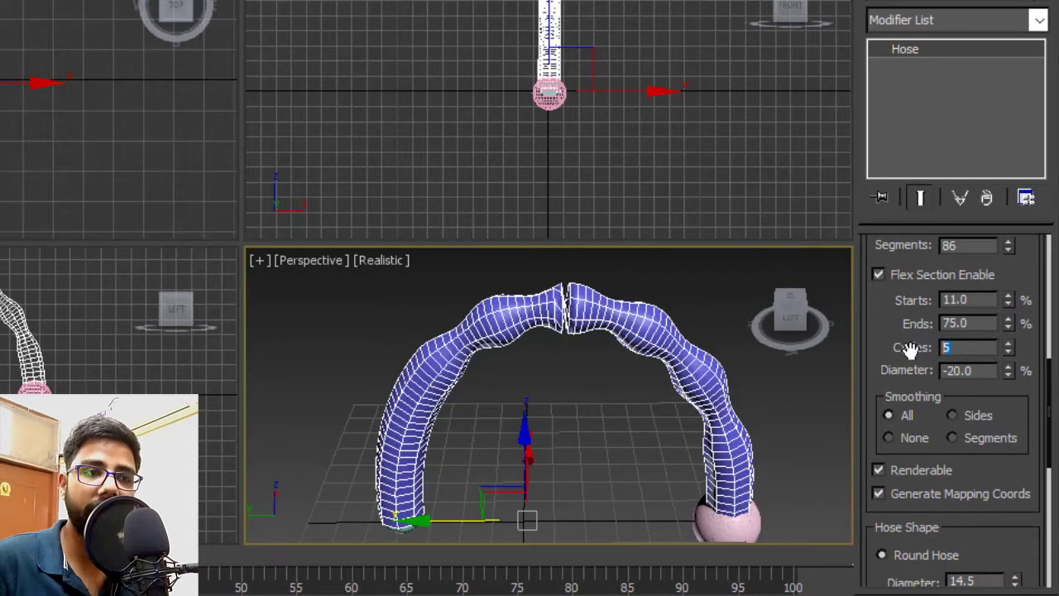
left_click_drag(1009, 347, 1015, 328)
middle_click_drag(643, 366, 702, 402, "alt")
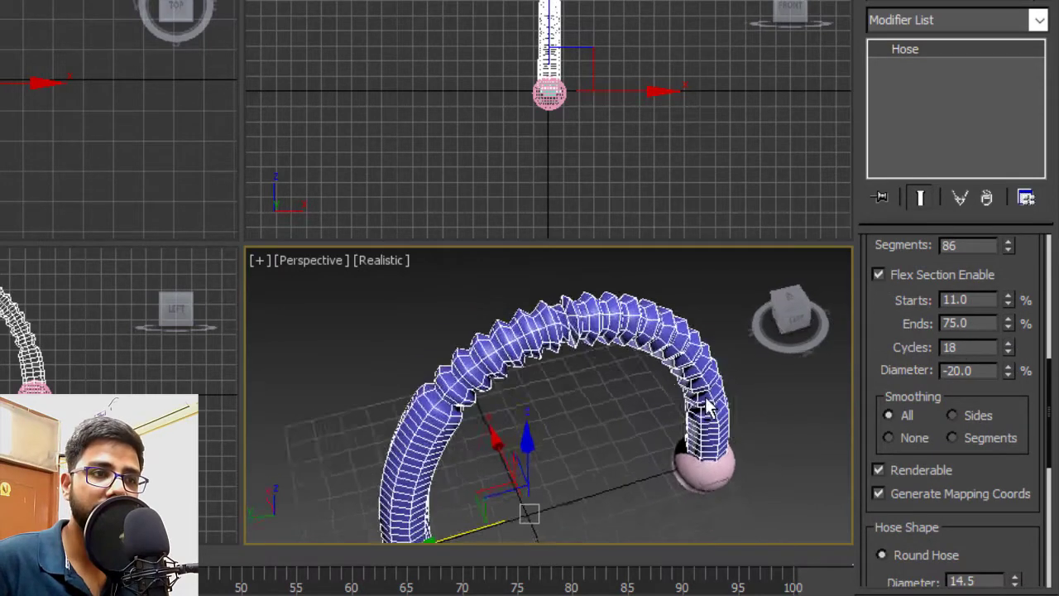
mouse_move(659, 366)
middle_mouse_down("alt")
mouse_move(644, 425)
mouse_move(524, 446)
mouse_move(574, 408)
mouse_move(521, 430)
mouse_move(546, 414)
mouse_move(462, 501)
middle_mouse_up("alt")
scroll(524, 446, "up", 3)
scroll(525, 446, "down", 2)
scroll(551, 438, "down", 5)
scroll(546, 414, "up", 3)
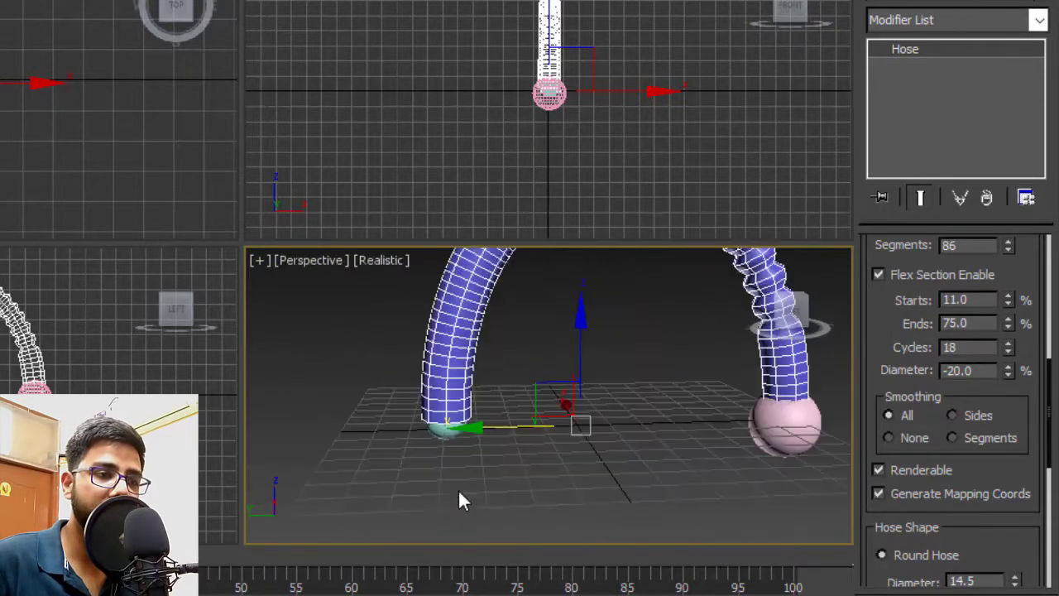
Select the small teal sphere and move it up and right, pulling the hose end along.
left_click(461, 471)
left_click(446, 426)
scroll(447, 426, "down", 2)
mouse_move(447, 426)
middle_mouse_down("alt")
mouse_move(406, 397)
mouse_move(369, 426)
middle_mouse_up("alt")
left_click_drag(369, 426, 407, 382)
Raise the teal sphere further so the ribbed hose forms a taller arc.
scroll(539, 395, "down", 3)
middle_click_drag(539, 396, 539, 429, "alt")
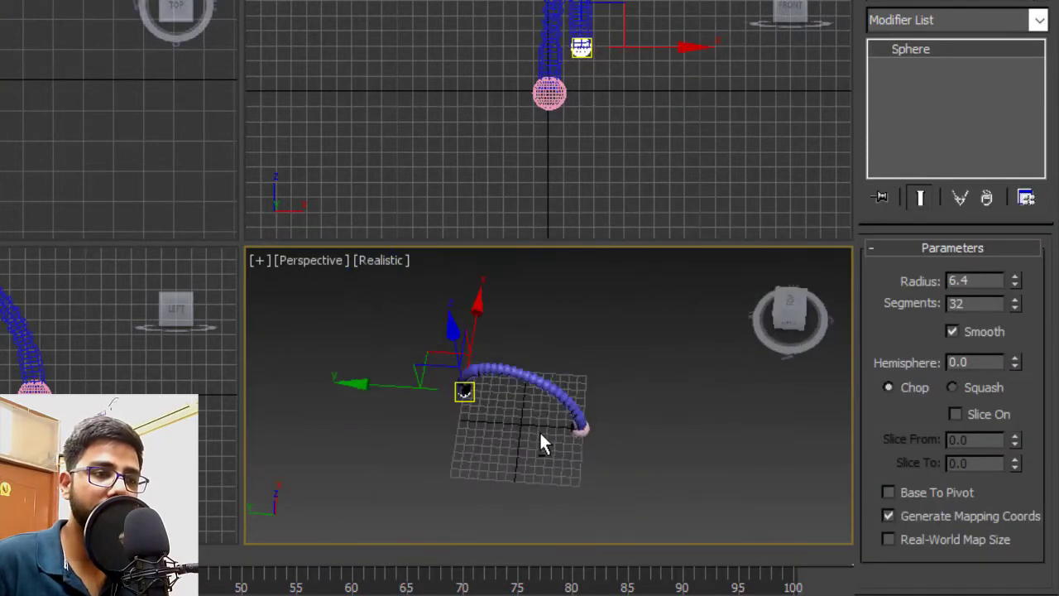
scroll(539, 429, "up", 3)
scroll(543, 451, "down", 3)
middle_click_drag(549, 466, 512, 451, "alt")
scroll(554, 472, "up", 2)
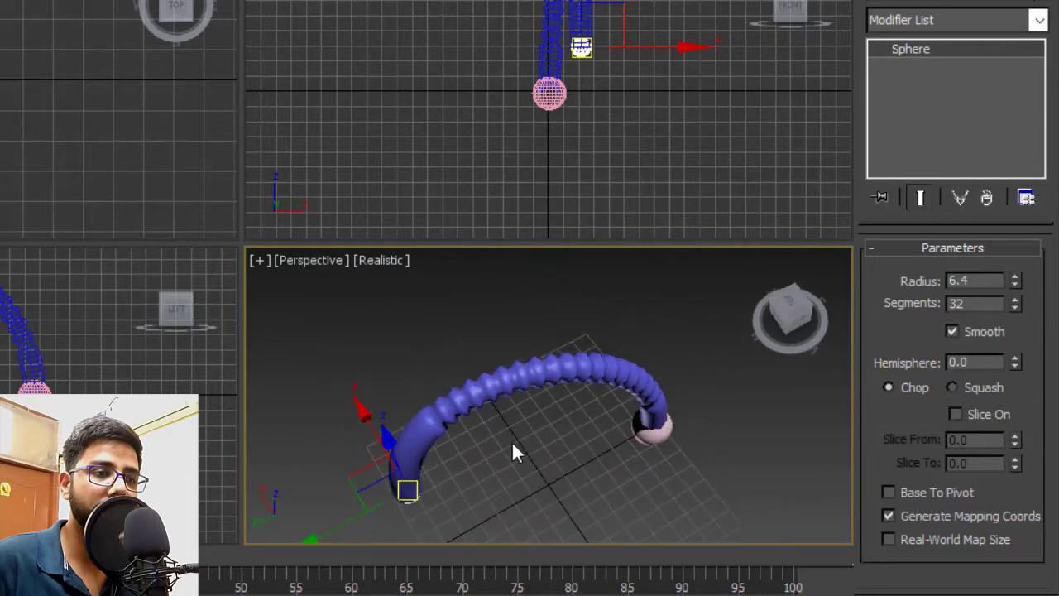
left_click_drag(405, 500, 405, 463)
middle_click_drag(536, 467, 546, 442, "alt")
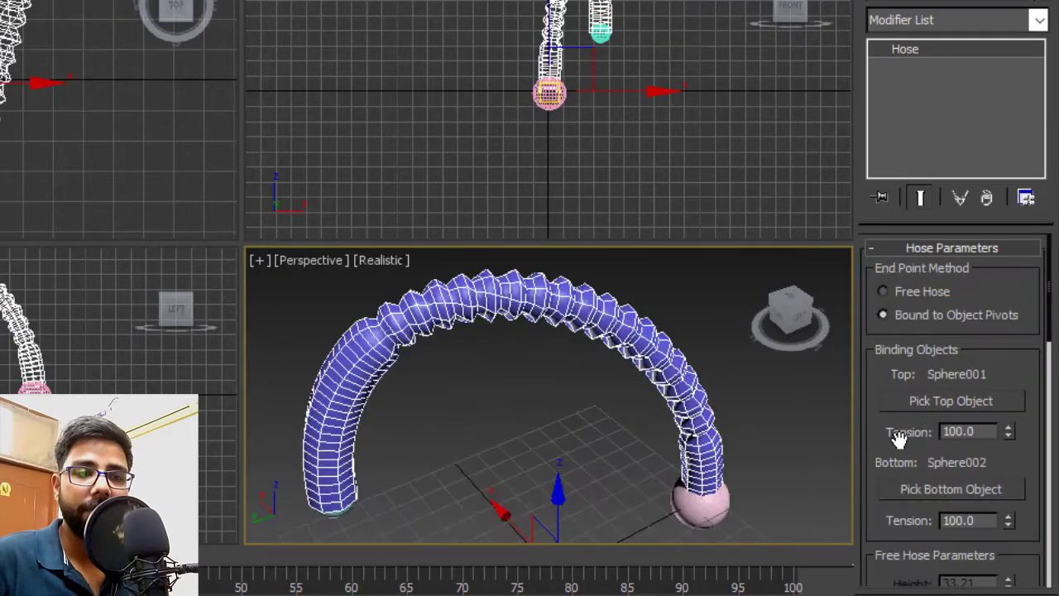
left_click_drag(899, 438, 940, 66)
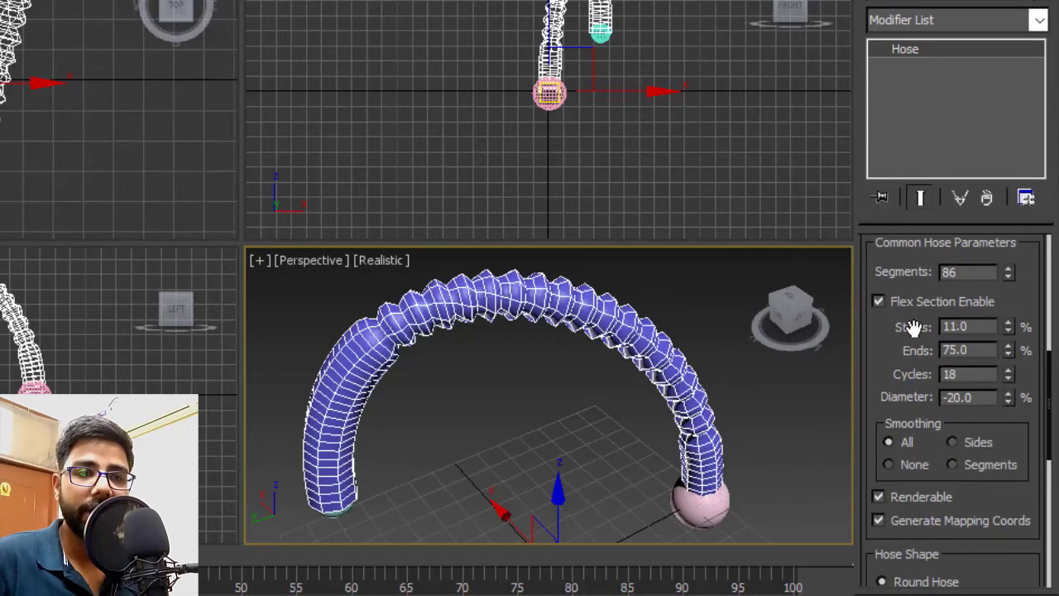
Change the flex Diameter from -20% to -39% for deep, spiky ridges.
left_click_drag(899, 326, 914, 306)
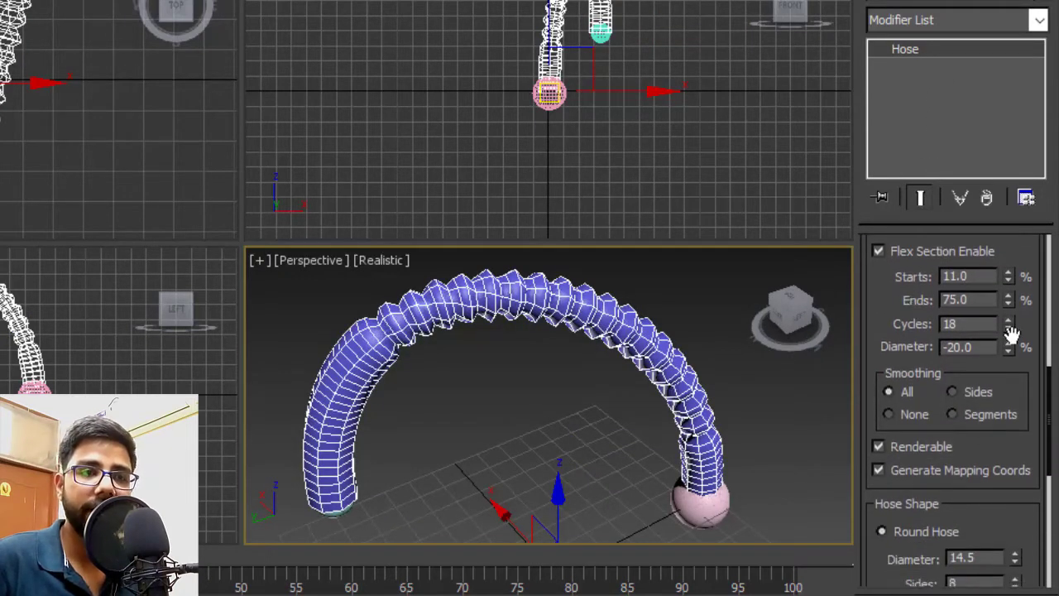
scroll(1009, 329, "down", 1)
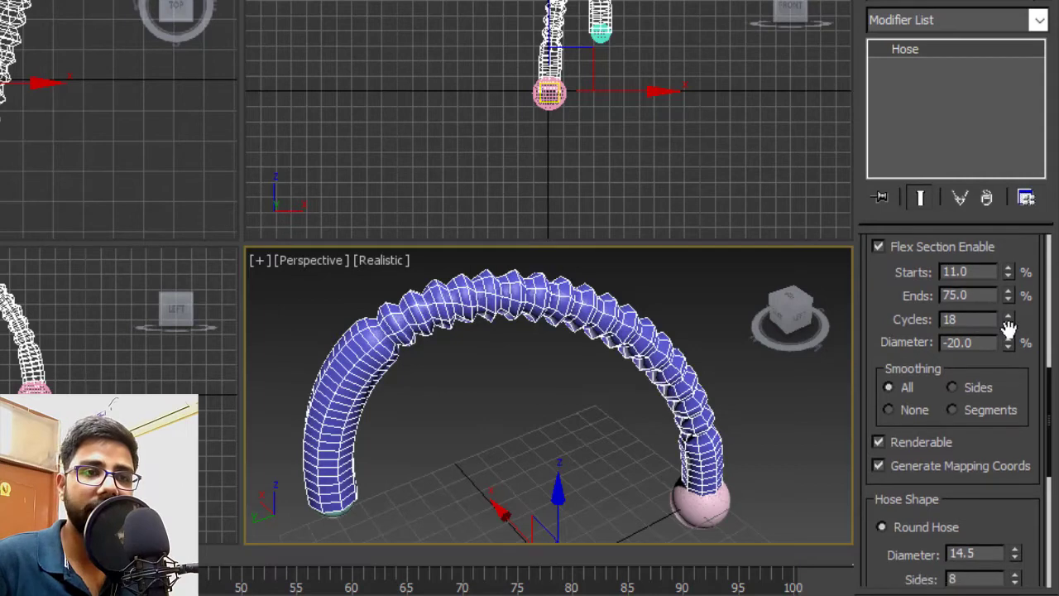
scroll(953, 340, "down", 1)
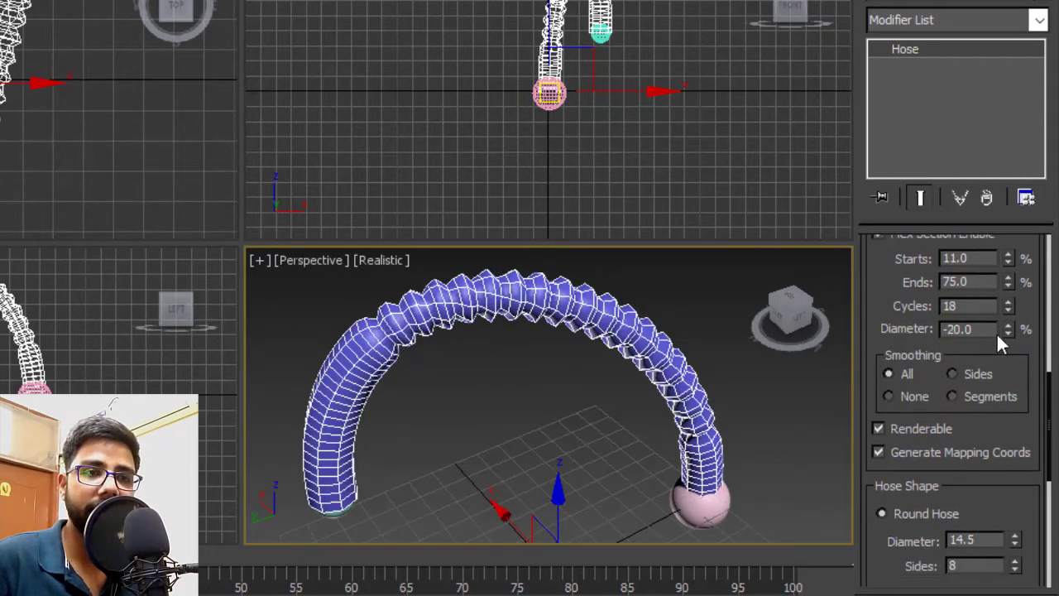
mouse_move(1011, 329)
left_mouse_down()
mouse_move(1010, 342)
mouse_move(1010, 333)
left_mouse_up()
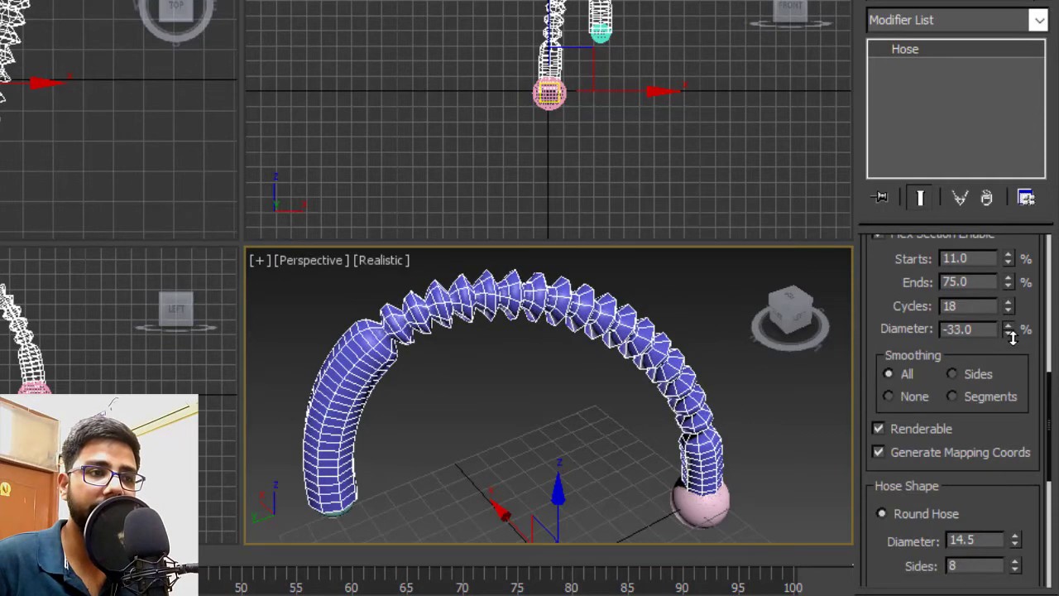
scroll(546, 319, "up", 5)
middle_click_drag(546, 320, 508, 310, "alt")
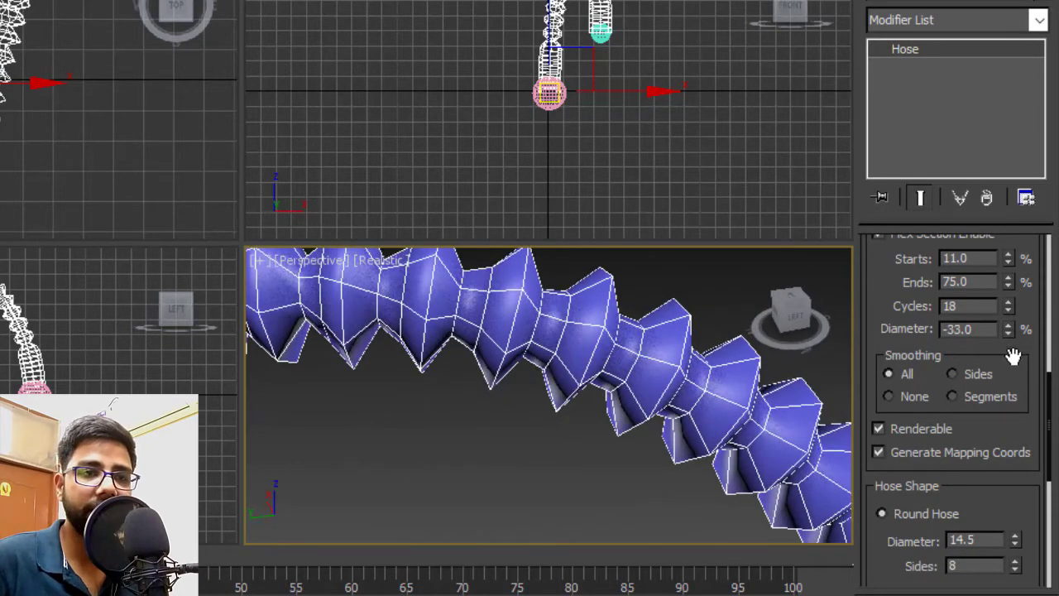
mouse_move(1012, 330)
left_mouse_down()
mouse_move(1026, 350)
mouse_move(1020, 331)
mouse_move(998, 347)
left_mouse_up()
scroll(503, 390, "down", 5)
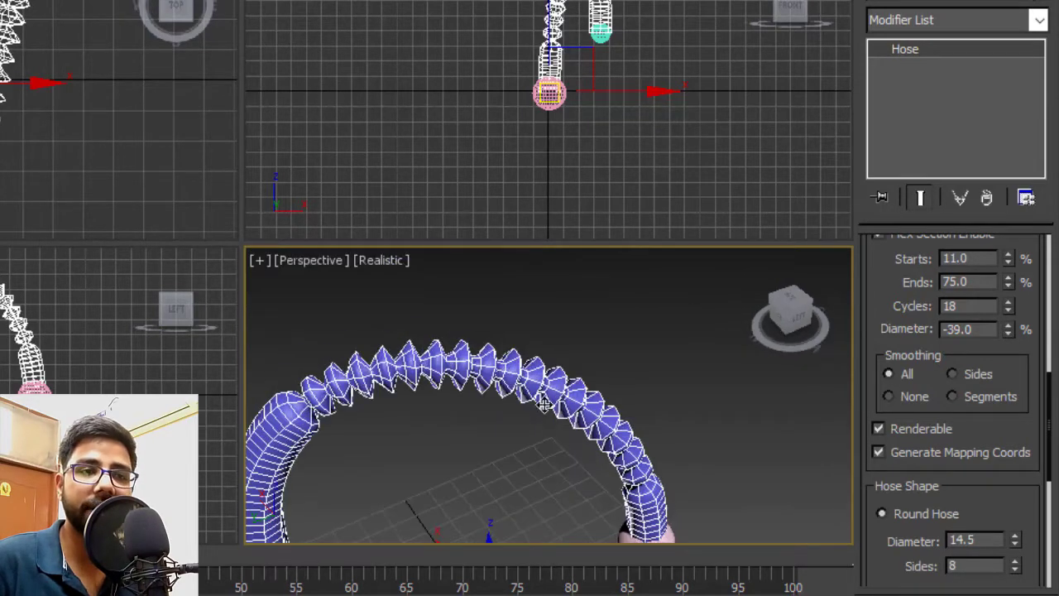
scroll(548, 402, "down", 2)
scroll(579, 395, "down", 2)
left_click_drag(974, 391, 987, 331)
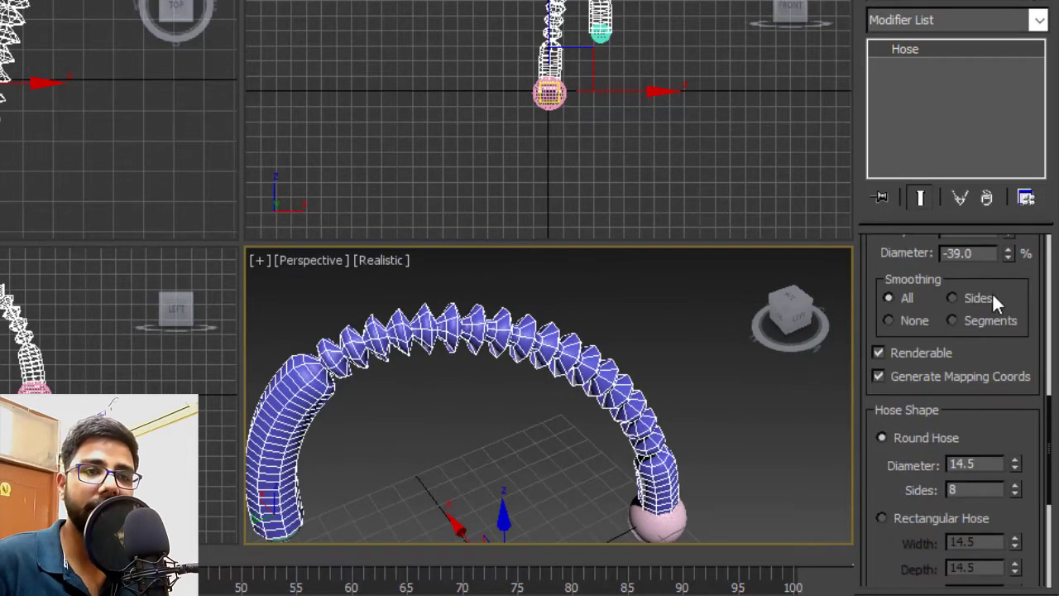
Compare the Sides, None and Segments smoothing options on the hose, then restore All.
left_click(983, 297)
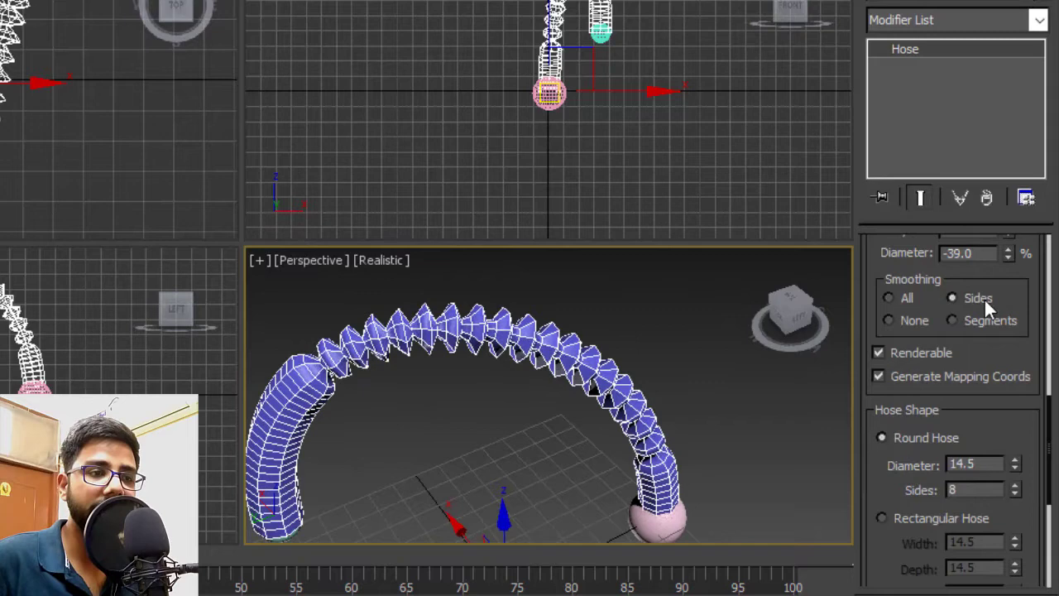
left_click(673, 360)
middle_click_drag(434, 342, 537, 307, "alt")
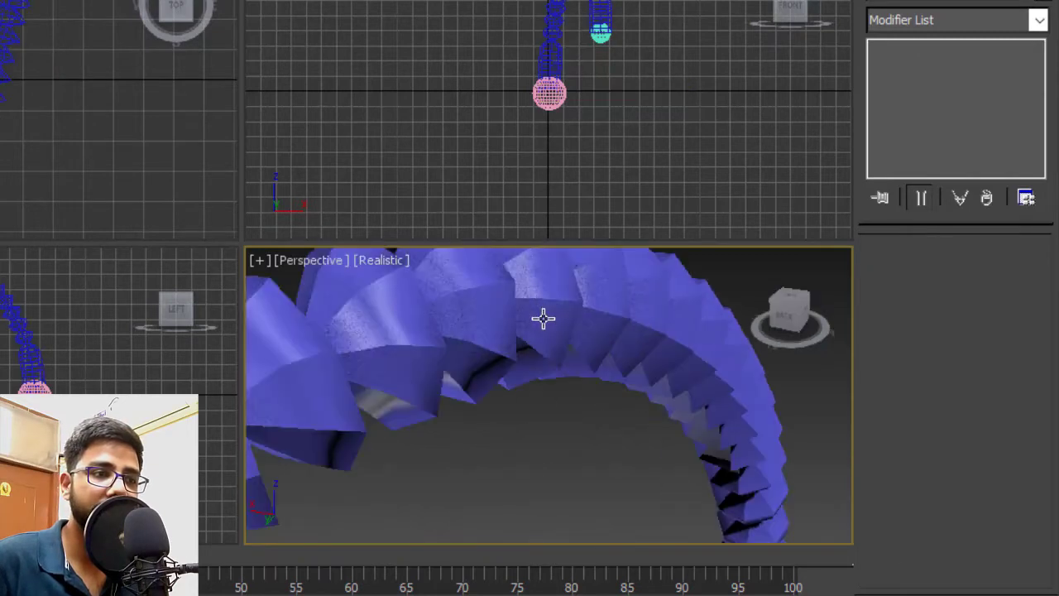
left_click(540, 317)
left_click(907, 372)
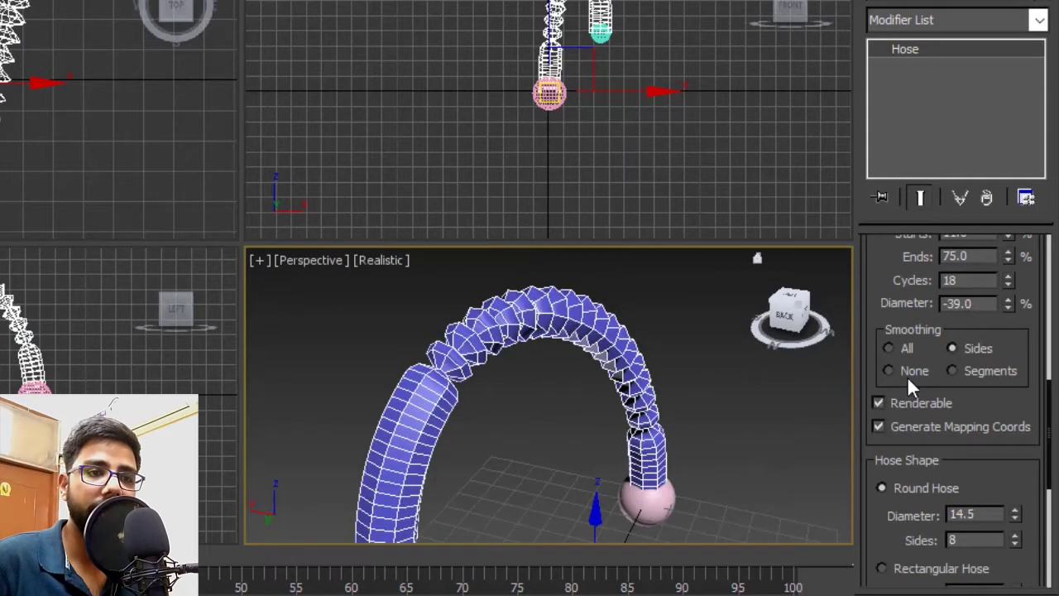
left_click(746, 420)
mouse_move(739, 418)
middle_mouse_down("alt")
mouse_move(605, 399)
mouse_move(599, 316)
mouse_move(714, 380)
mouse_move(703, 426)
middle_mouse_up("alt")
left_click(577, 332)
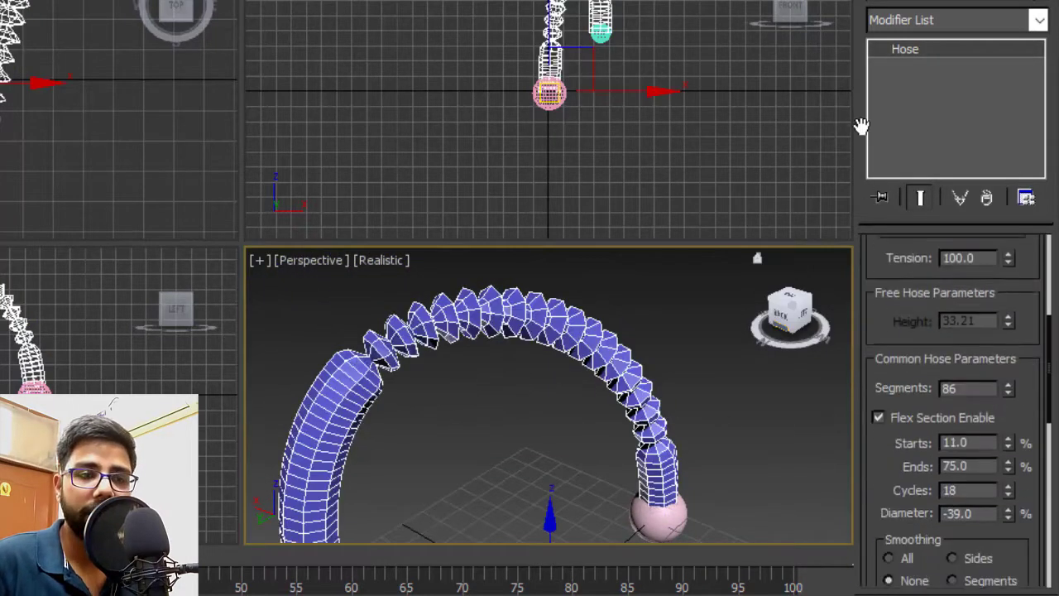
scroll(926, 371, "down", 4)
scroll(959, 370, "down", 1)
left_click(990, 370)
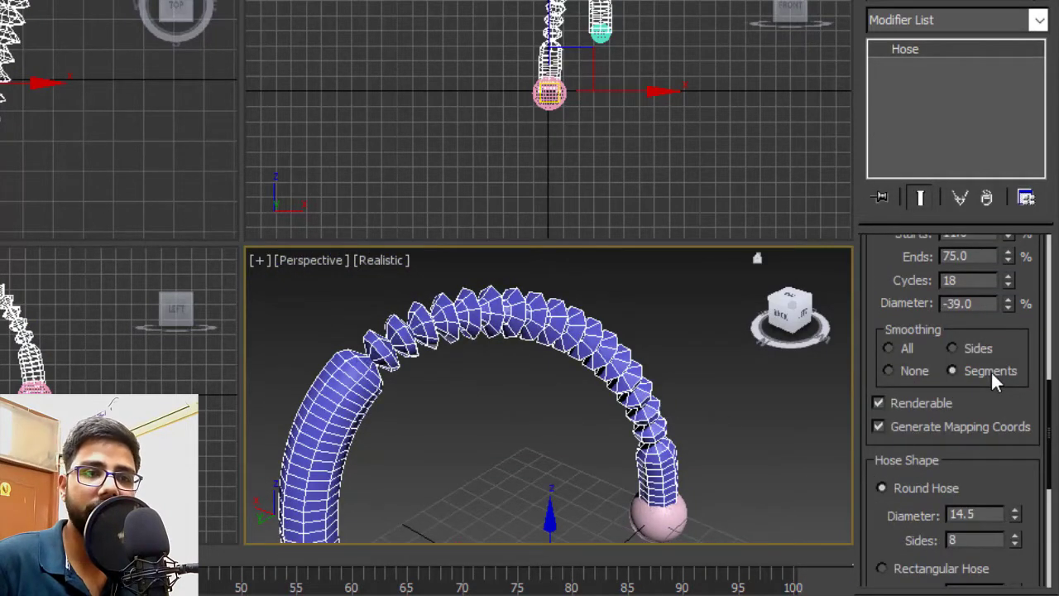
left_click(897, 347)
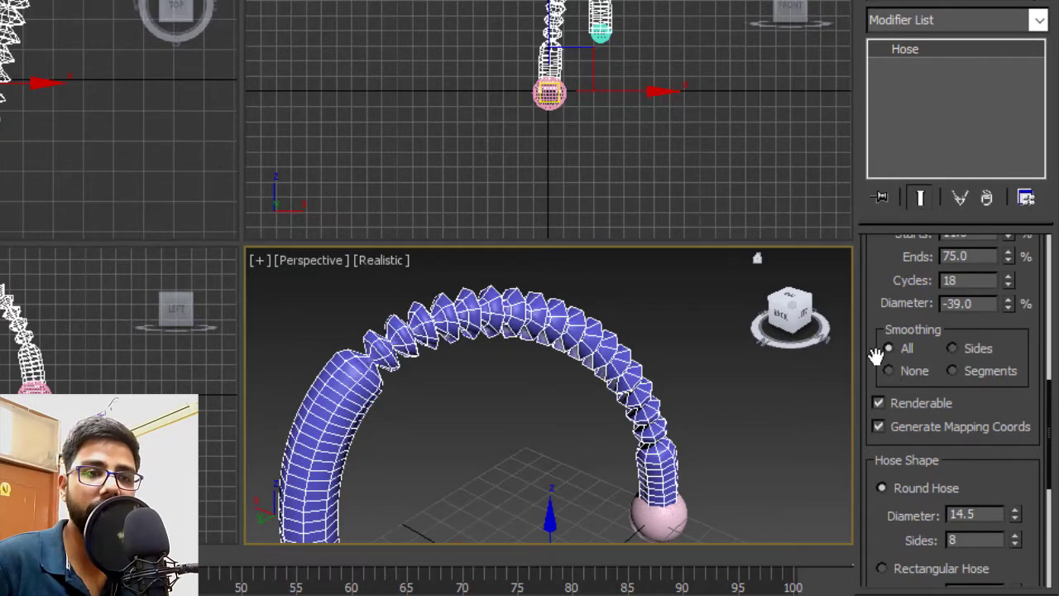
mouse_move(875, 356)
left_mouse_down()
mouse_move(873, 308)
mouse_move(1011, 317)
mouse_move(1021, 283)
mouse_move(990, 283)
left_mouse_up()
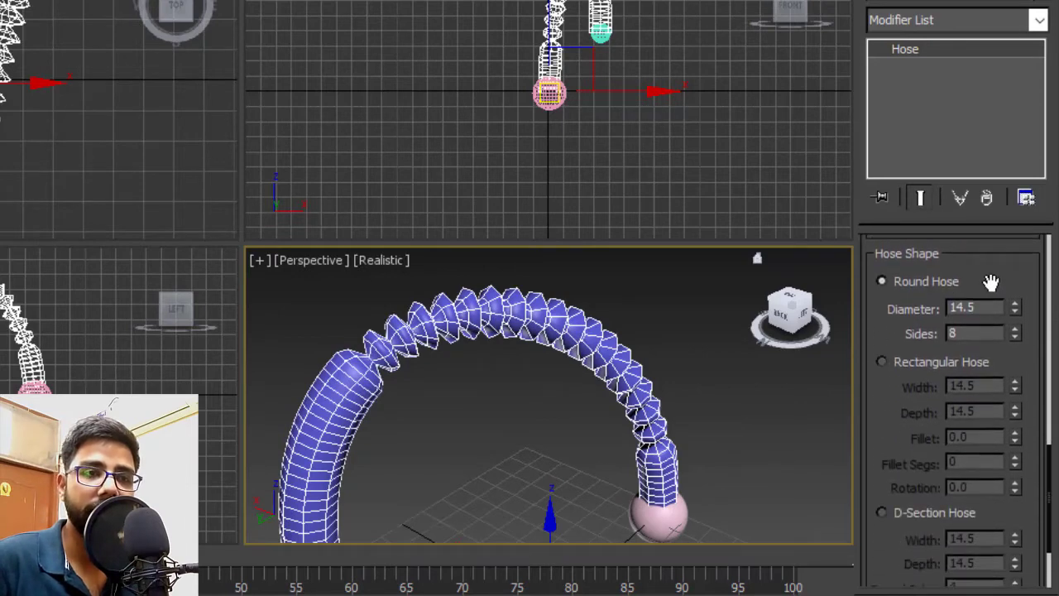
middle_click_drag(699, 411, 702, 378, "alt")
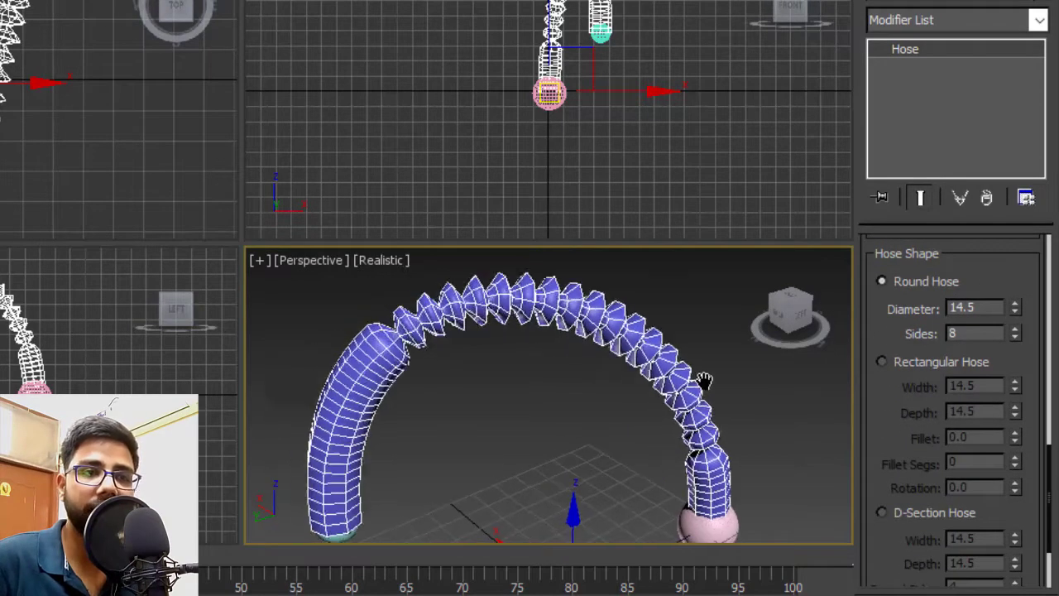
Set the round hose Diameter to 21.3 with 43 sides.
mouse_move(1015, 308)
left_mouse_down()
mouse_move(1041, 334)
mouse_move(1049, 277)
left_mouse_up()
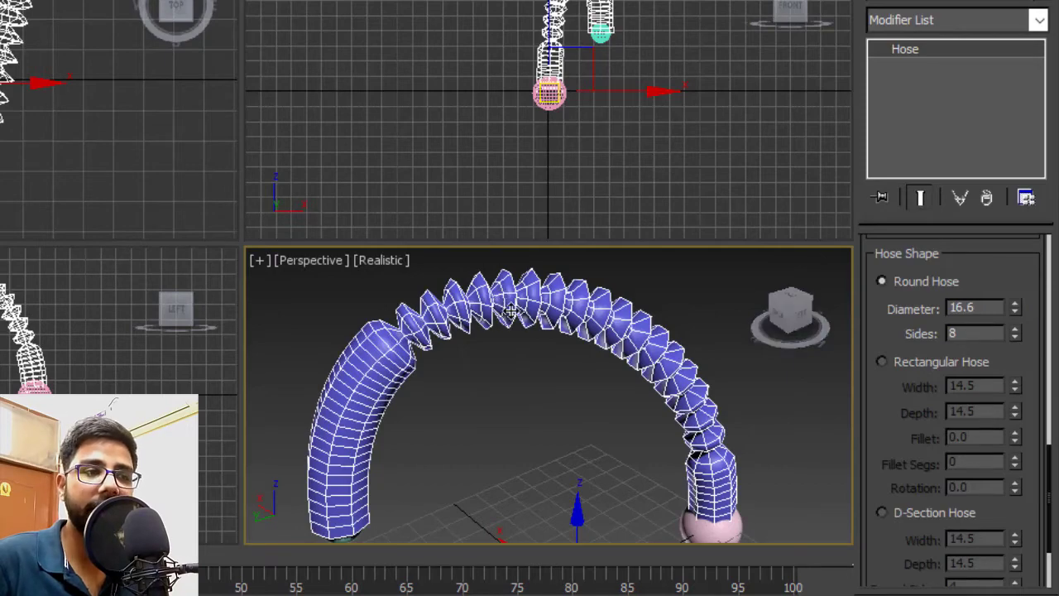
left_click_drag(1015, 308, 1033, 237)
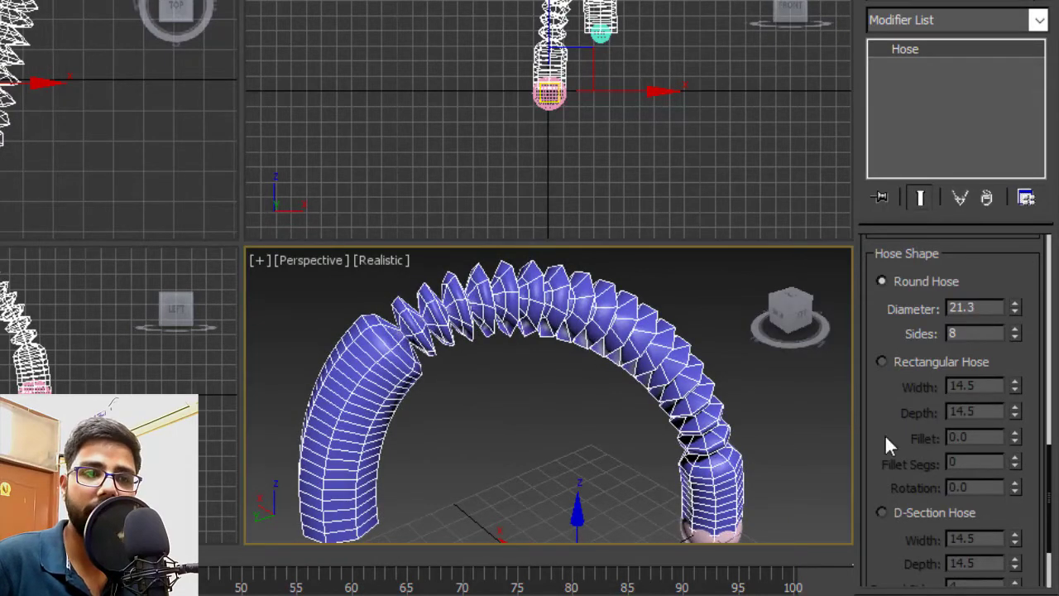
left_click_drag(1015, 331, 1015, 325)
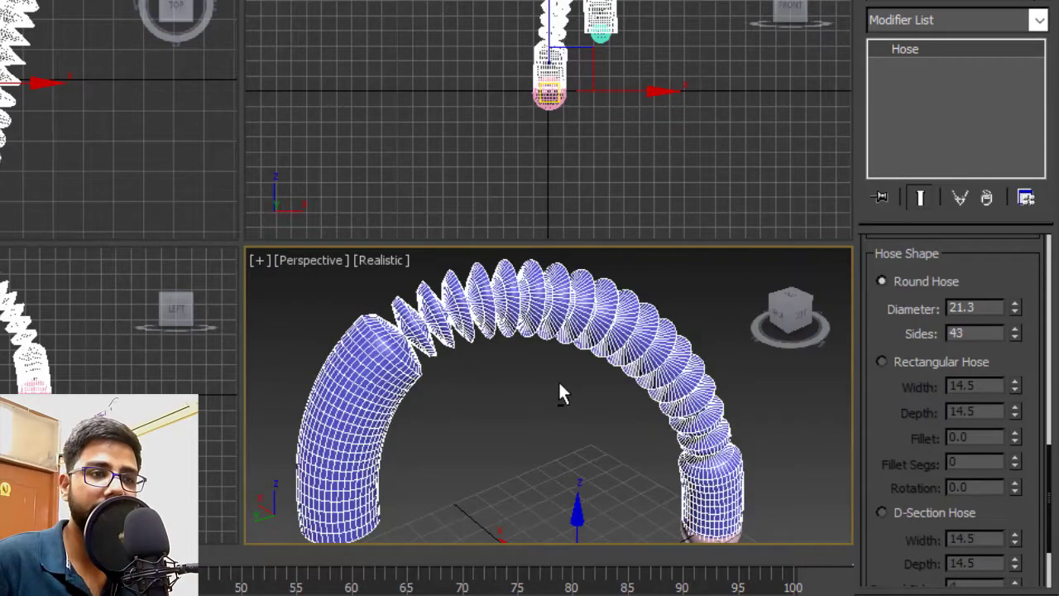
mouse_move(558, 379)
middle_mouse_down("alt")
mouse_move(738, 380)
mouse_move(763, 408)
middle_mouse_up("alt")
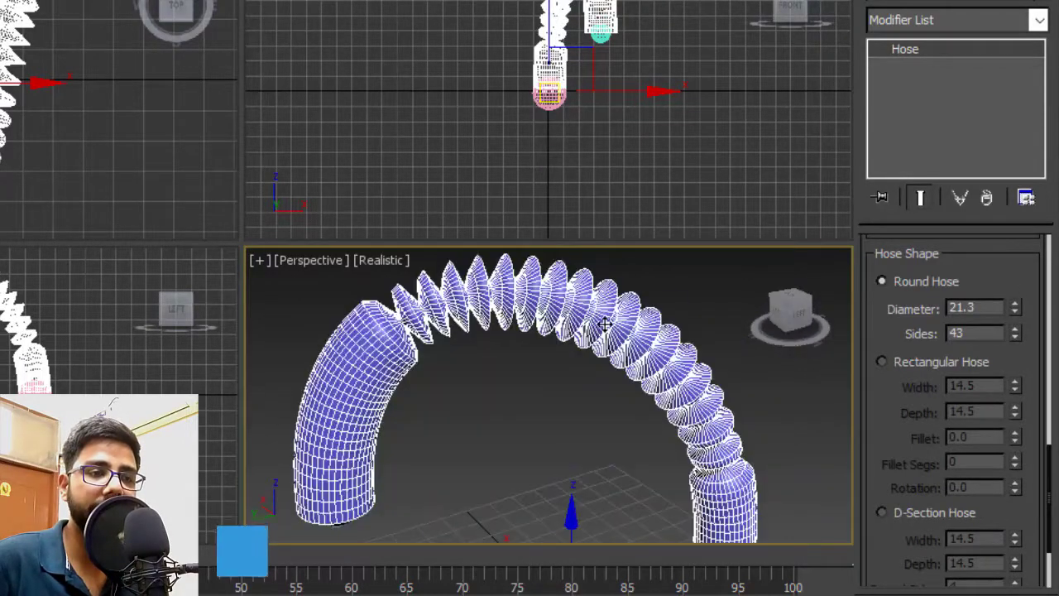
scroll(605, 325, "up", 2)
scroll(653, 339, "up", 1)
scroll(670, 345, "down", 3)
scroll(921, 351, "down", 1)
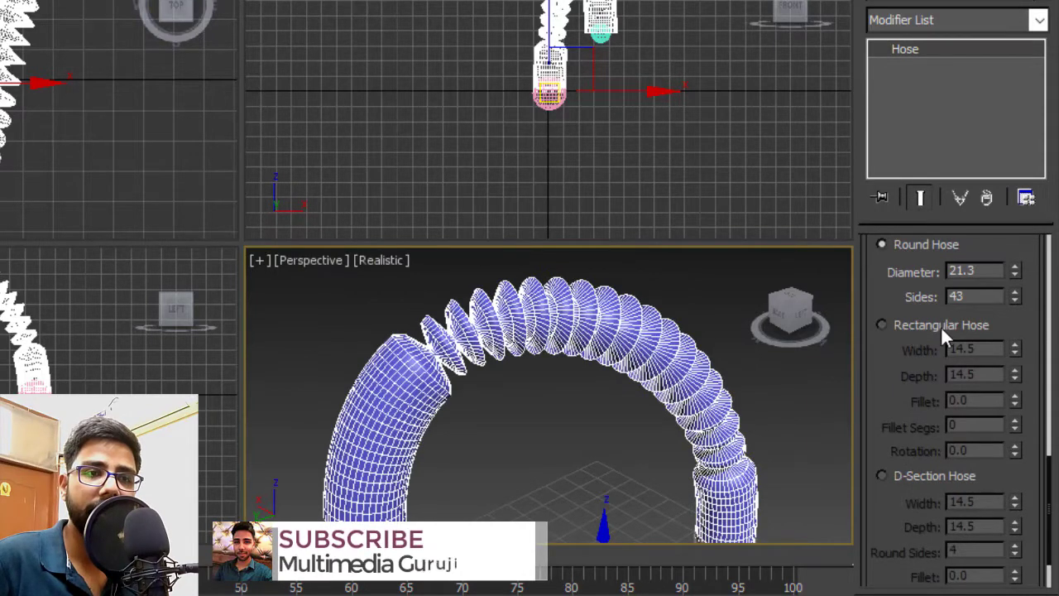
scroll(1002, 309, "down", 1)
Switch the hose to a Rectangular cross-section and widen it to 27.3.
left_click(945, 295)
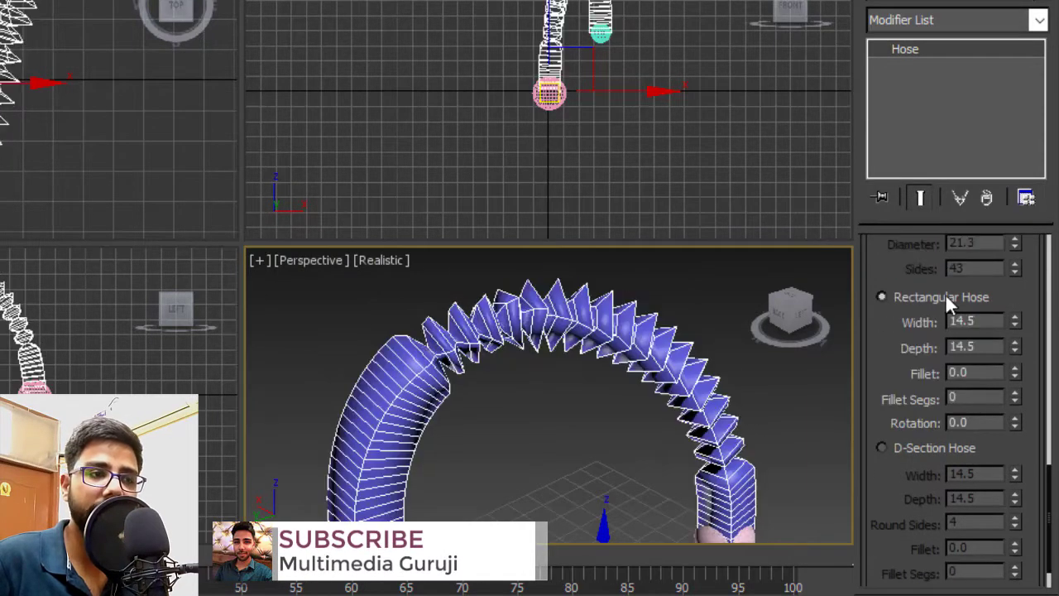
mouse_move(491, 454)
middle_mouse_down("alt")
mouse_move(551, 421)
mouse_move(674, 432)
mouse_move(763, 484)
mouse_move(445, 441)
mouse_move(513, 438)
middle_mouse_up("alt")
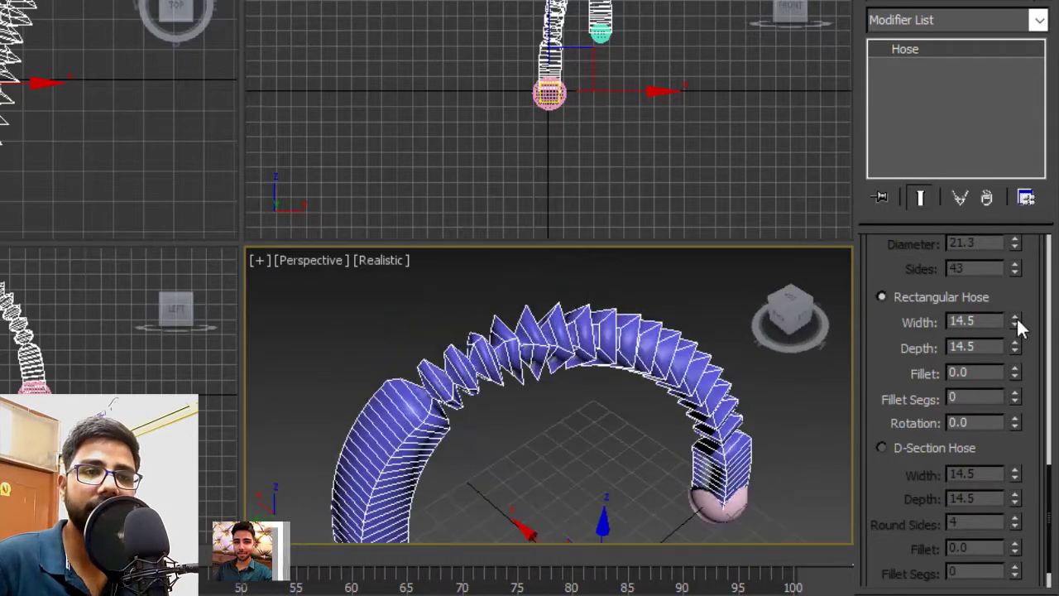
left_click_drag(1015, 320, 1015, 273)
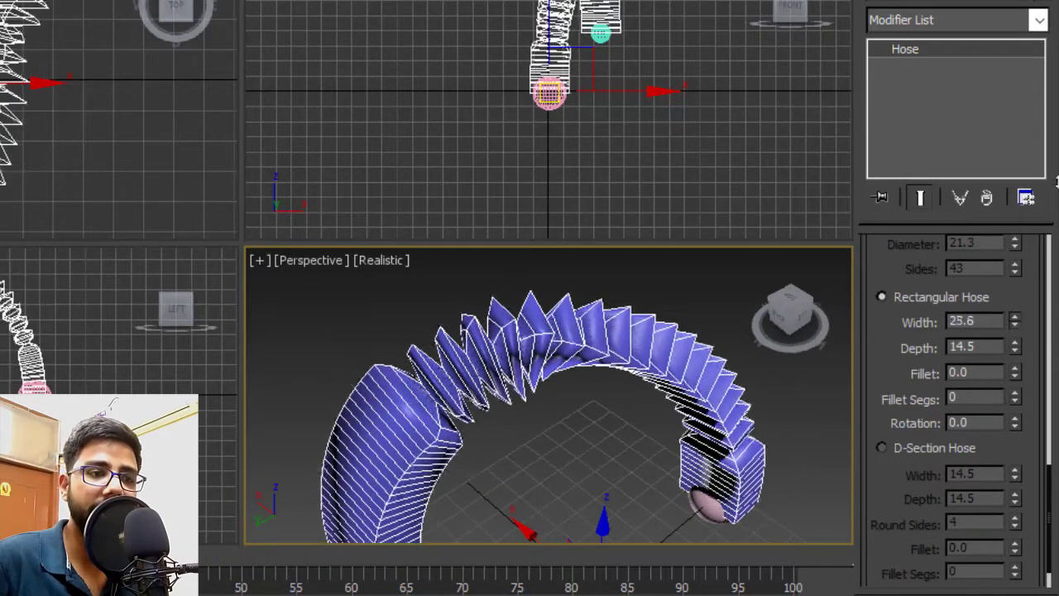
mouse_move(576, 436)
middle_mouse_down("alt")
mouse_move(739, 362)
mouse_move(660, 368)
mouse_move(703, 438)
mouse_move(753, 449)
mouse_move(608, 476)
mouse_move(616, 431)
middle_mouse_up("alt")
scroll(629, 413, "up", 5)
scroll(619, 439, "down", 5)
middle_click_drag(631, 372, 703, 372, "alt")
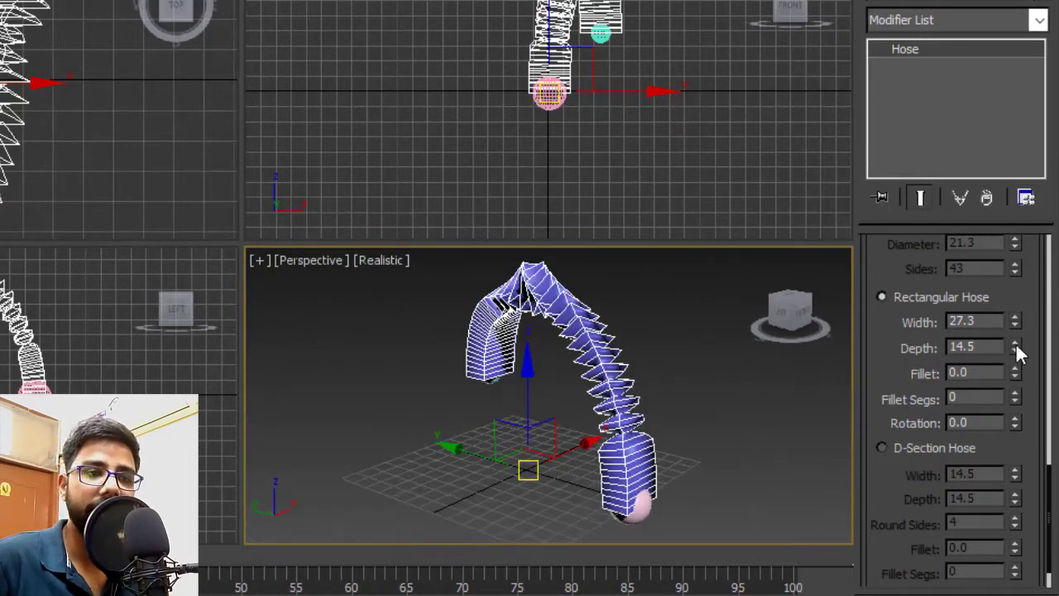
Set the rectangular hose depth to 8.1, fillet 1.8 and 6 fillet segments.
left_click_drag(1016, 347, 1050, 414)
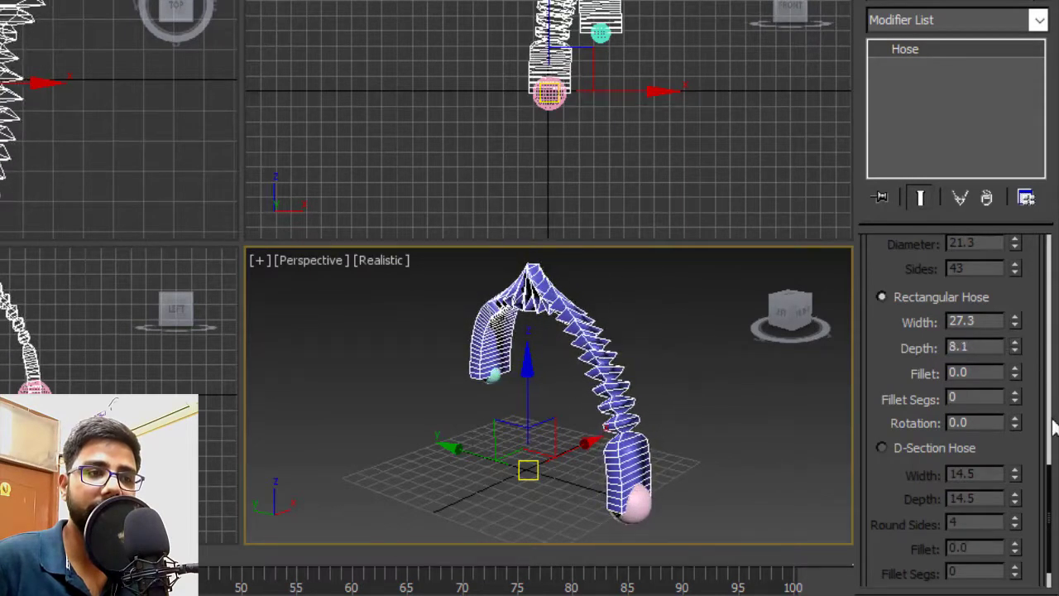
scroll(1054, 426, "down", 2)
left_click_drag(1016, 332, 1020, 298)
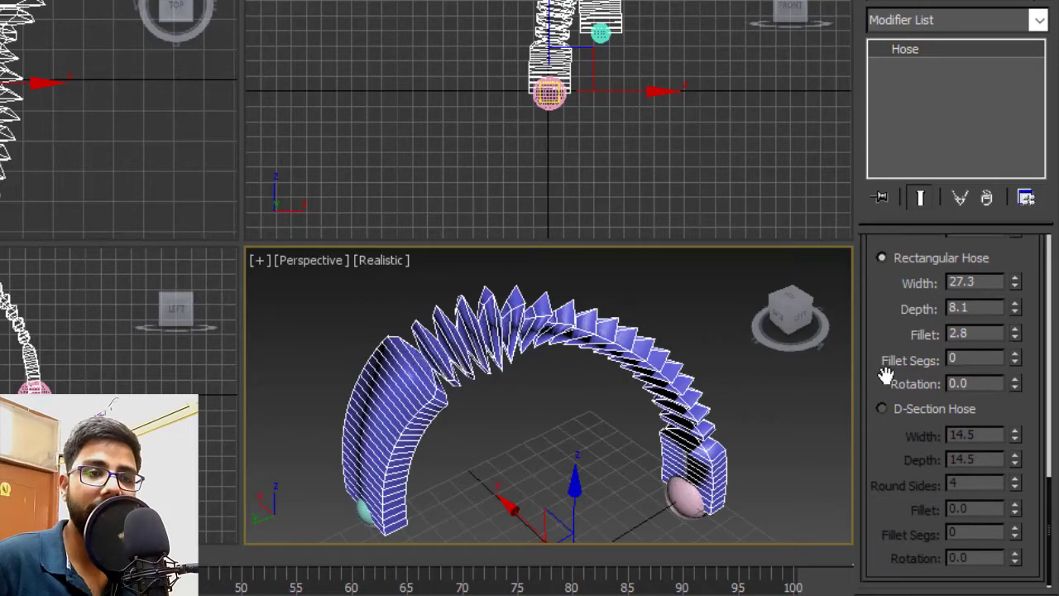
mouse_move(1016, 357)
left_mouse_down()
mouse_move(1016, 337)
mouse_move(747, 449)
left_mouse_up()
scroll(747, 449, "up", 3)
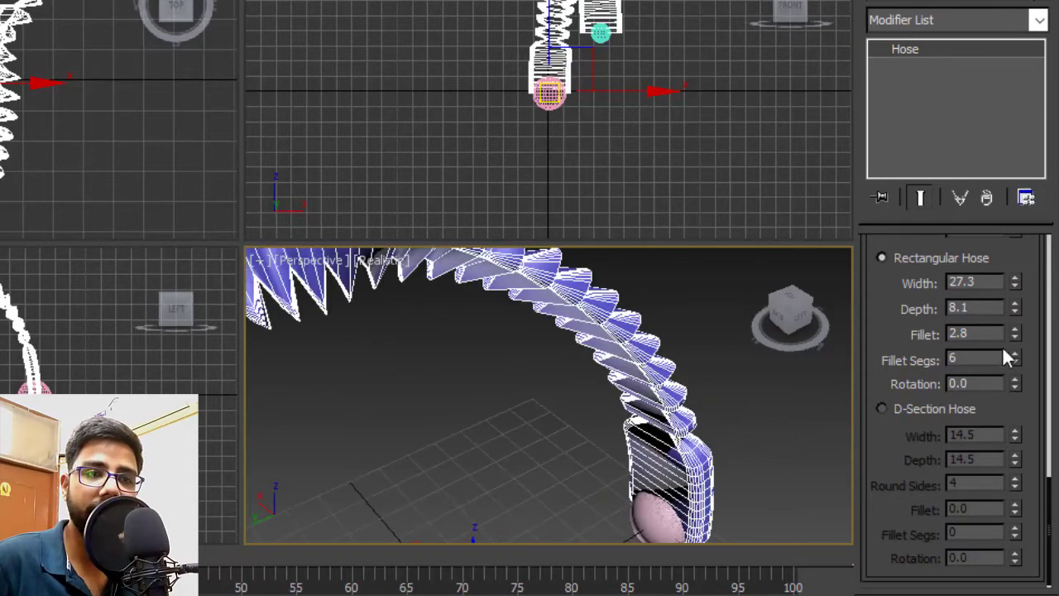
left_click_drag(1018, 336, 1019, 347)
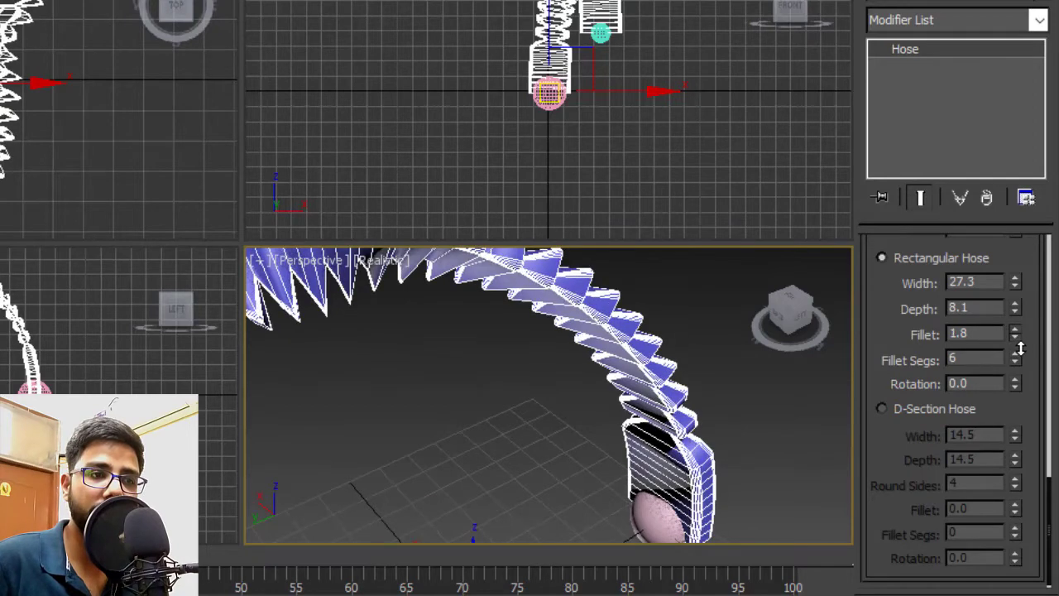
Orbit around the deselected rectangular hose to inspect its shape.
left_click(731, 435)
mouse_move(712, 462)
middle_mouse_down("alt")
mouse_move(617, 383)
mouse_move(644, 451)
mouse_move(449, 431)
middle_mouse_up("alt")
scroll(567, 444, "up", 5)
scroll(560, 425, "down", 3)
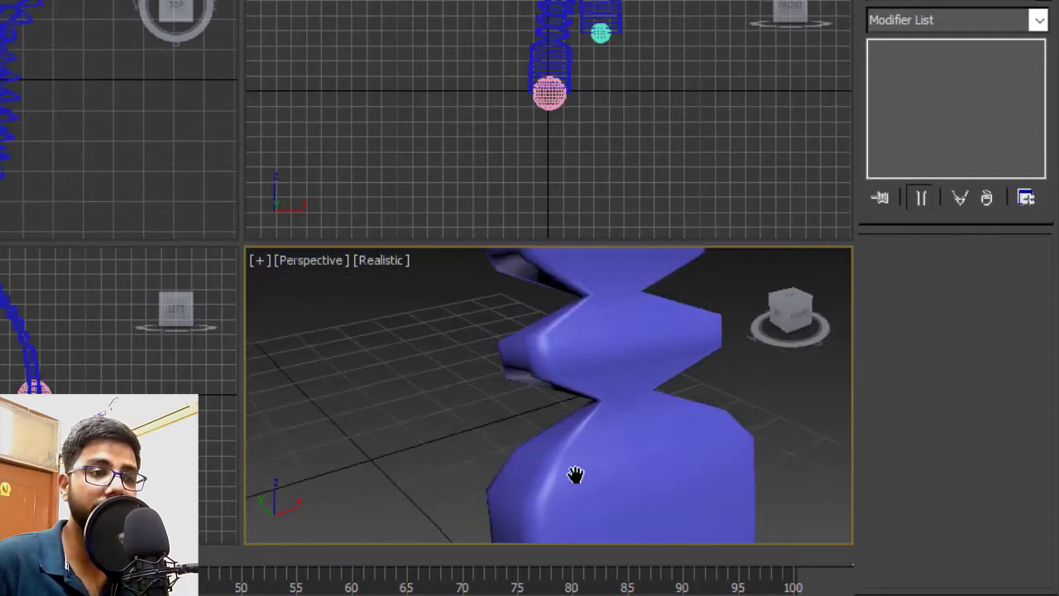
scroll(574, 472, "down", 2)
mouse_move(578, 427)
middle_mouse_down("alt")
mouse_move(637, 441)
mouse_move(688, 477)
mouse_move(508, 359)
mouse_move(652, 466)
mouse_move(579, 359)
mouse_move(669, 395)
middle_mouse_up("alt")
scroll(697, 402, "up", 2)
scroll(697, 436, "up", 2)
middle_click_drag(697, 437, 626, 468, "alt")
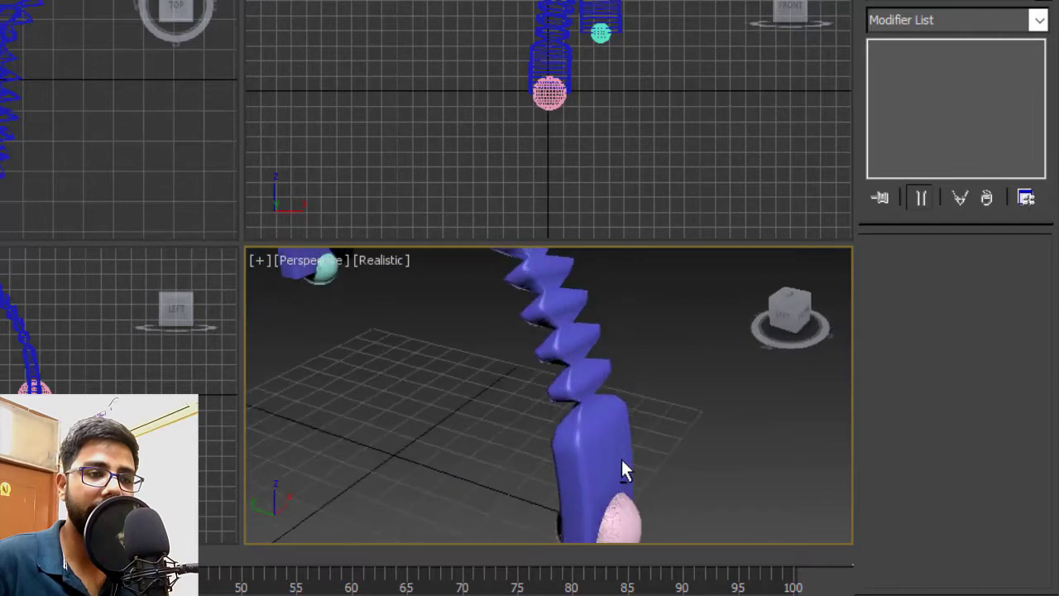
scroll(627, 468, "down", 3)
Twist the rectangular hose by setting its Rotation to 135.
left_click(609, 429)
mouse_move(916, 426)
left_mouse_down()
mouse_move(879, 248)
mouse_move(869, 47)
left_mouse_up()
left_click_drag(893, 420, 900, 366)
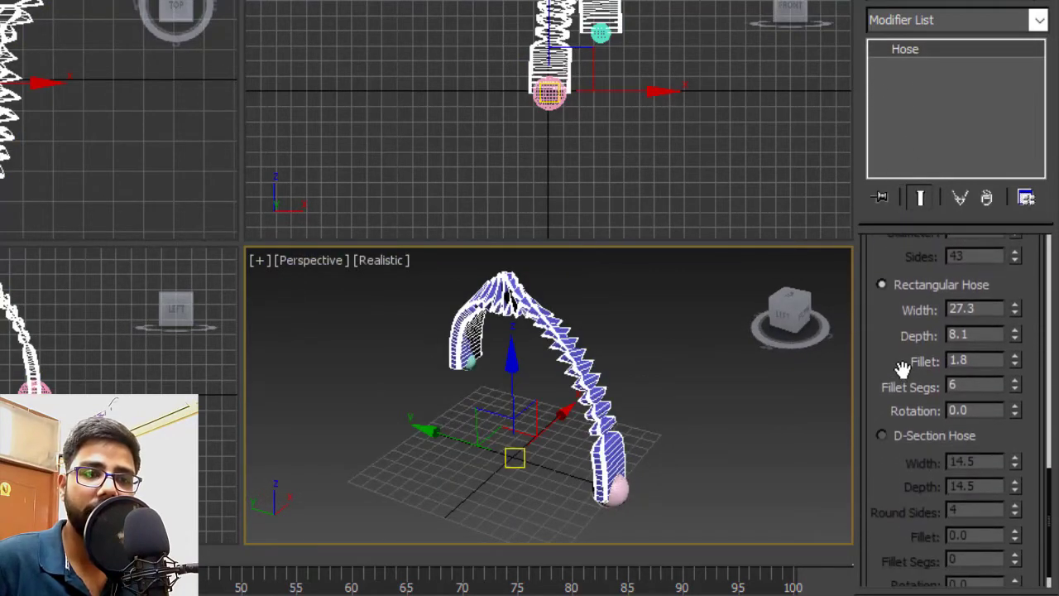
mouse_move(1016, 406)
left_mouse_down()
mouse_move(1047, 172)
mouse_move(1056, 514)
left_mouse_up()
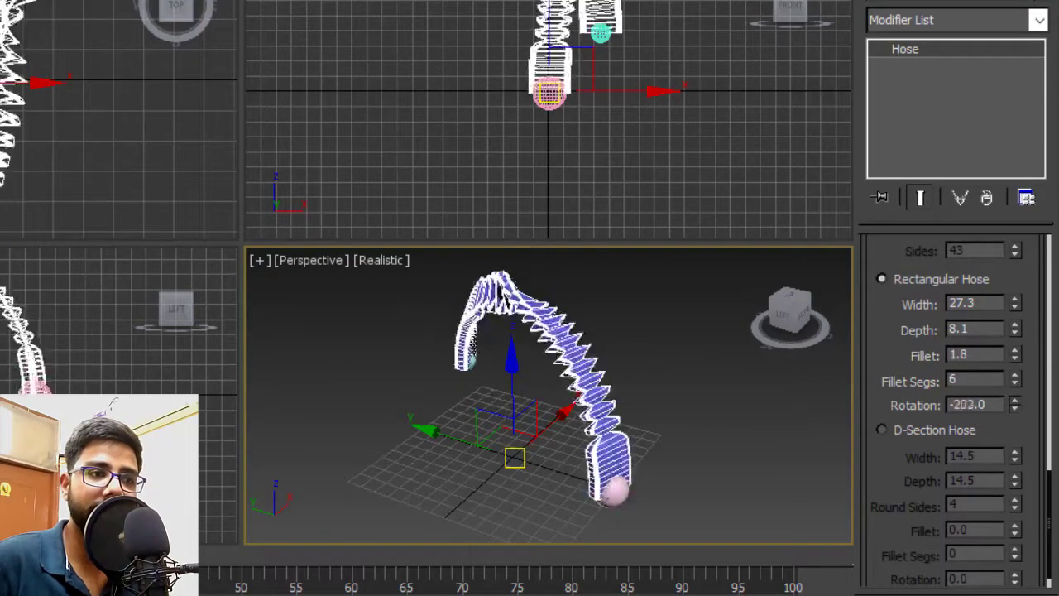
left_click_drag(1055, 515, 1022, 273)
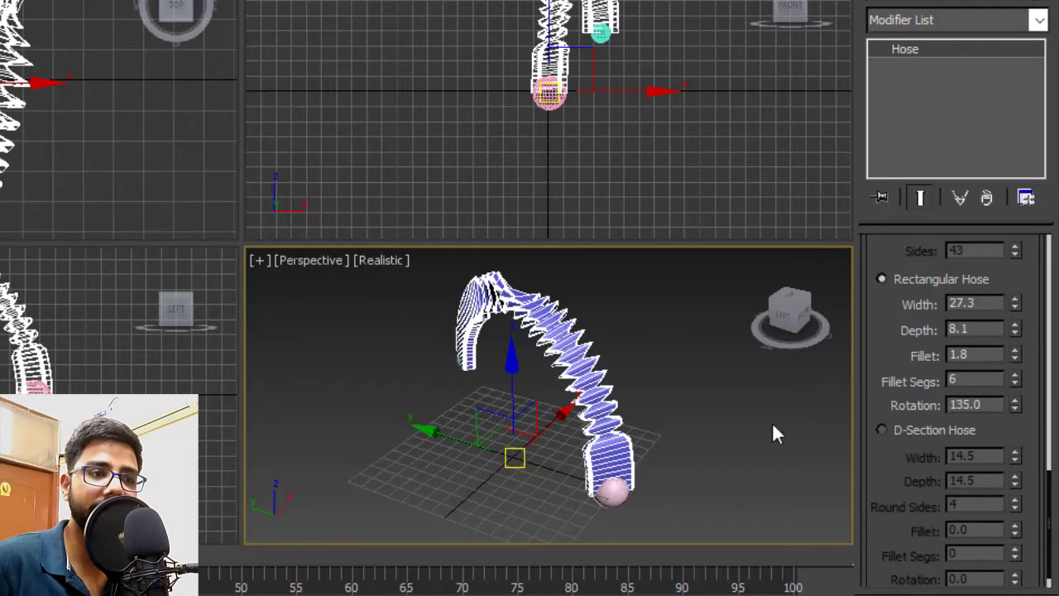
middle_click_drag(773, 433, 664, 445, "alt")
scroll(579, 413, "up", 3)
scroll(898, 389, "down", 1)
scroll(897, 389, "down", 1)
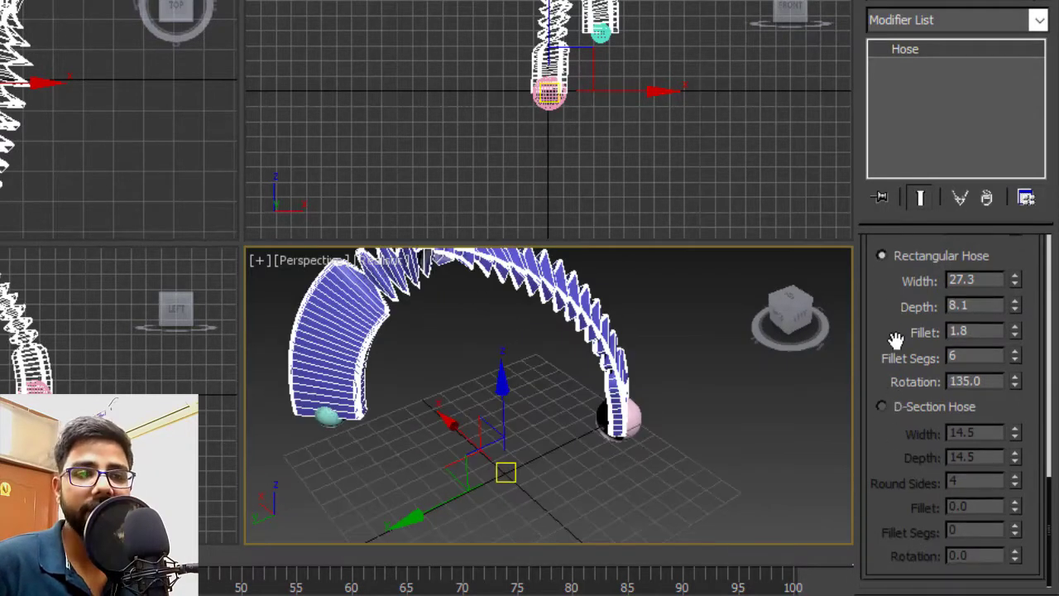
Switch the hose to a D-section profile and widen it to 22.1.
left_click(929, 406)
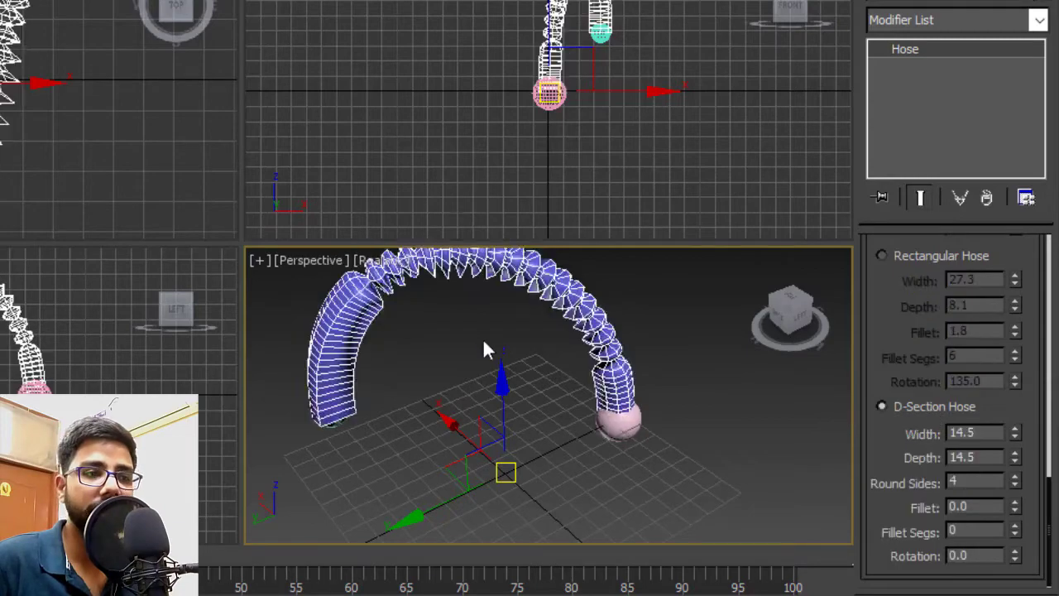
mouse_move(485, 350)
middle_mouse_down("alt")
mouse_move(544, 361)
mouse_move(503, 342)
mouse_move(395, 366)
mouse_move(523, 264)
mouse_move(500, 360)
mouse_move(428, 362)
mouse_move(568, 371)
mouse_move(463, 374)
mouse_move(612, 421)
mouse_move(549, 402)
mouse_move(626, 385)
mouse_move(572, 466)
middle_mouse_up("alt")
scroll(565, 338, "up", 5)
scroll(395, 366, "down", 5)
scroll(569, 388, "up", 3)
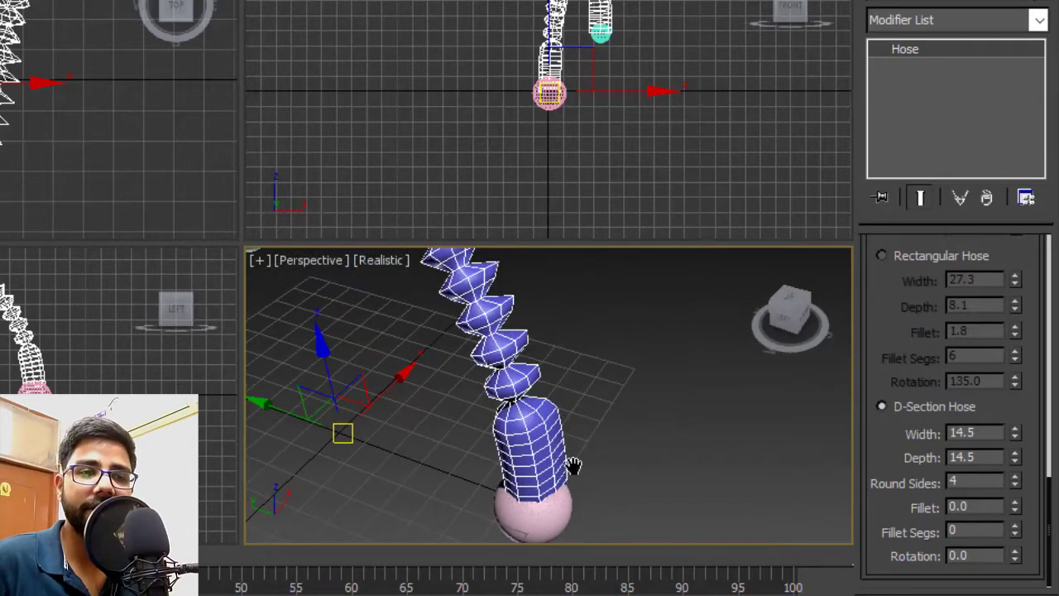
mouse_move(681, 462)
middle_mouse_down()
mouse_move(661, 435)
mouse_move(702, 518)
middle_mouse_up()
scroll(670, 447, "down", 3)
left_click_drag(1016, 433, 1016, 388)
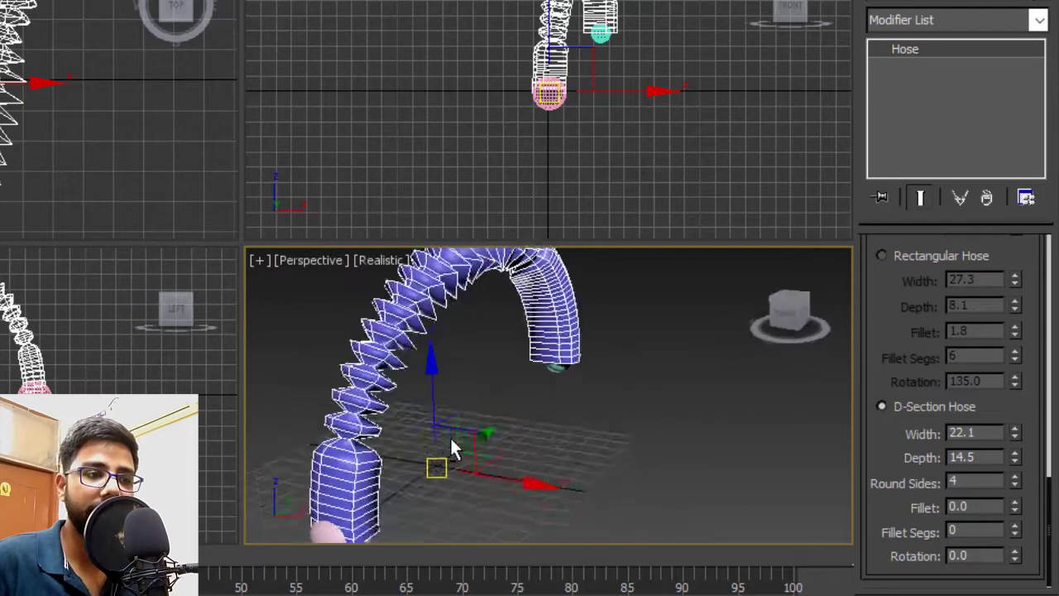
mouse_move(449, 435)
middle_mouse_down("alt")
mouse_move(535, 483)
mouse_move(634, 478)
middle_mouse_up("alt")
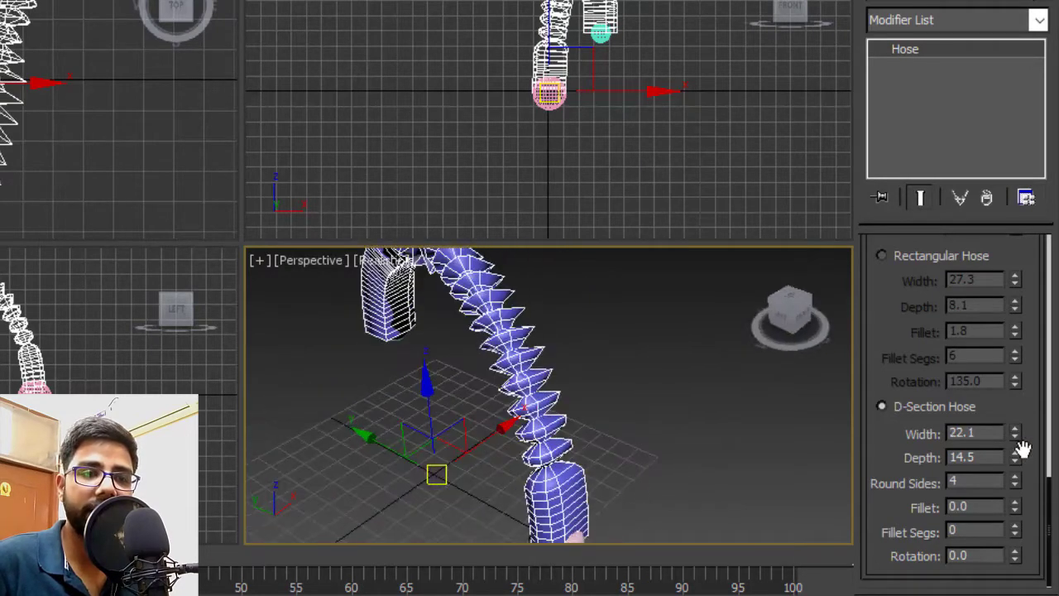
Set the D-section depth to 23.9, round sides to 17 and fillet segments to 12.
left_click_drag(1016, 457, 943, 350)
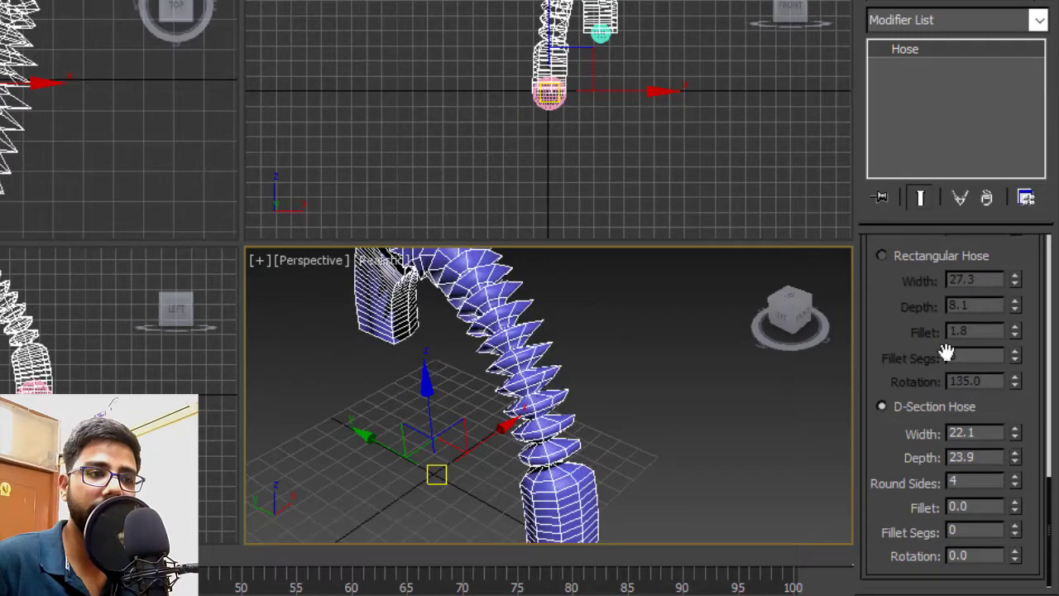
mouse_move(546, 397)
middle_mouse_down("alt")
mouse_move(623, 435)
mouse_move(534, 485)
mouse_move(617, 485)
middle_mouse_up("alt")
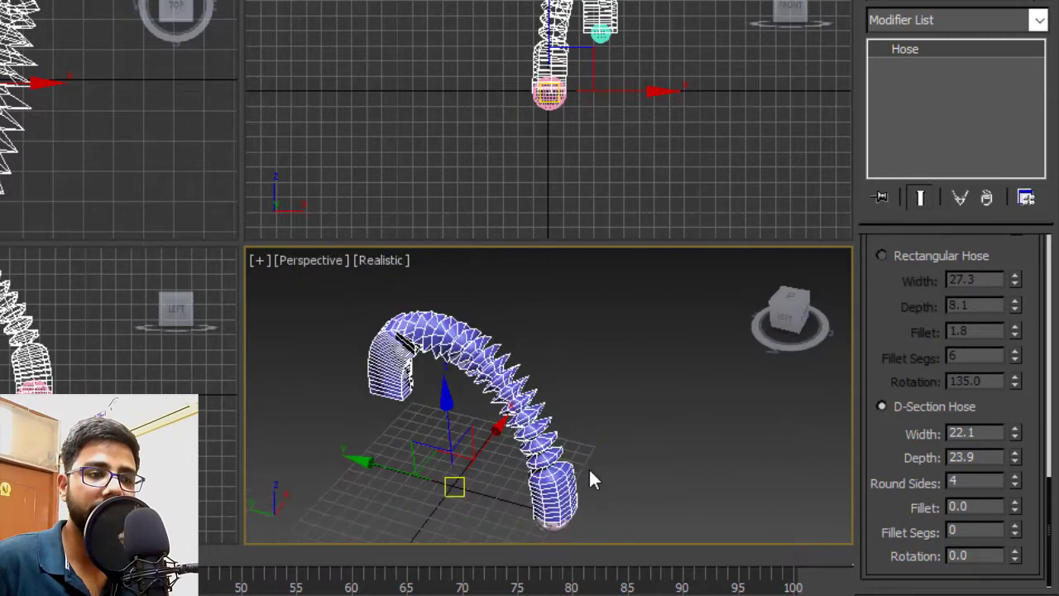
left_click_drag(1015, 481, 1023, 461)
scroll(579, 488, "up", 2)
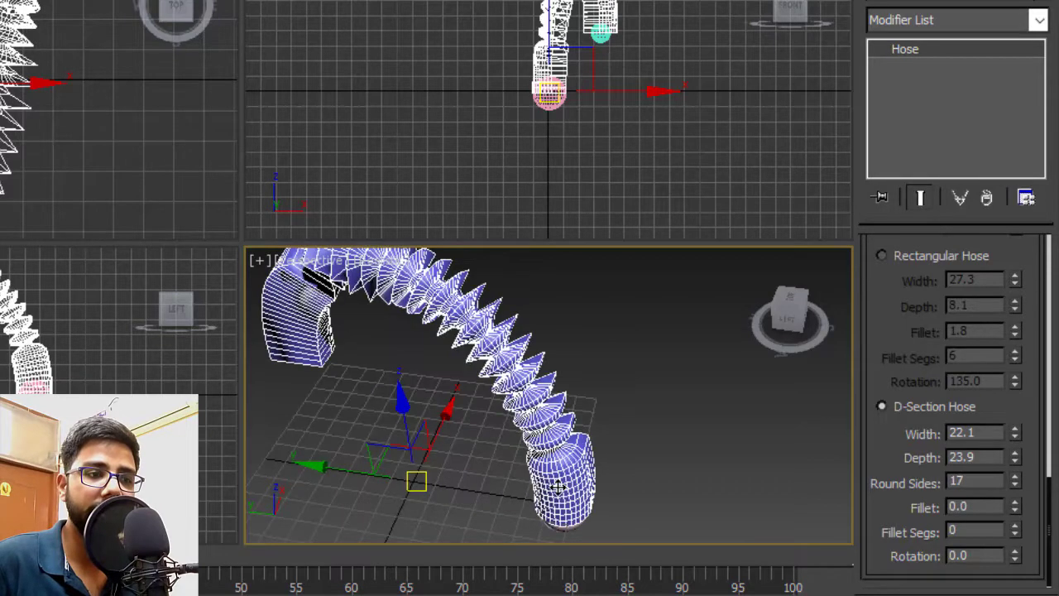
scroll(615, 389, "up", 2)
scroll(615, 389, "up", 2)
mouse_move(615, 388)
middle_mouse_down("alt")
mouse_move(472, 414)
mouse_move(553, 377)
mouse_move(657, 409)
mouse_move(510, 408)
mouse_move(614, 437)
middle_mouse_up("alt")
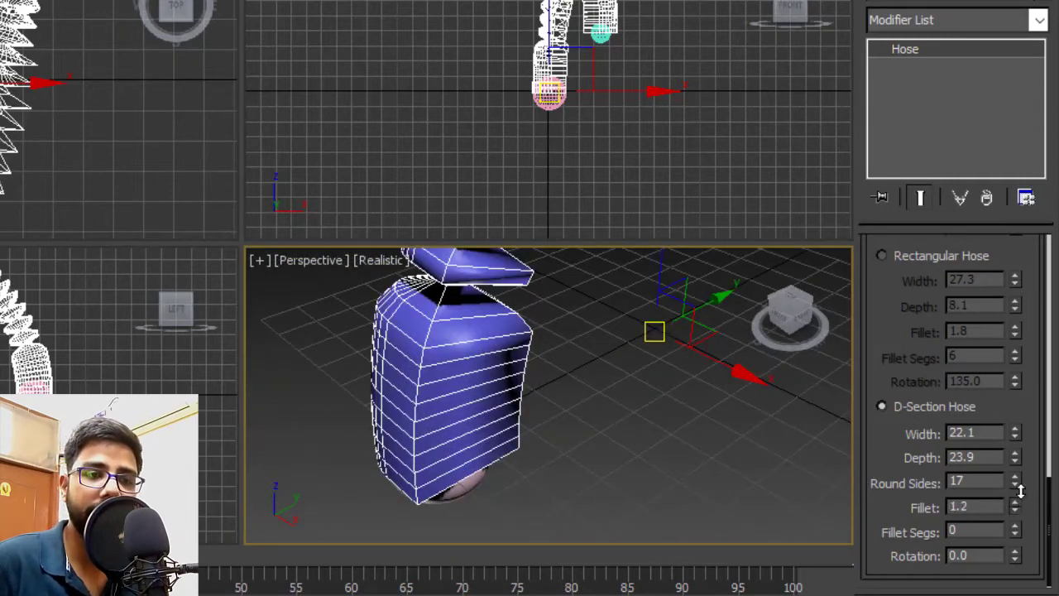
left_click_drag(1015, 533, 1015, 511)
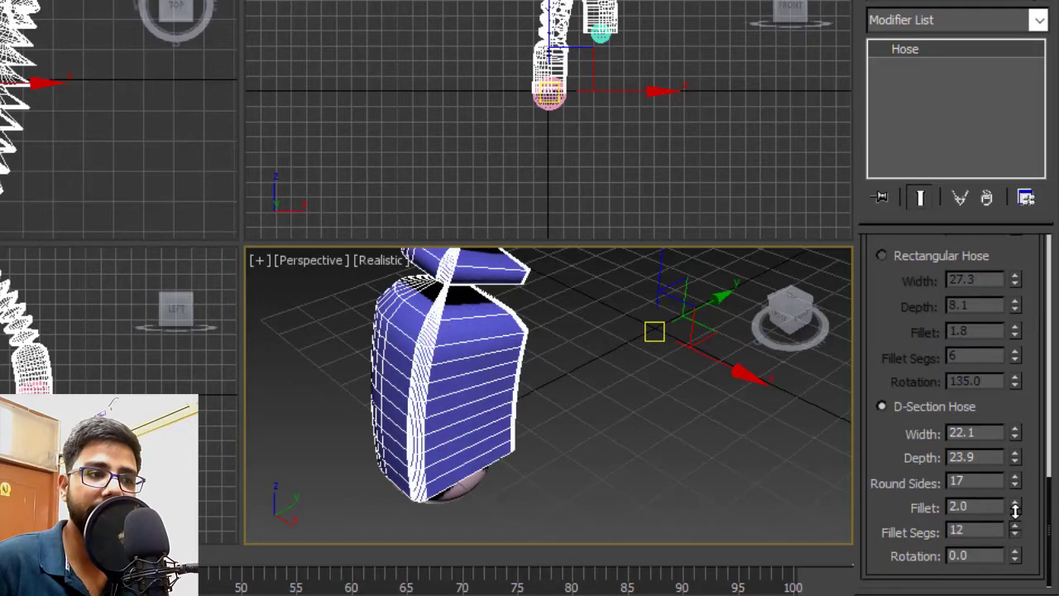
Rotate the D-section profile to 58 degrees and view the shaded hose.
left_click(524, 466)
mouse_move(524, 465)
middle_mouse_down("alt")
mouse_move(466, 432)
mouse_move(522, 494)
middle_mouse_up("alt")
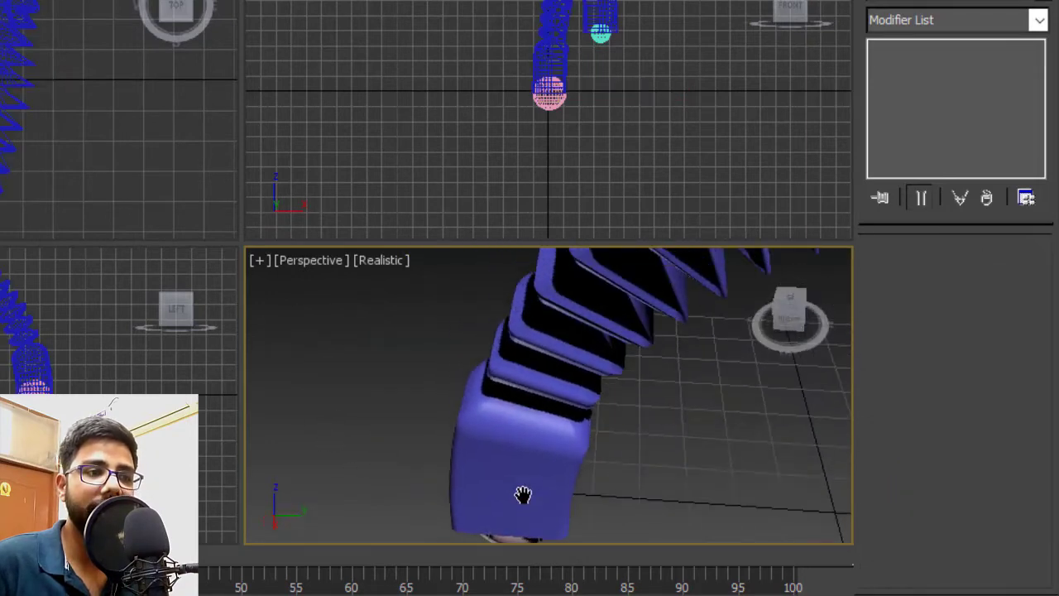
mouse_move(516, 436)
middle_mouse_down("alt")
mouse_move(520, 366)
mouse_move(617, 421)
mouse_move(799, 439)
mouse_move(651, 454)
mouse_move(733, 428)
mouse_move(481, 462)
mouse_move(232, 345)
middle_mouse_up("alt")
left_click(587, 430)
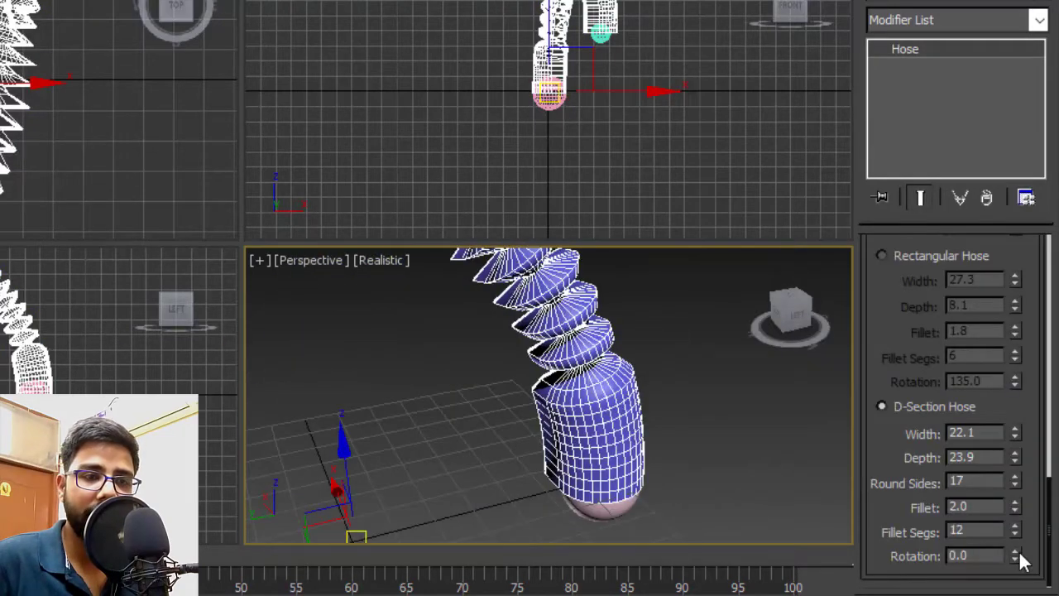
mouse_move(1015, 555)
left_mouse_down()
mouse_move(688, 428)
mouse_move(625, 418)
left_mouse_up()
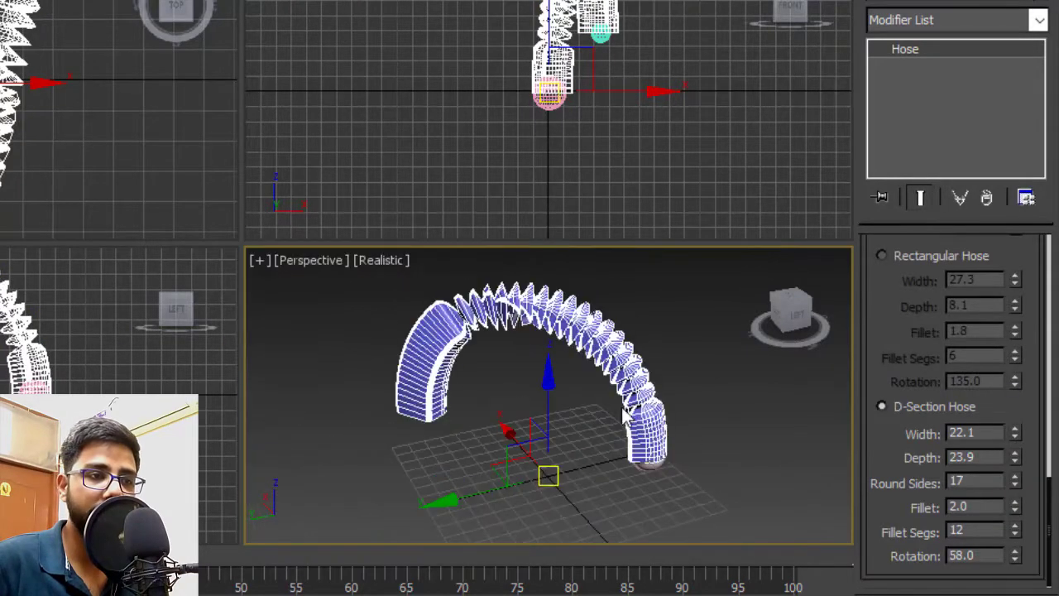
mouse_move(625, 418)
middle_mouse_down("alt")
mouse_move(663, 413)
mouse_move(722, 481)
middle_mouse_up("alt")
scroll(664, 413, "up", 3)
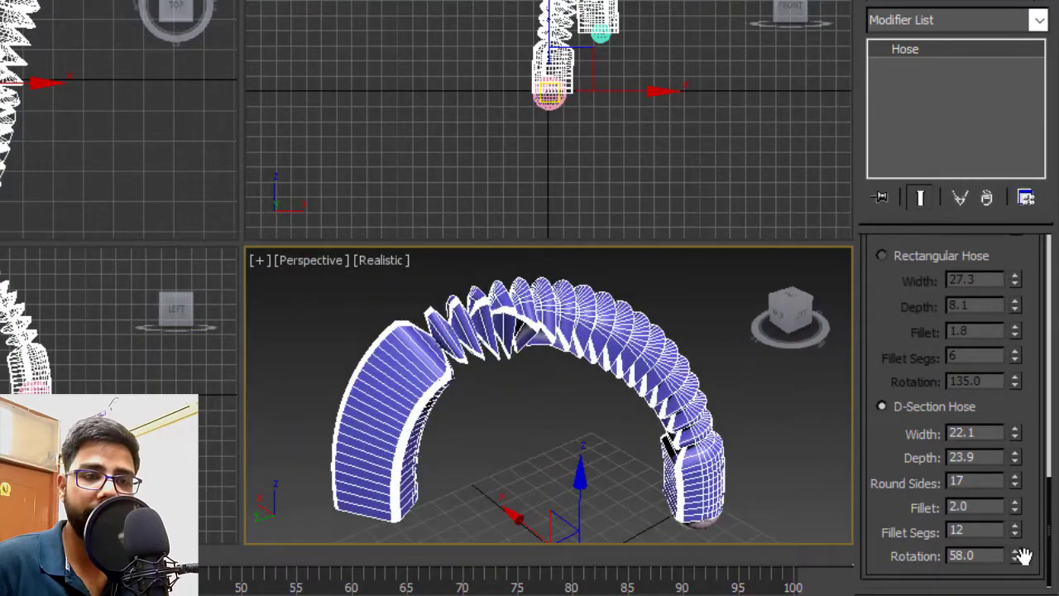
left_click_drag(1015, 555, 1015, 512)
left_click(658, 414)
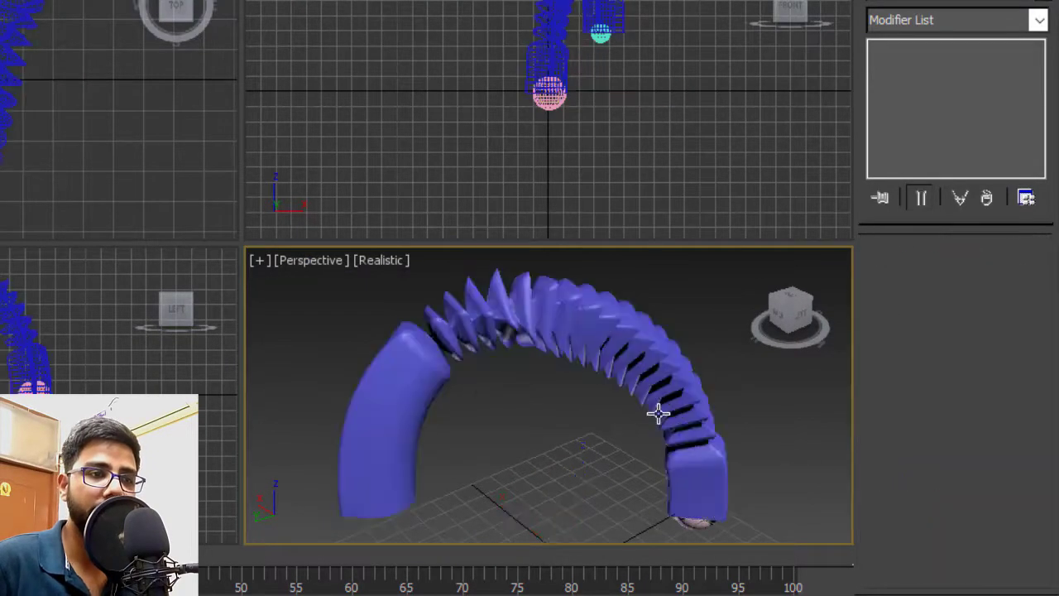
scroll(658, 414, "down", 3)
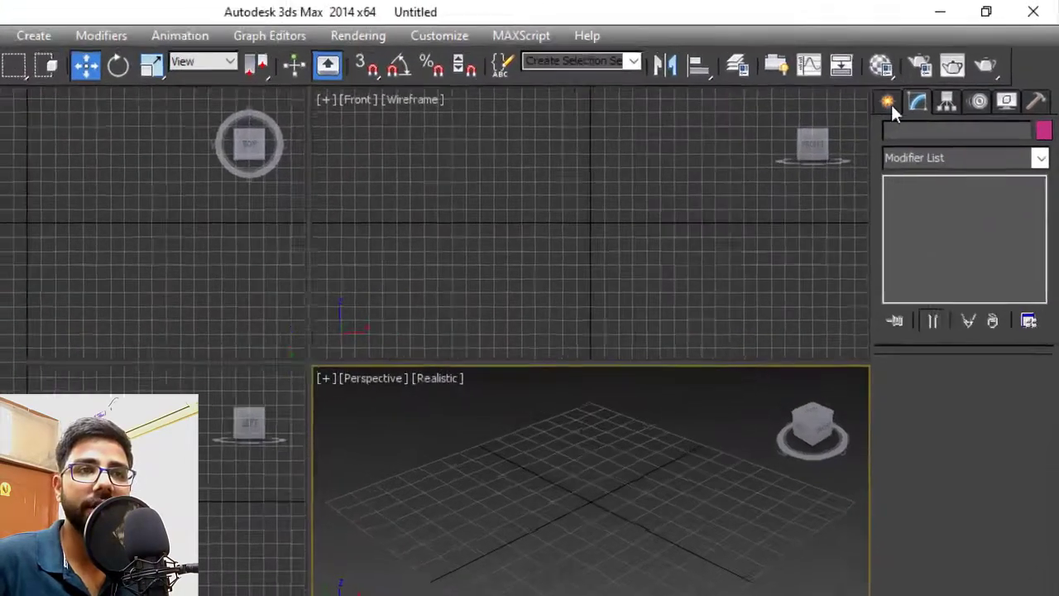
Switch the Create panel's geometry category to Extended Primitives.
left_click(920, 83)
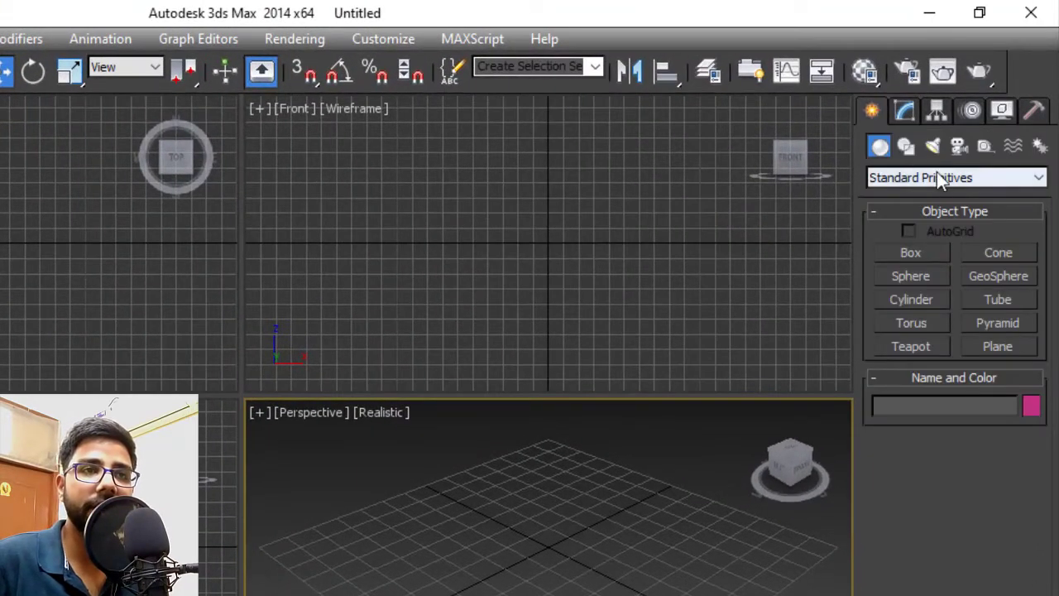
left_click(910, 177)
left_click(907, 211)
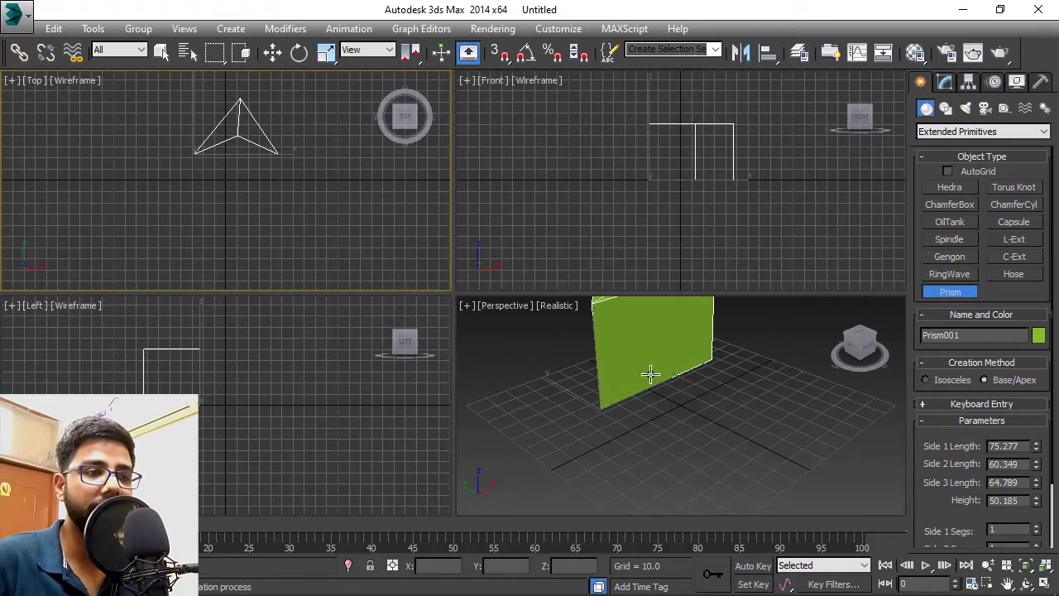
Change the prism's side lengths to 69.255, 60.349 and 55.071.
middle_click_drag(650, 374, 723, 438, "alt")
scroll(966, 476, "down", 3)
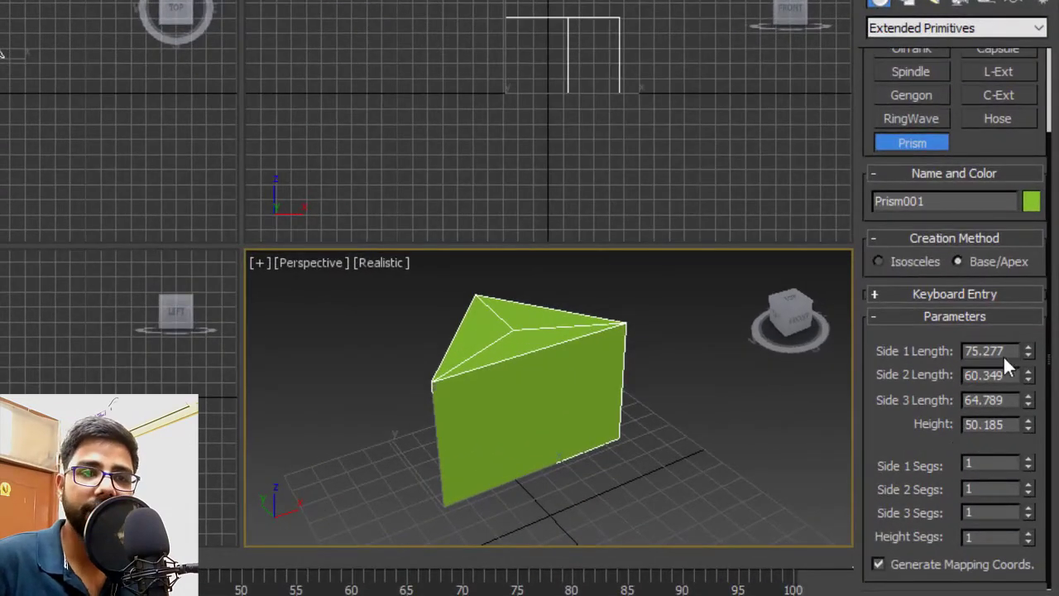
left_click_drag(1031, 354, 1033, 353)
left_click_drag(1031, 376, 1028, 401)
right_click(1030, 407)
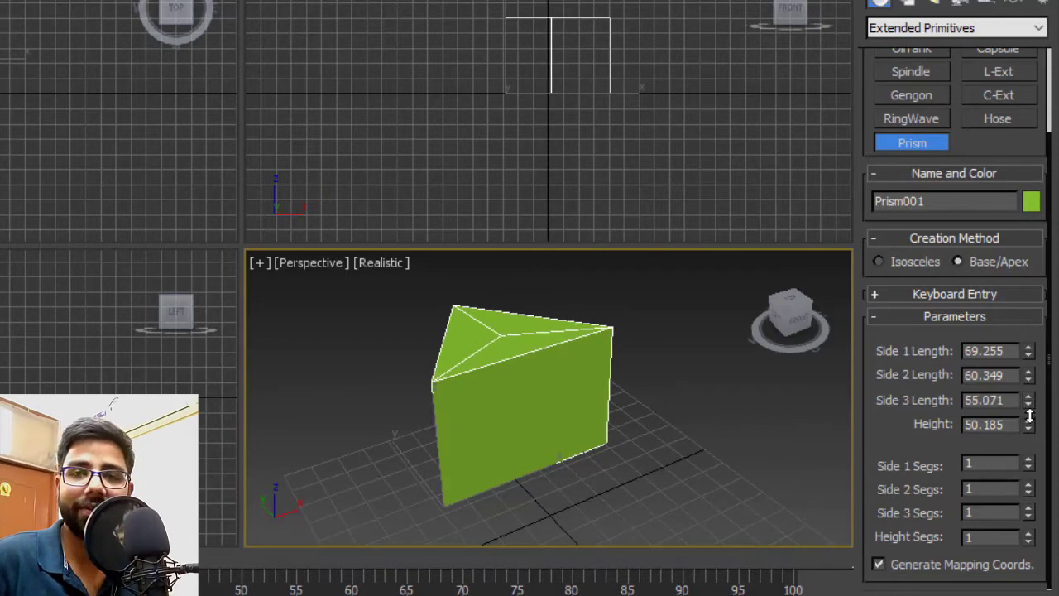
mouse_move(702, 432)
middle_mouse_down("alt")
mouse_move(667, 426)
mouse_move(895, 410)
middle_mouse_up("alt")
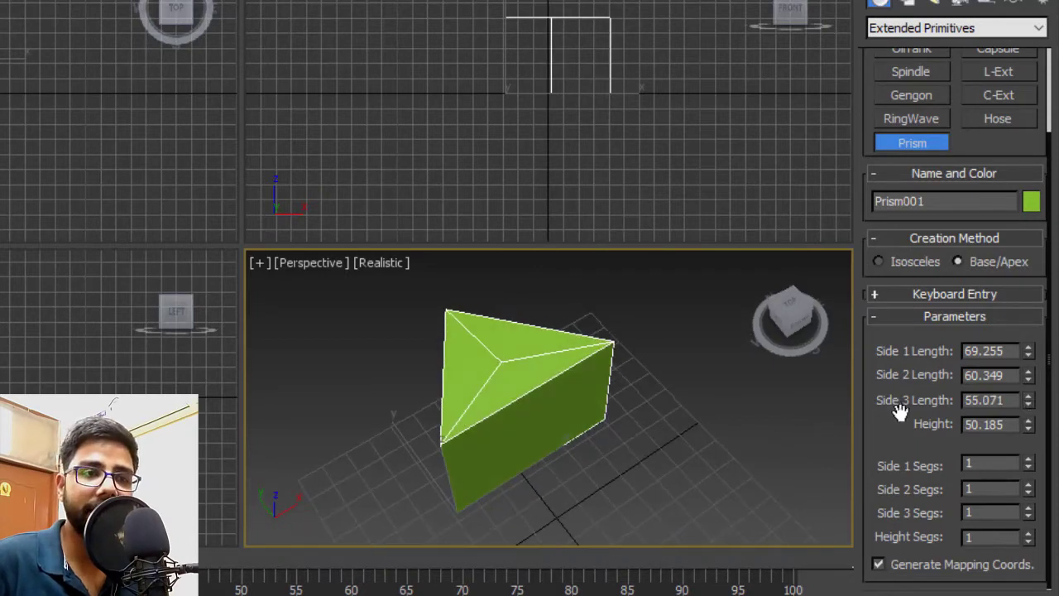
Set prism height to 80.797 with 10, 11, 10 side segments and 11 height segments.
left_click_drag(1031, 419, 1032, 353)
mouse_move(689, 413)
middle_mouse_down("alt")
mouse_move(668, 350)
mouse_move(673, 373)
mouse_move(703, 400)
middle_mouse_up("alt")
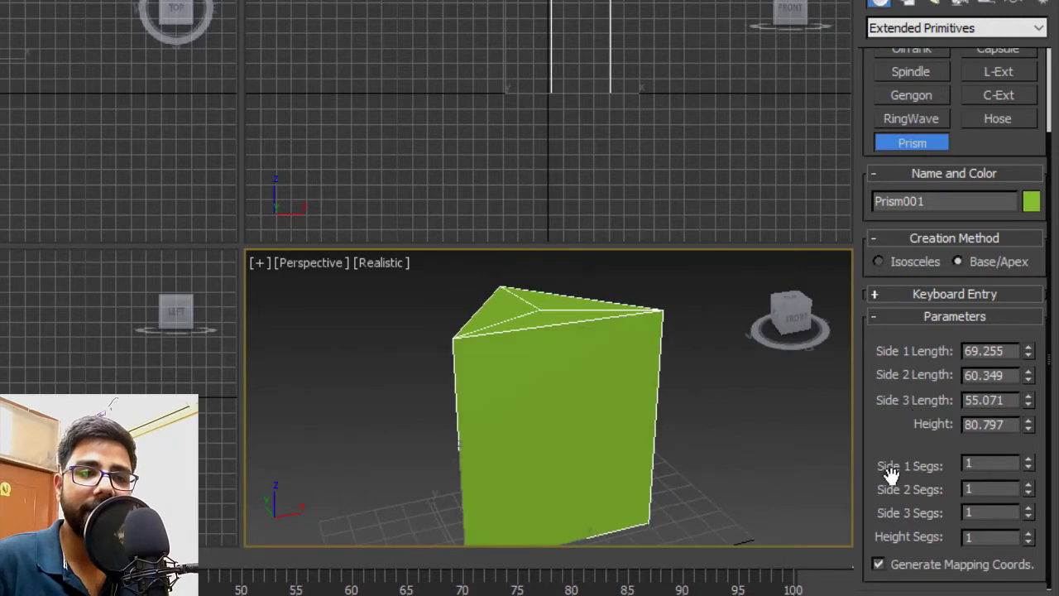
left_click_drag(1031, 465, 1012, 377)
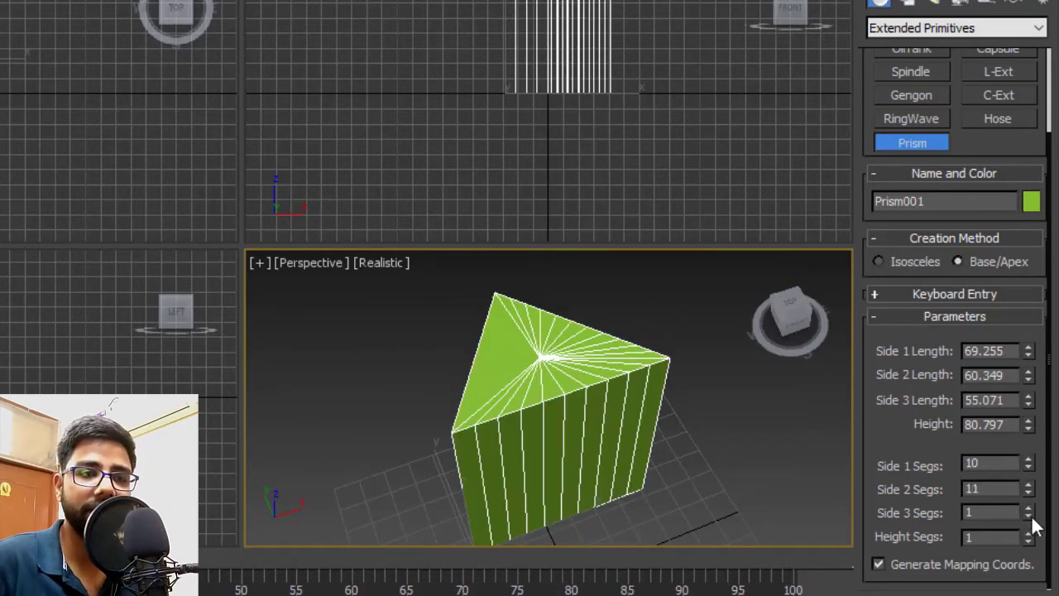
left_click_drag(1019, 418, 1018, 412)
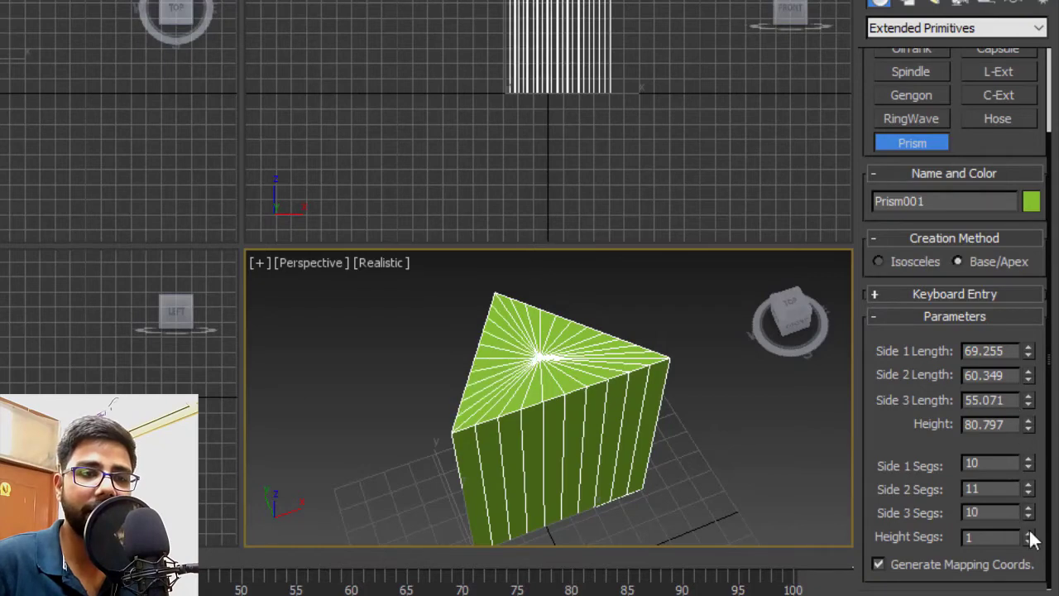
left_click_drag(1031, 539, 1022, 432)
middle_click_drag(650, 480, 625, 436, "alt")
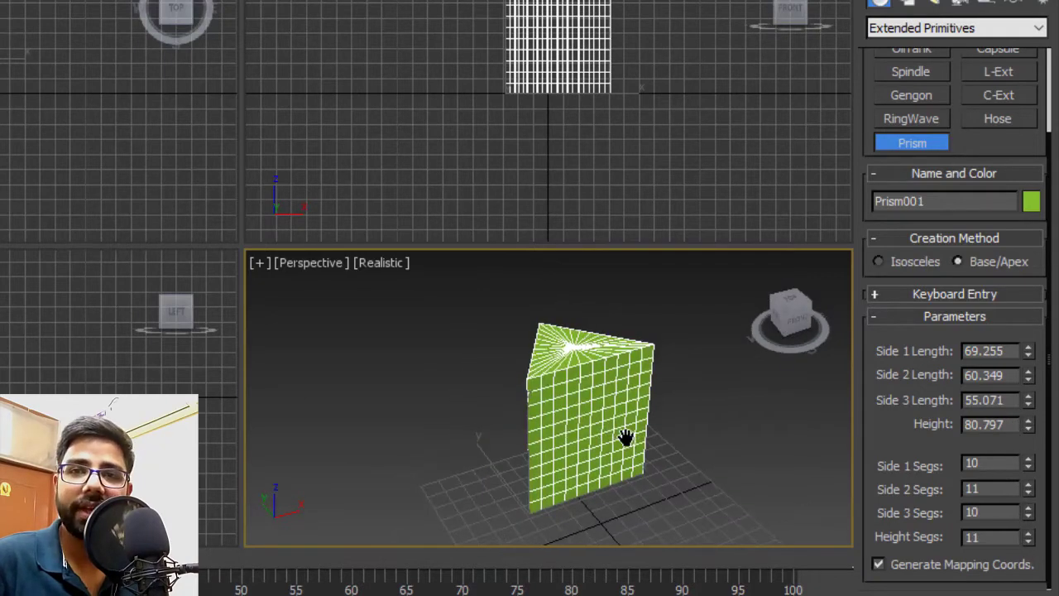
Delete the prism and zoom extents to show the empty grid.
key("Delete")
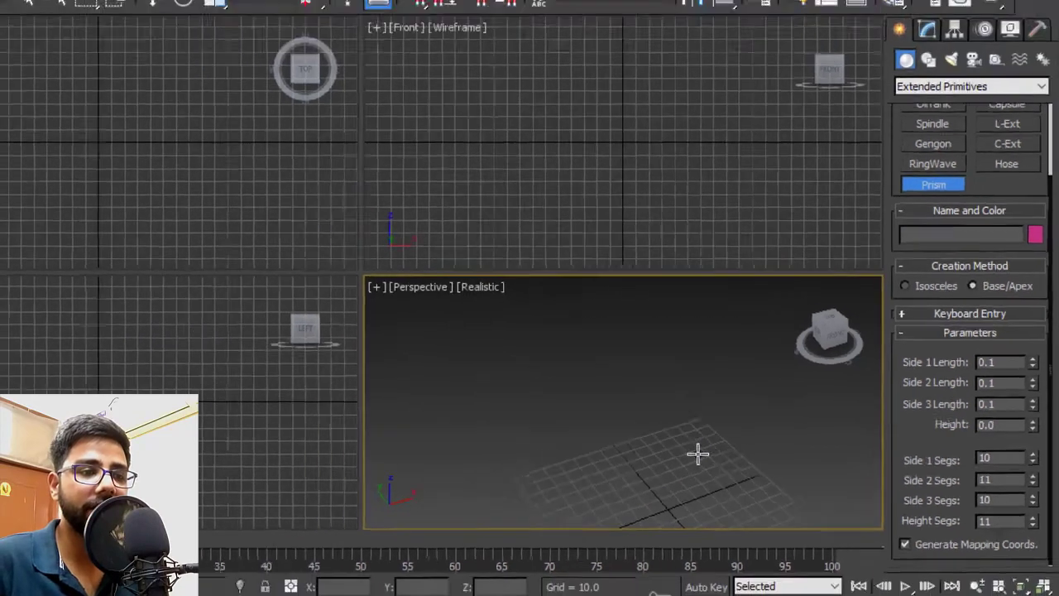
key("z")
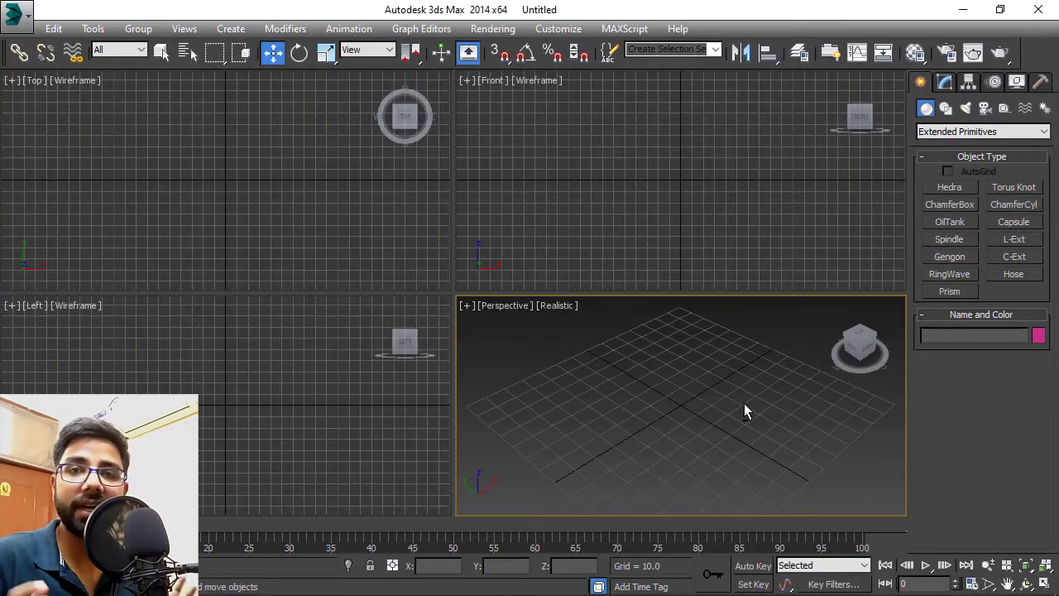